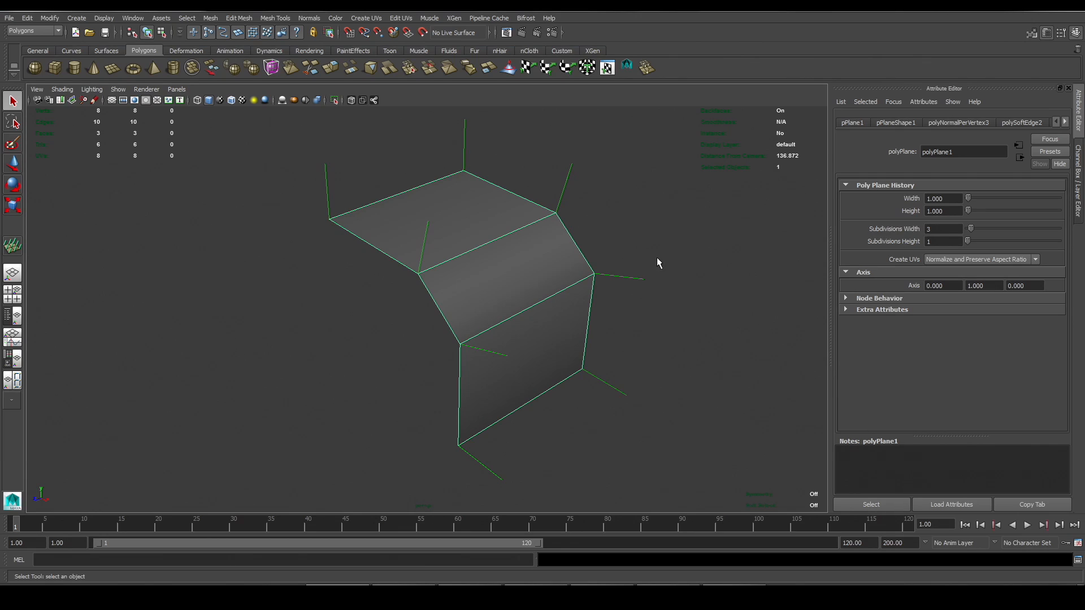
Show the three hidden separate planes for comparison with the bent plane, and hide everything except the bent plane again.
left_click(671, 202)
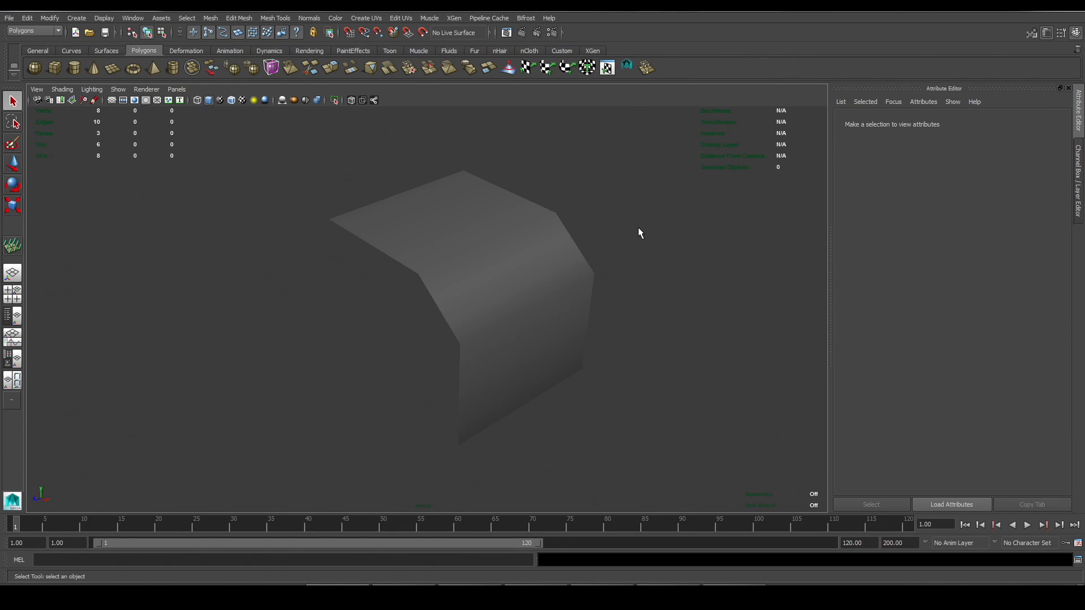
mouse_move(639, 229)
left_mouse_down("alt")
mouse_move(613, 228)
mouse_move(654, 237)
left_mouse_up("alt")
left_click(564, 262)
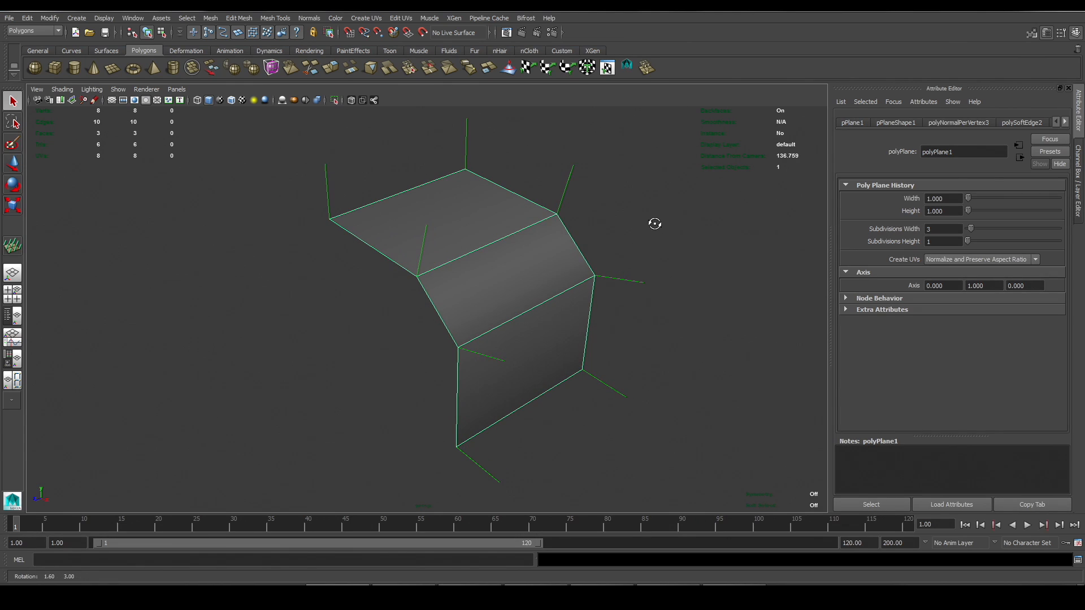
key("ctrl+shift+h")
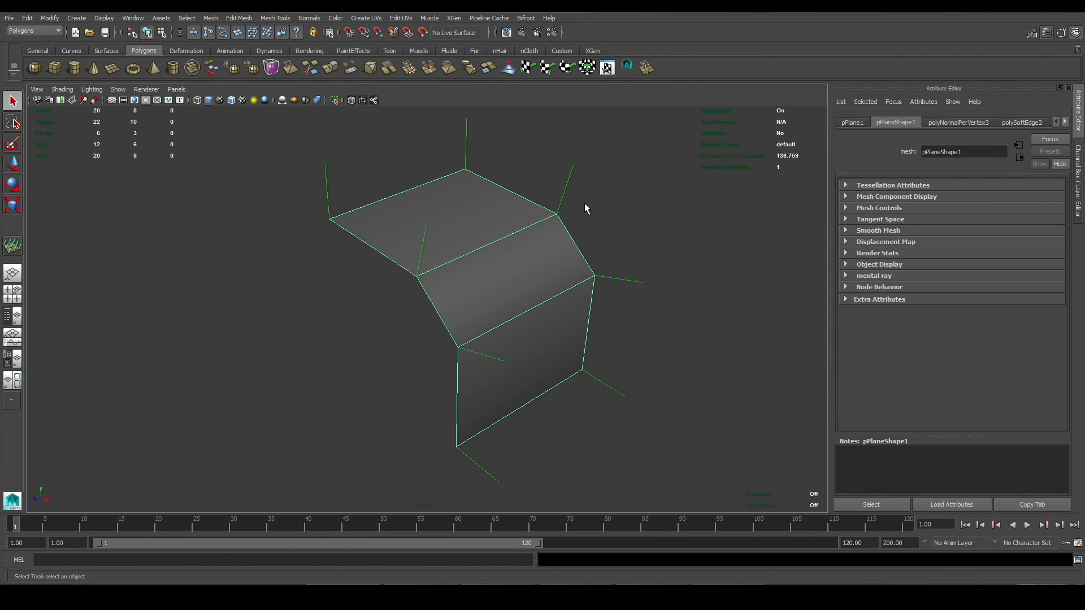
key("ctrl+shift+h")
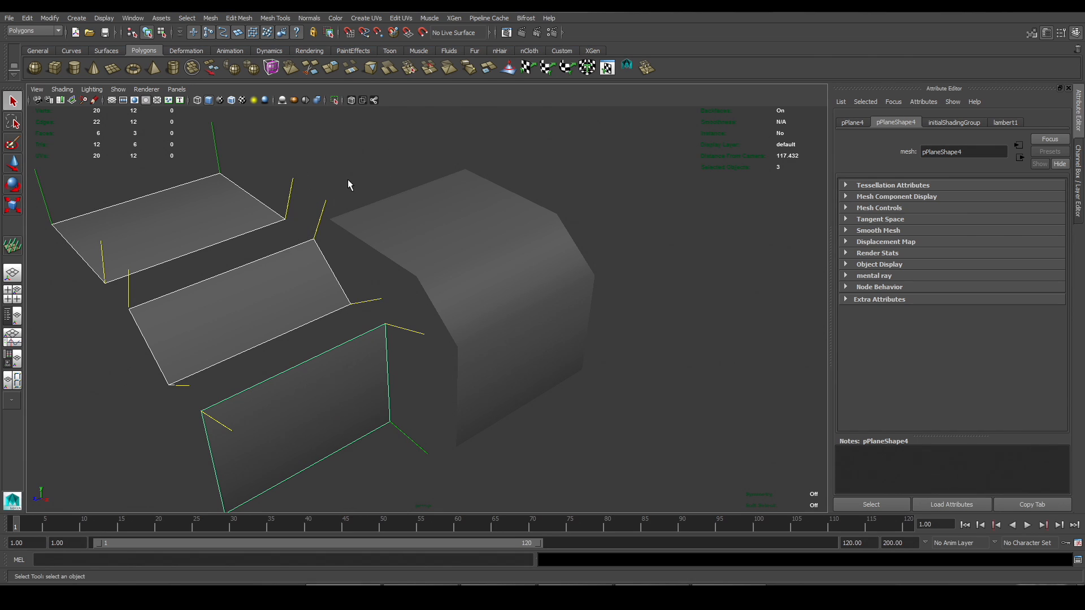
left_click(478, 220)
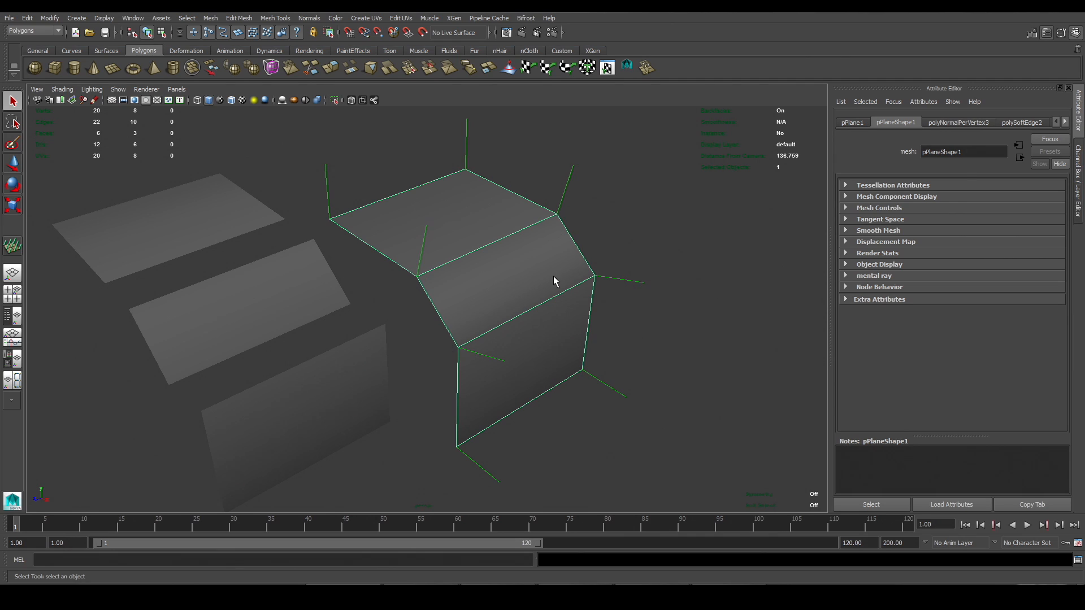
key("alt+h")
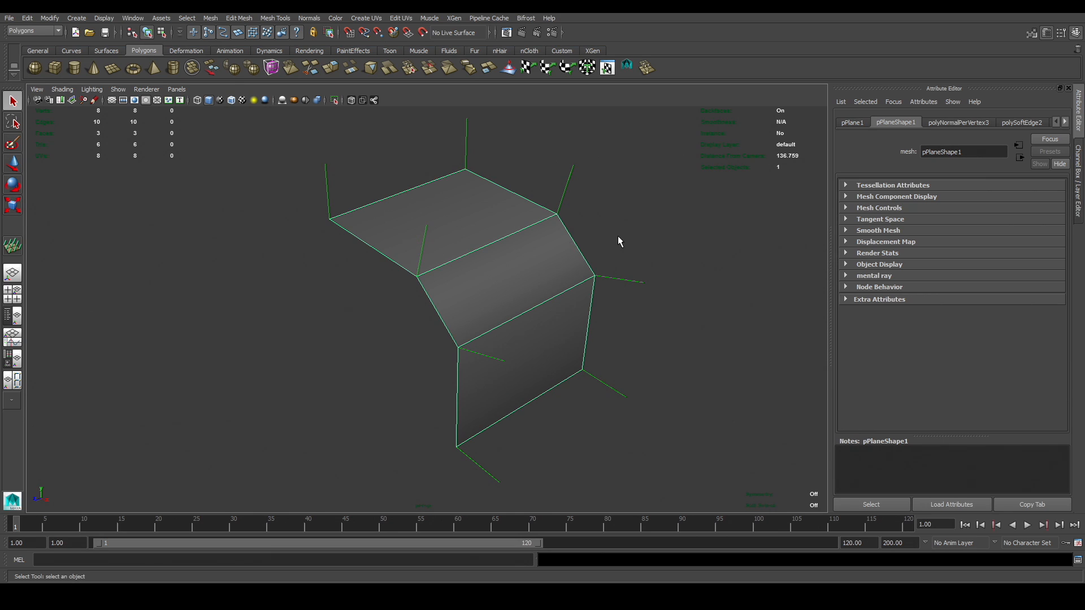
Inspect the bent plane's individual vertex faces on both sides of the upper bend in Vertex Face mode, and return to Object Mode.
right_click(501, 258)
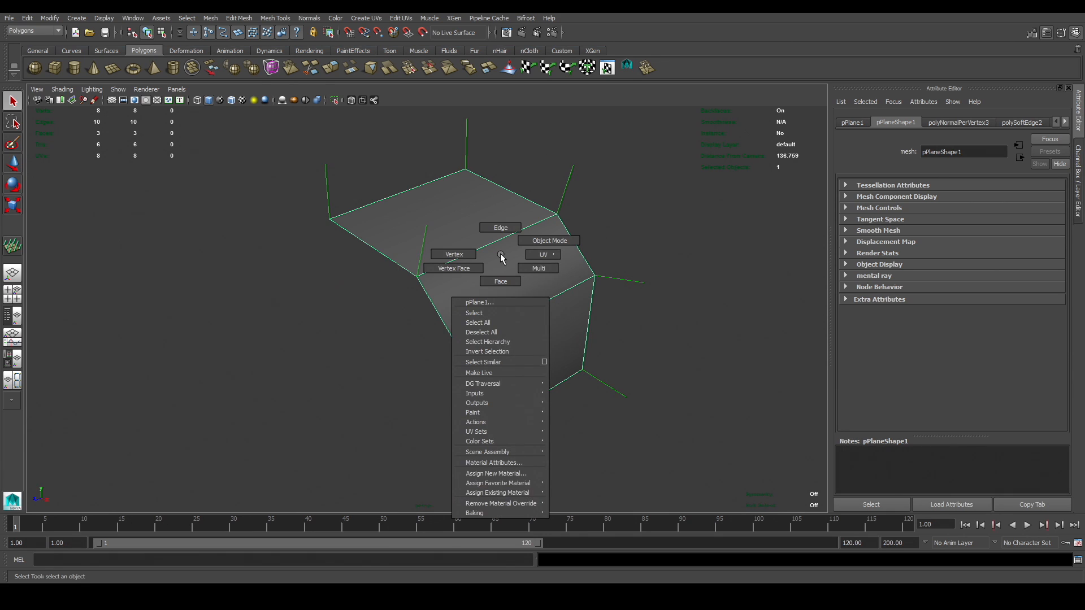
left_click(465, 269)
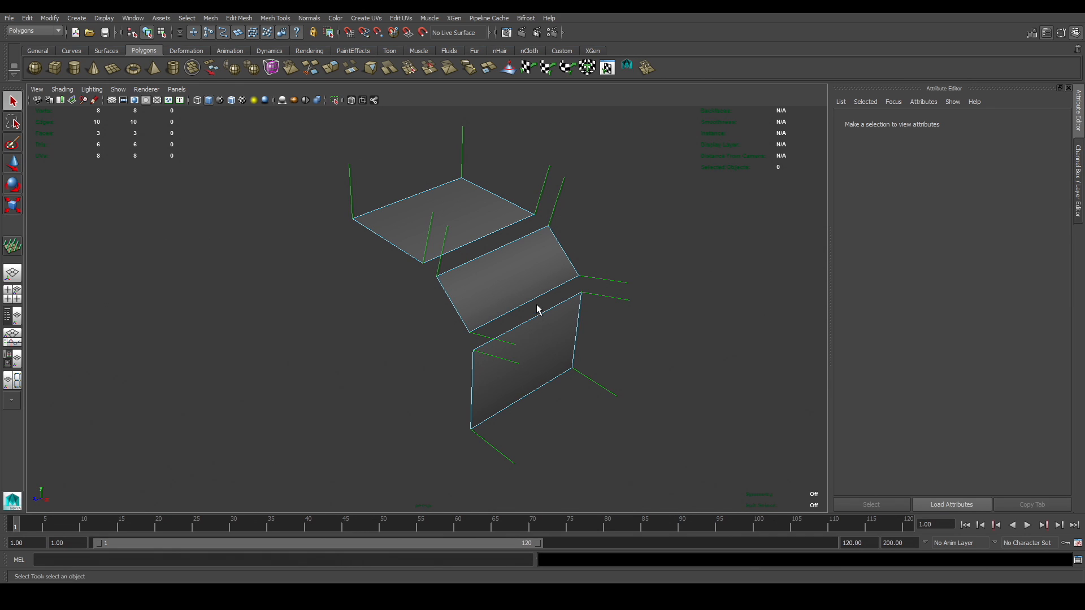
left_click(548, 228)
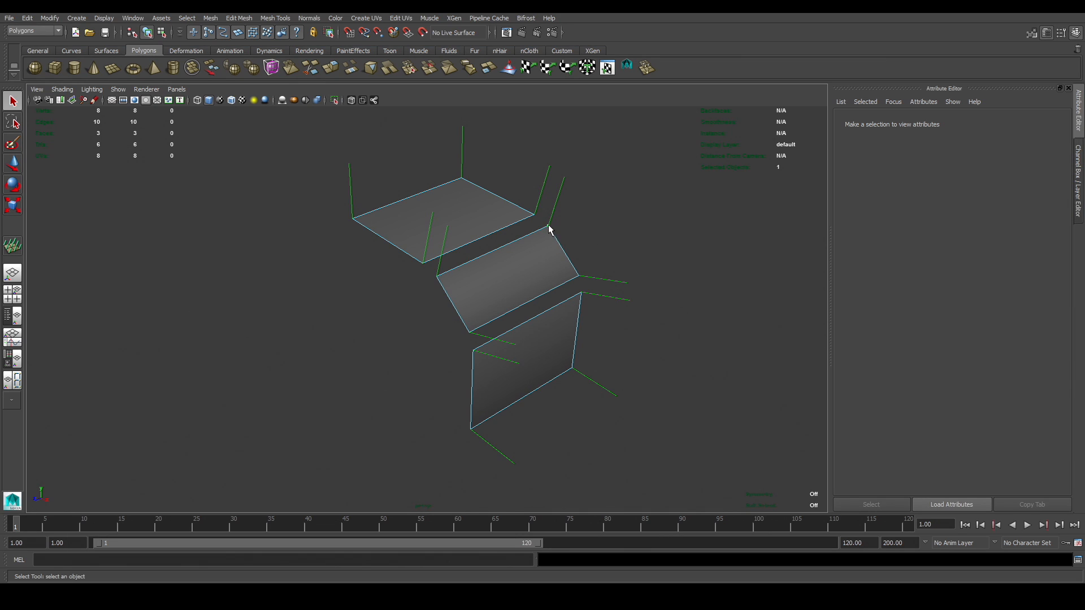
left_click(436, 277)
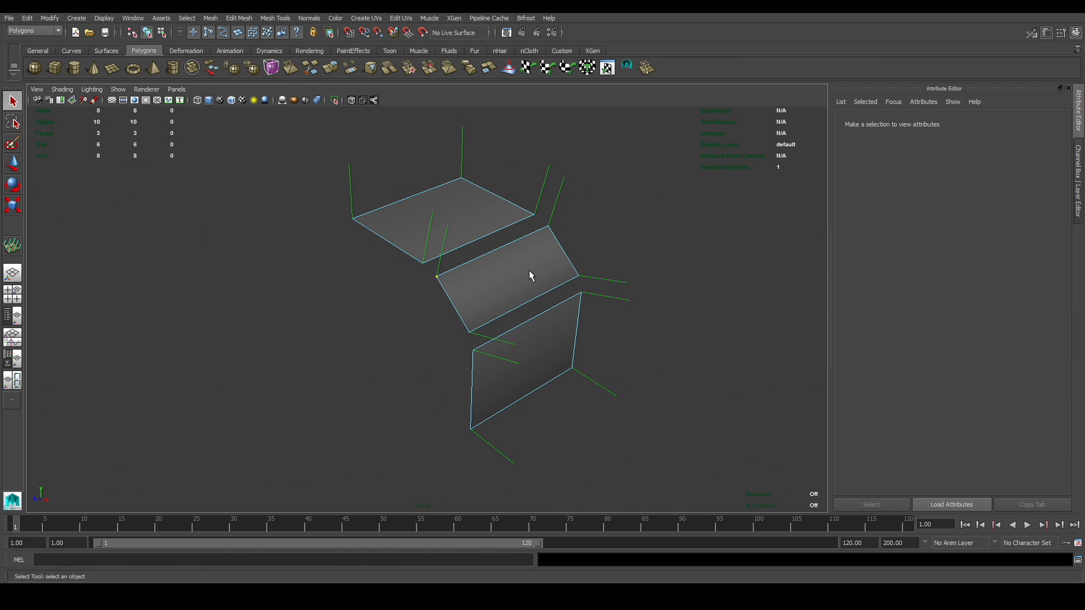
left_click(534, 215)
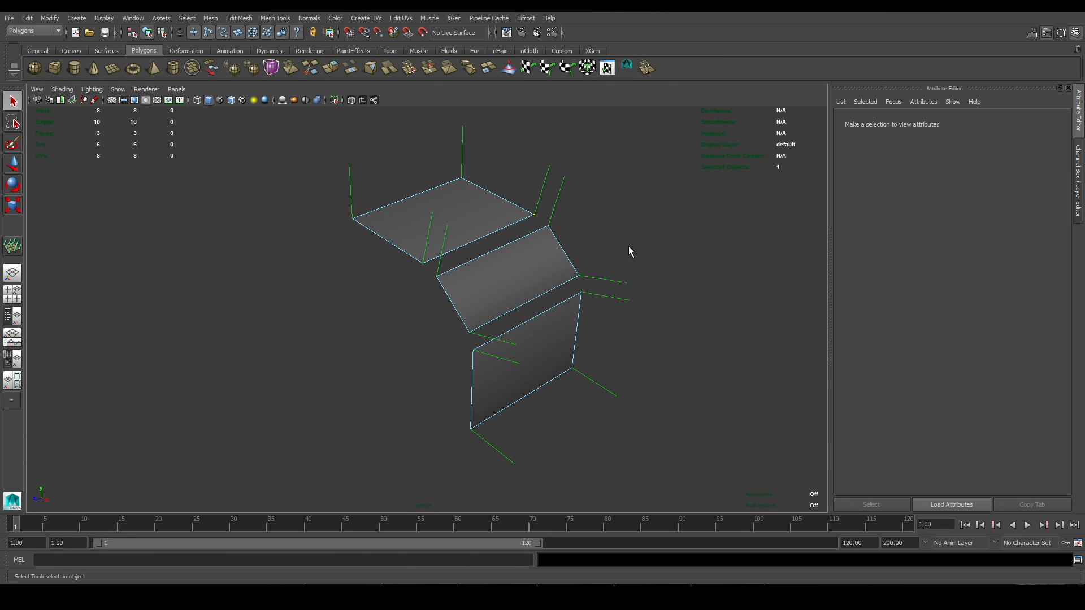
left_click(591, 233)
right_click_drag(514, 270, 562, 259)
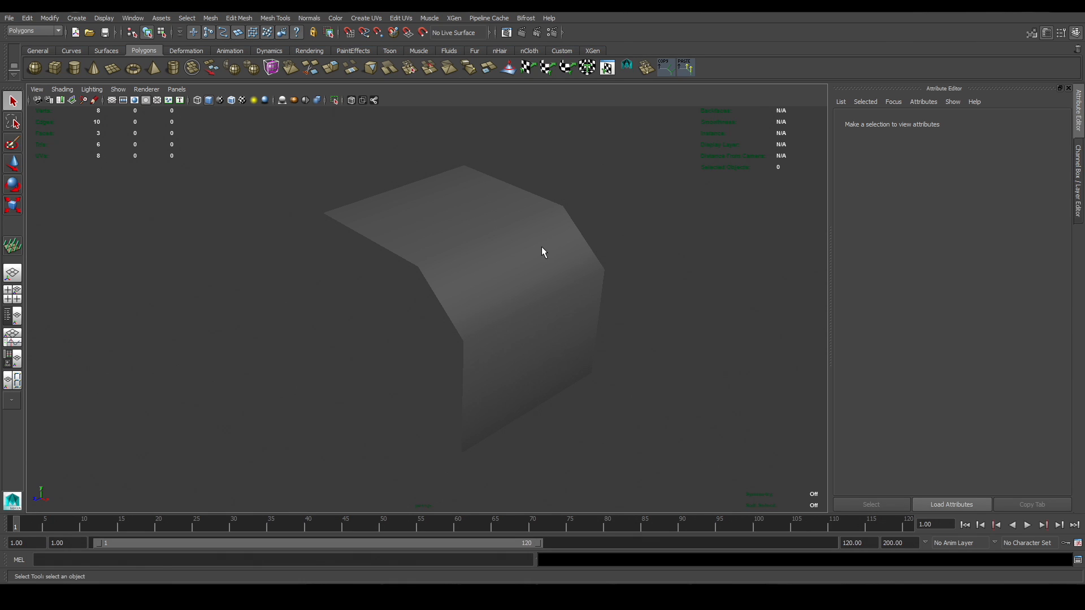
In Vertex Face mode, apply Set to Face to the top face's two vertex faces along the upper bend.
left_click(520, 247)
right_click_drag(521, 247, 481, 265)
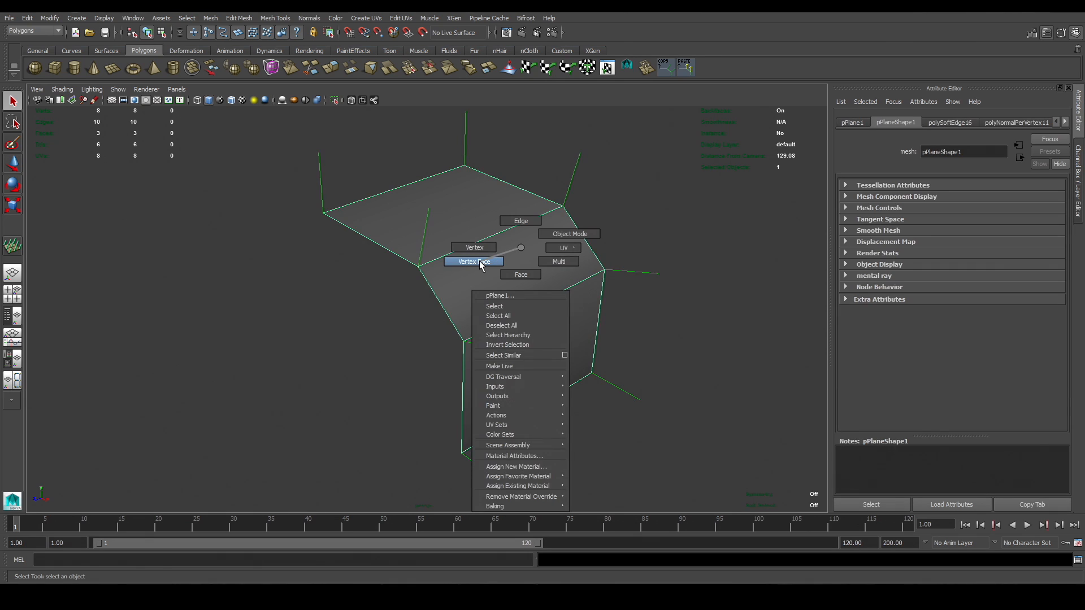
right_click_drag(481, 266, 481, 265)
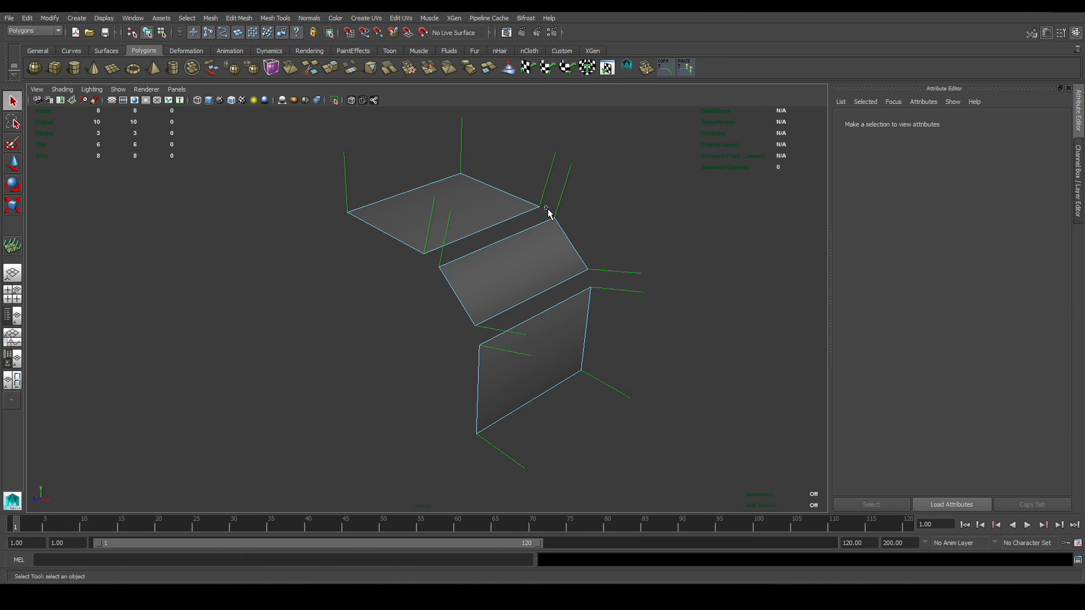
left_click(548, 212)
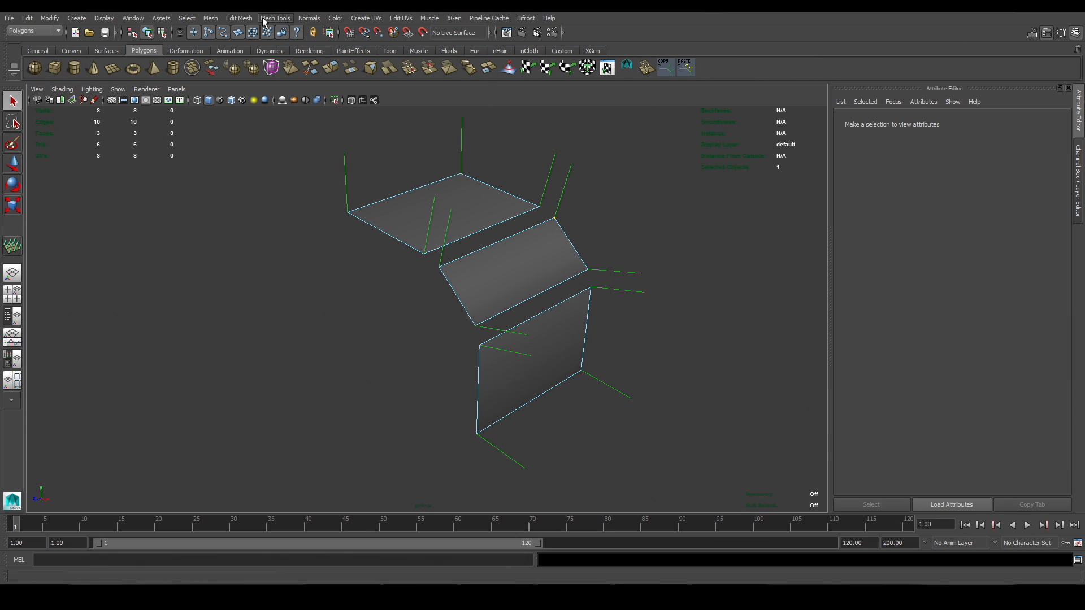
left_click(311, 19)
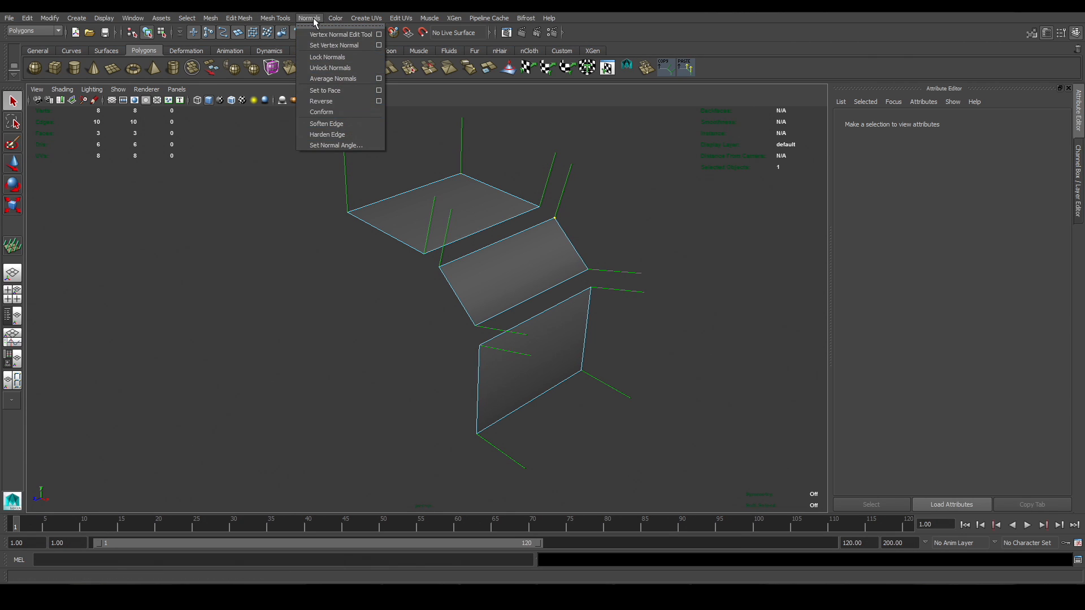
left_click(312, 19)
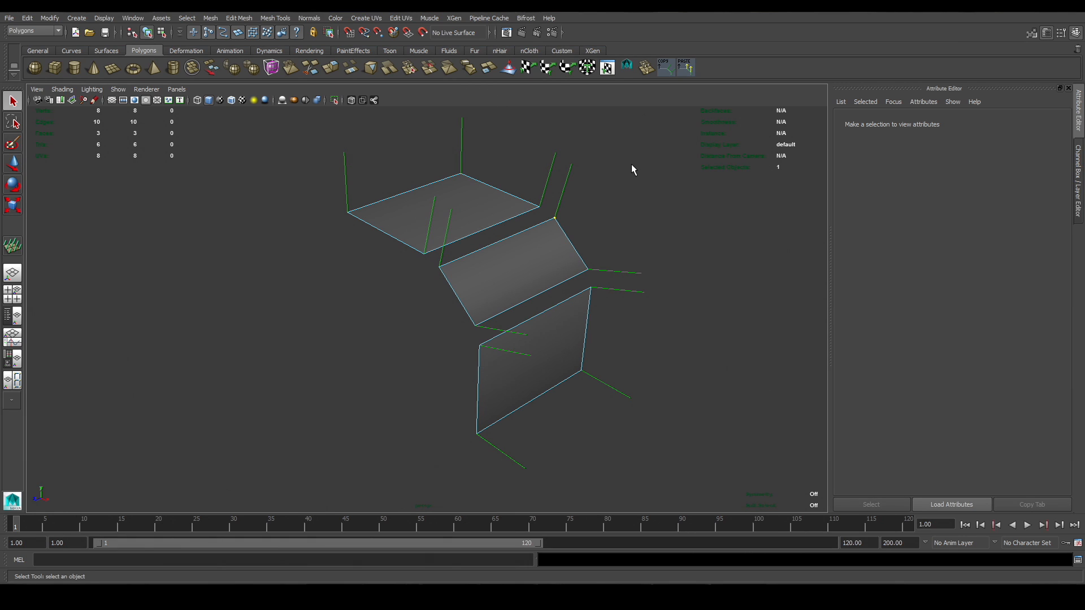
left_click(310, 18)
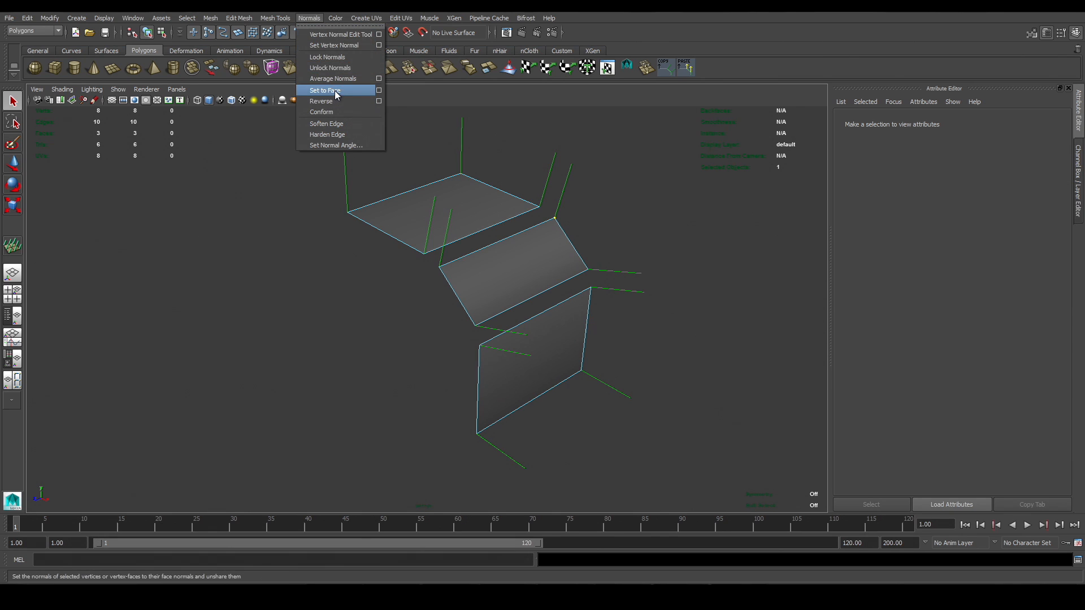
left_click(308, 20)
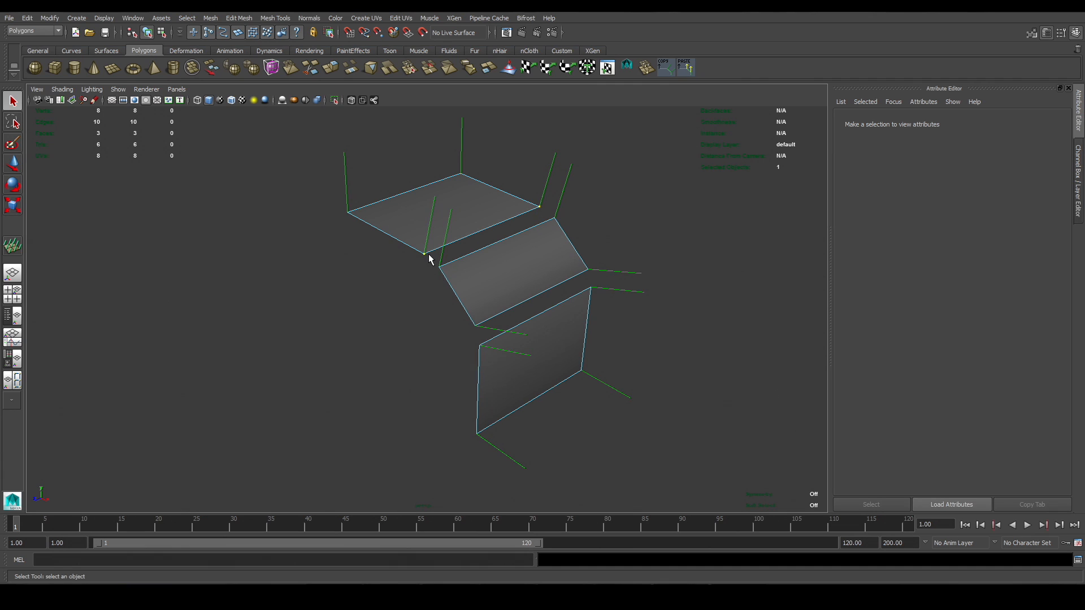
left_click(301, 20)
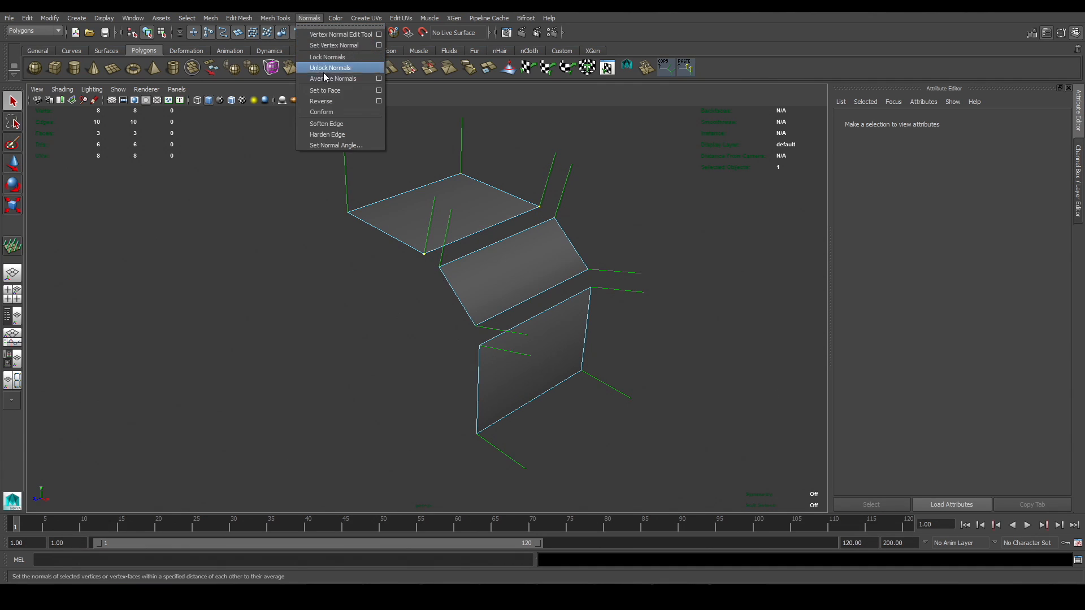
left_click(331, 92)
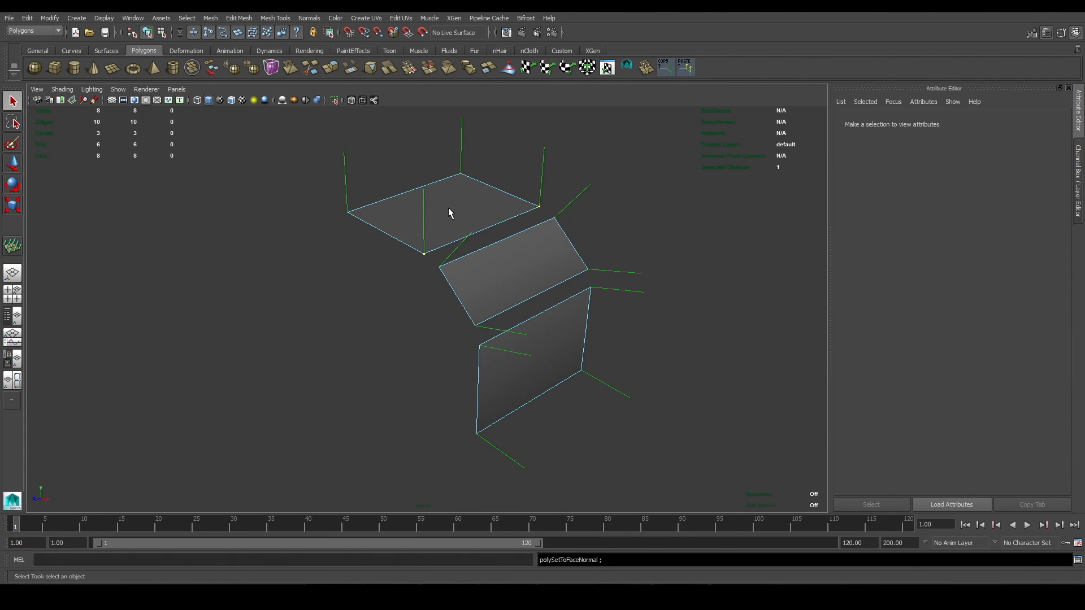
Apply Set to Face to the remaining vertex faces along both bends on the middle and lower faces, and return to Object Mode.
left_click(656, 222)
left_click_drag(546, 208, 632, 312)
left_click(440, 266, "shift")
left_click(475, 326, "shift")
left_click_drag(496, 362, 497, 364, "shift")
left_click(309, 17)
left_click(324, 96)
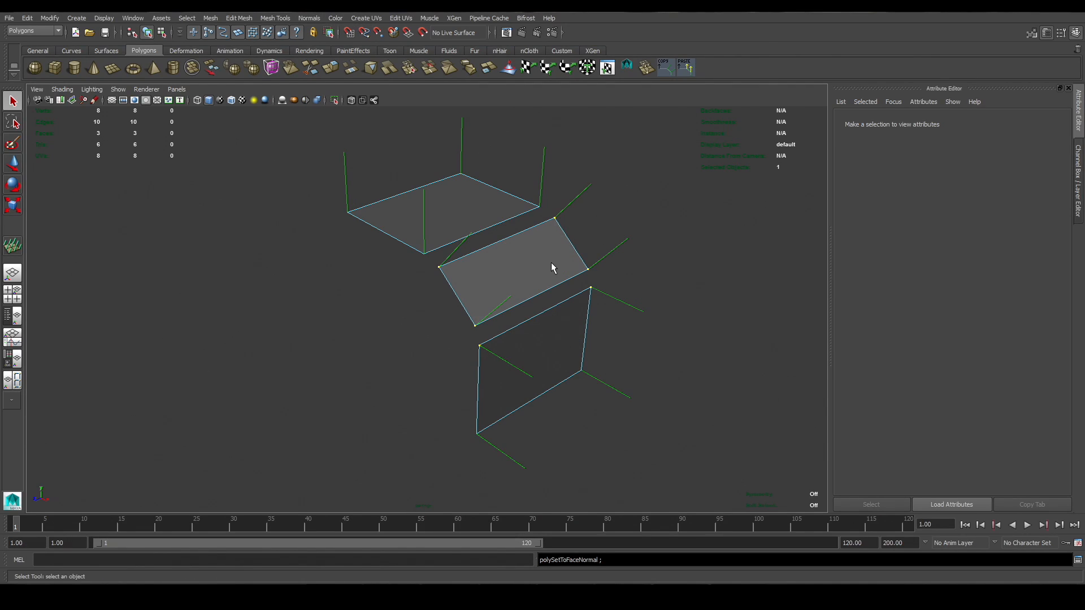
right_click_drag(540, 260, 560, 251)
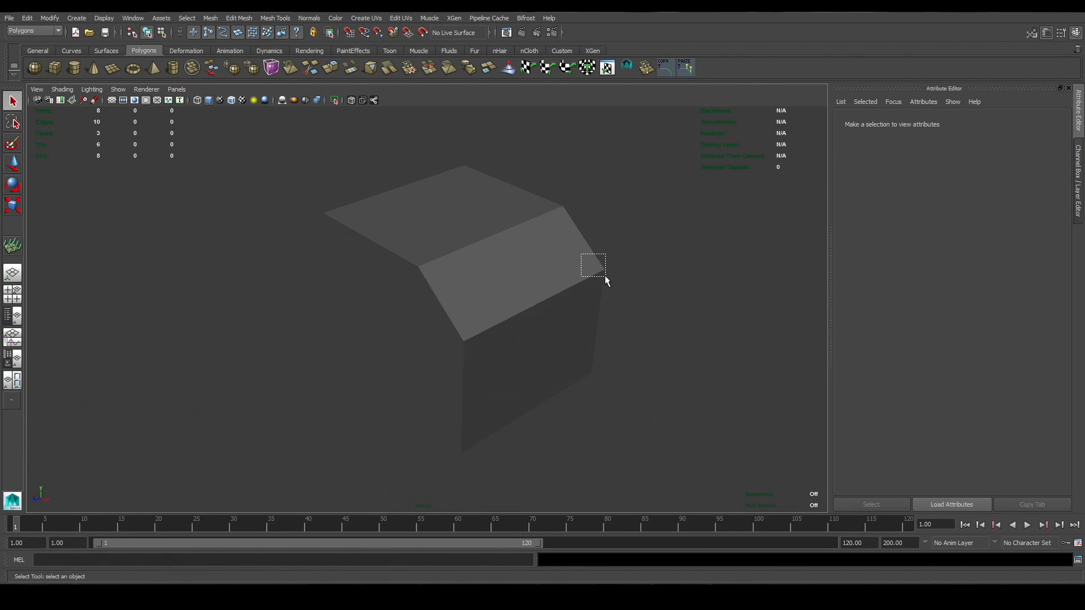
left_click_drag(582, 263, 610, 262, "alt")
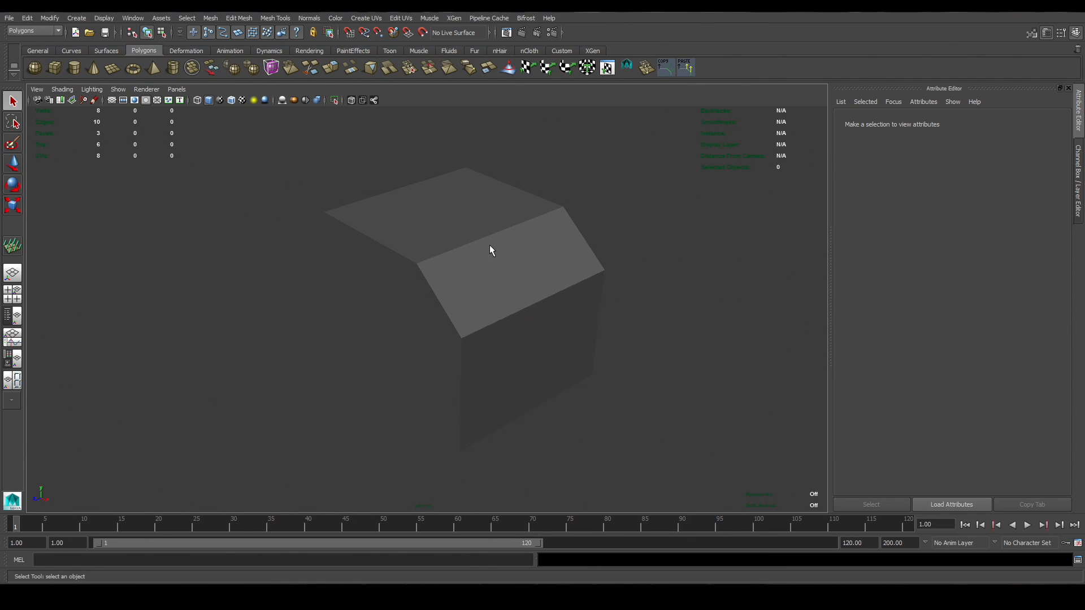
In Vertex Face mode, average the normals of the two vertex faces at the right end of the upper bend.
left_click(489, 246)
right_click_drag(494, 246, 457, 262)
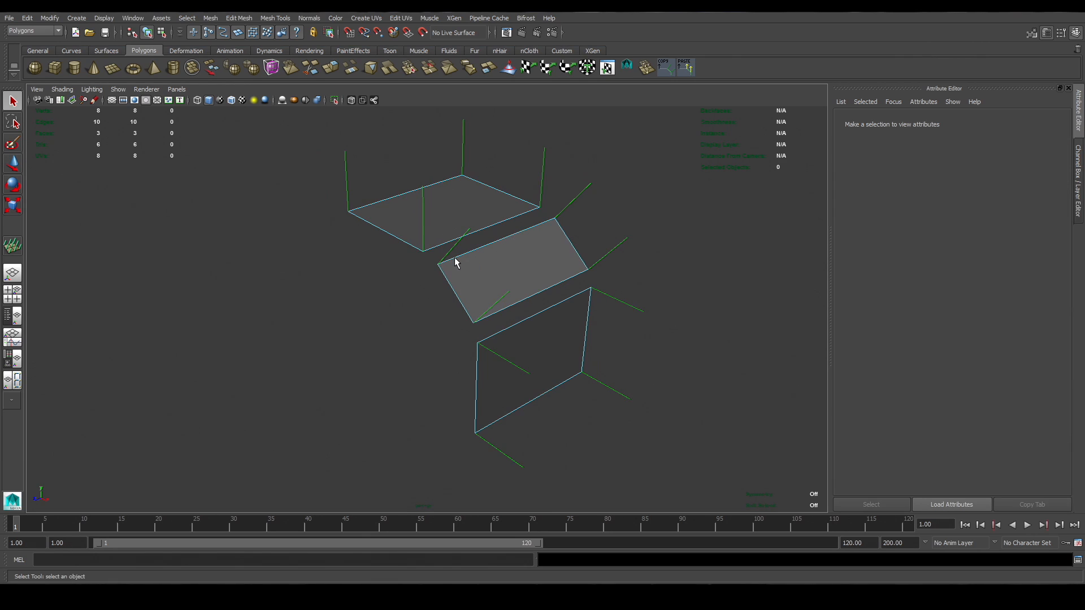
left_click(313, 19)
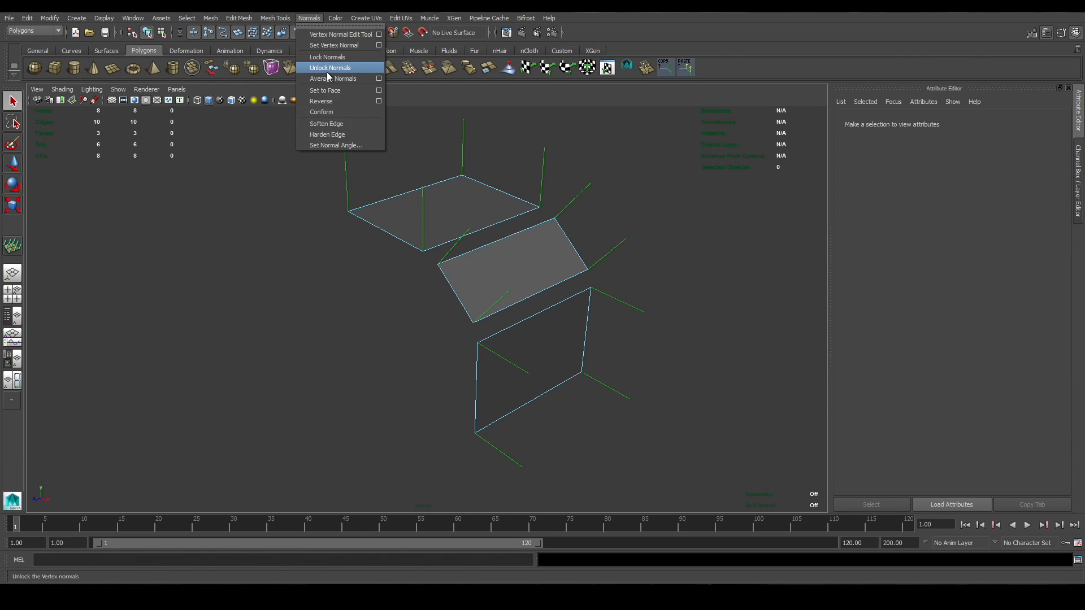
left_click(310, 19)
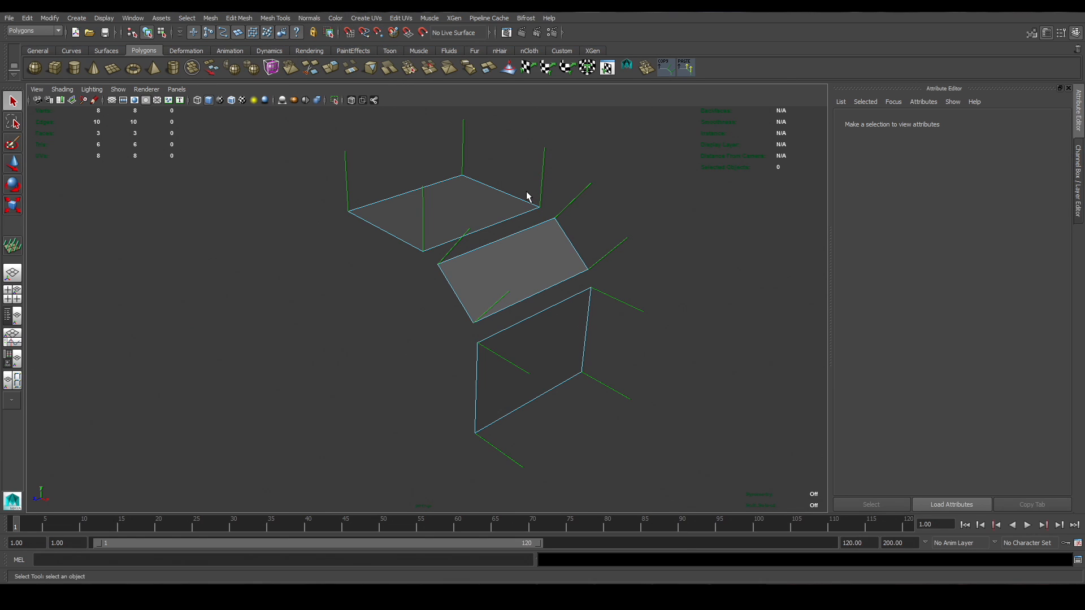
left_click_drag(525, 191, 575, 236)
left_click(312, 18)
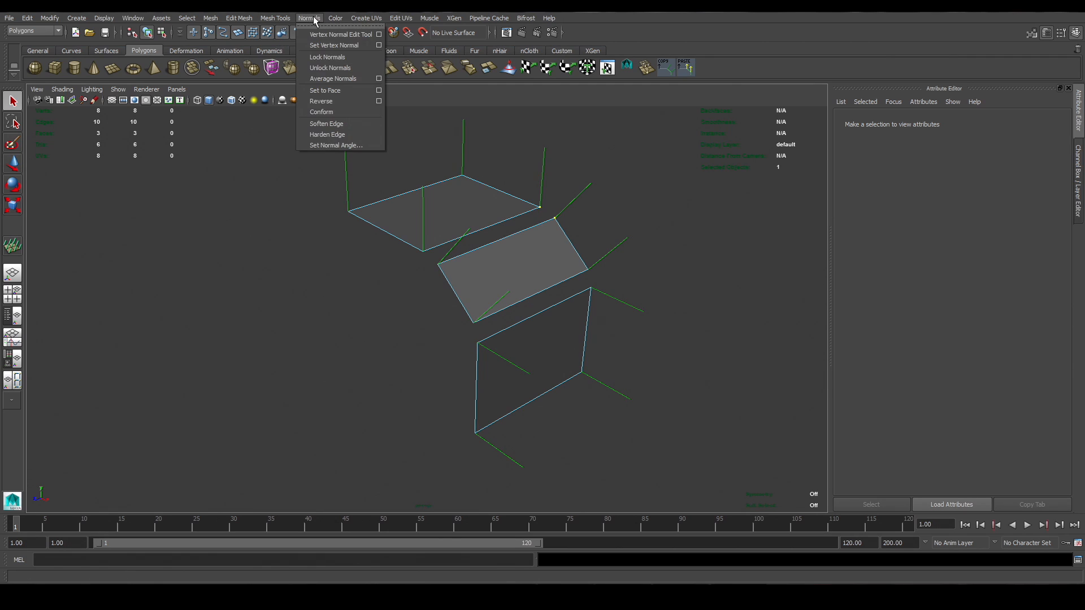
left_click(328, 79)
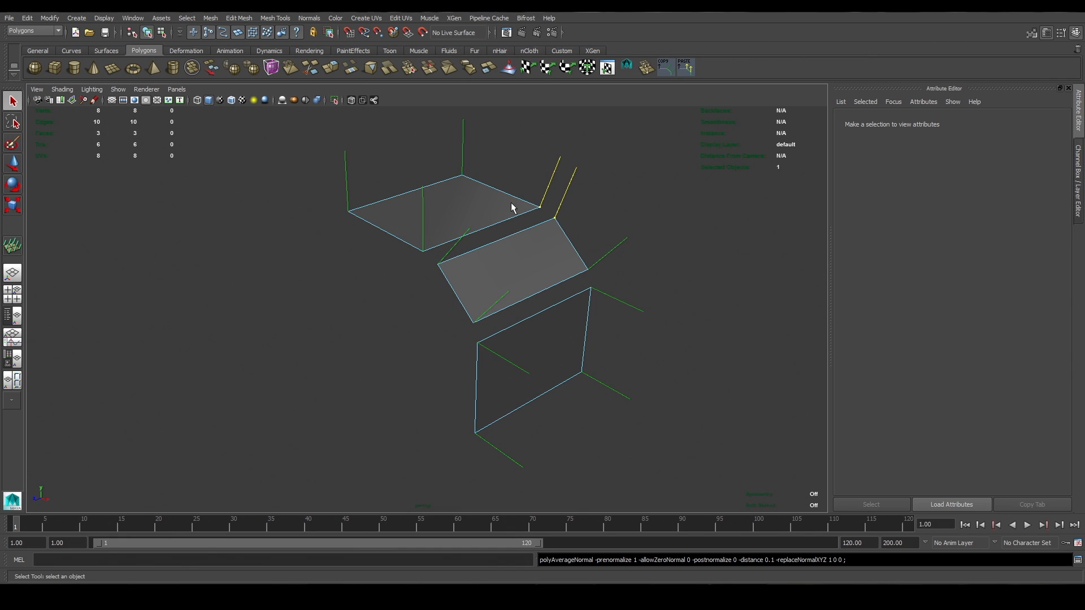
Average the normals of the two vertex faces at the left end of the upper bend.
left_click_drag(408, 234, 456, 273)
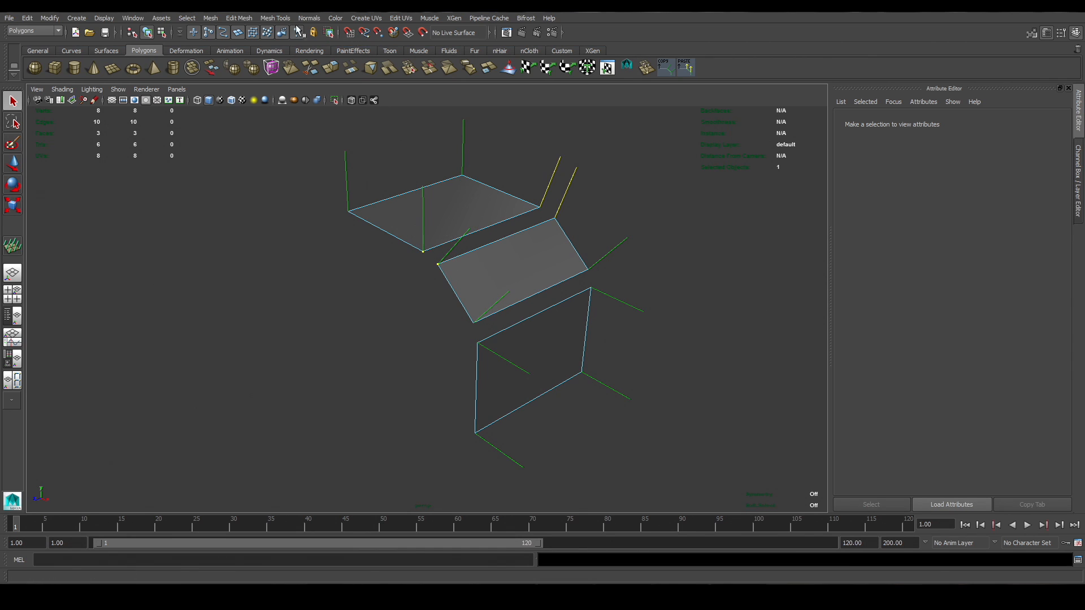
left_click(275, 18)
mouse_move(309, 19)
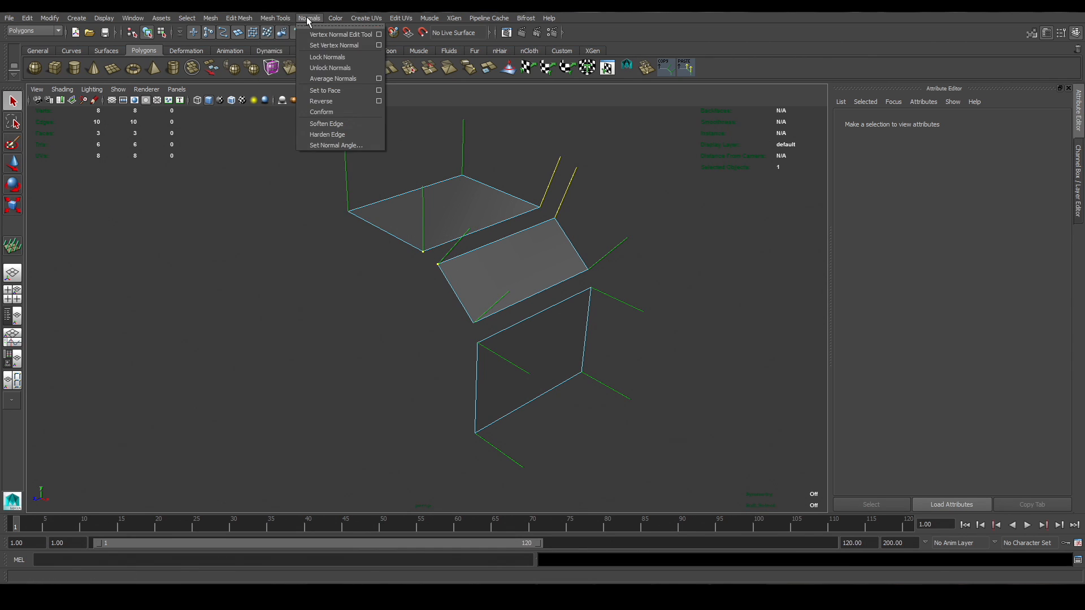
left_click(332, 80)
Average the normals of the vertex-face pair at each end of the lower bend, one end at a time.
left_click_drag(580, 258, 609, 293)
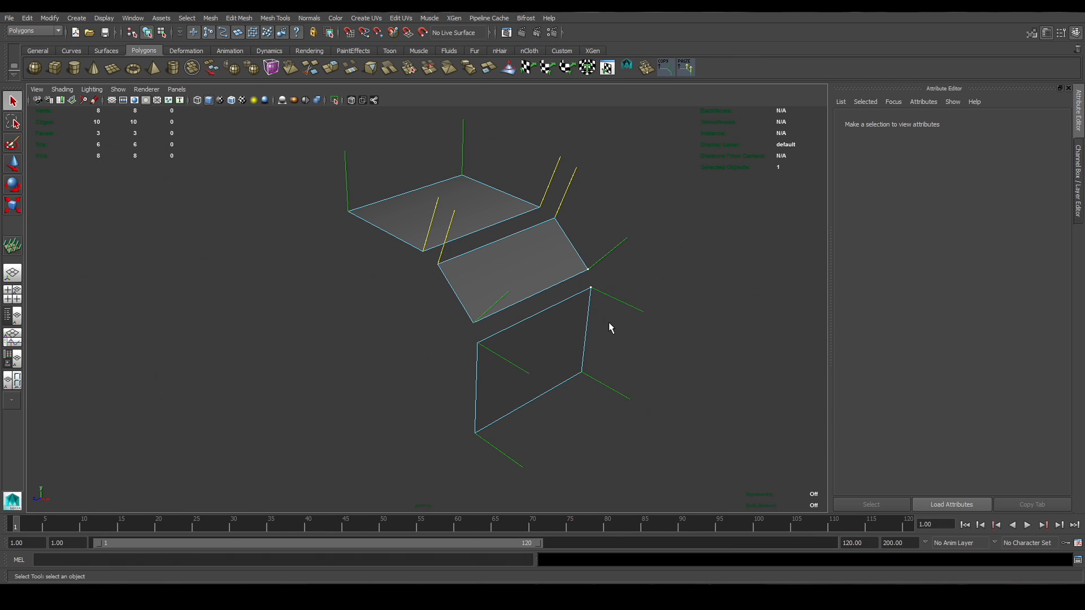
left_click(310, 18)
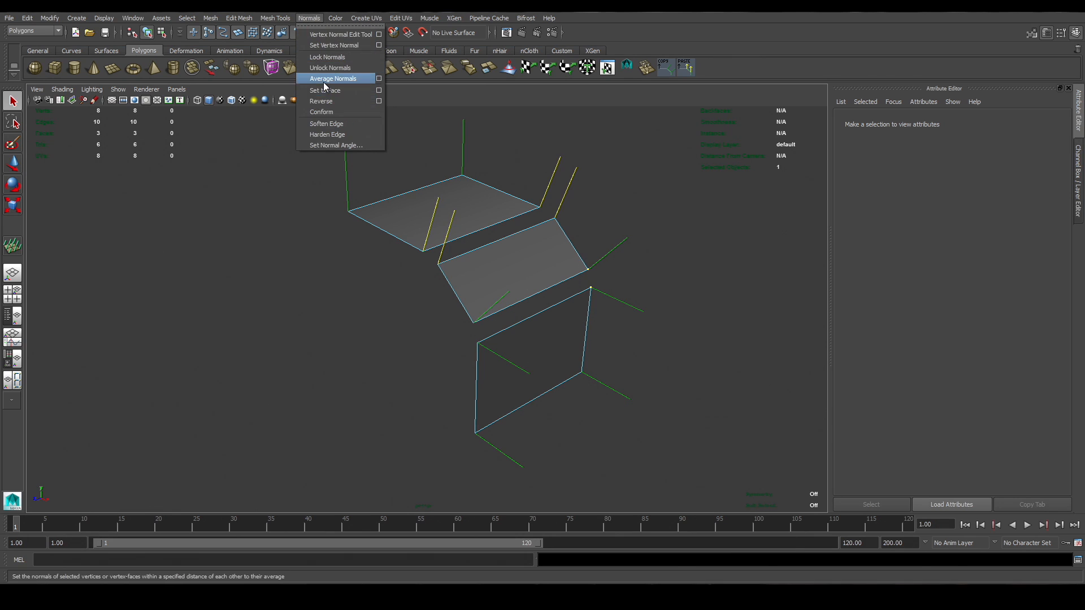
left_click(332, 79)
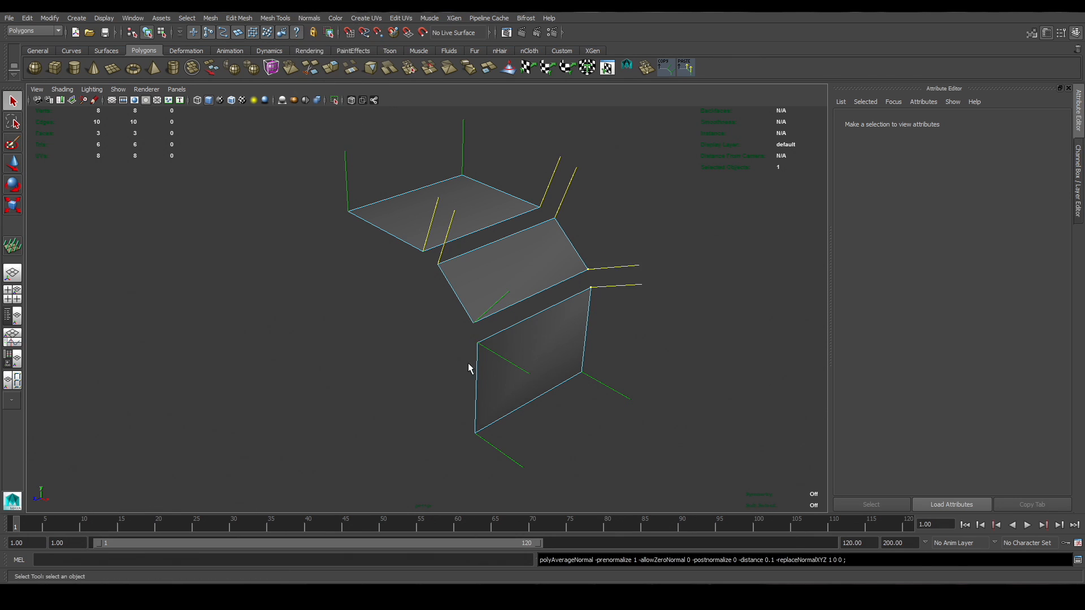
left_click(310, 18)
left_click(327, 80)
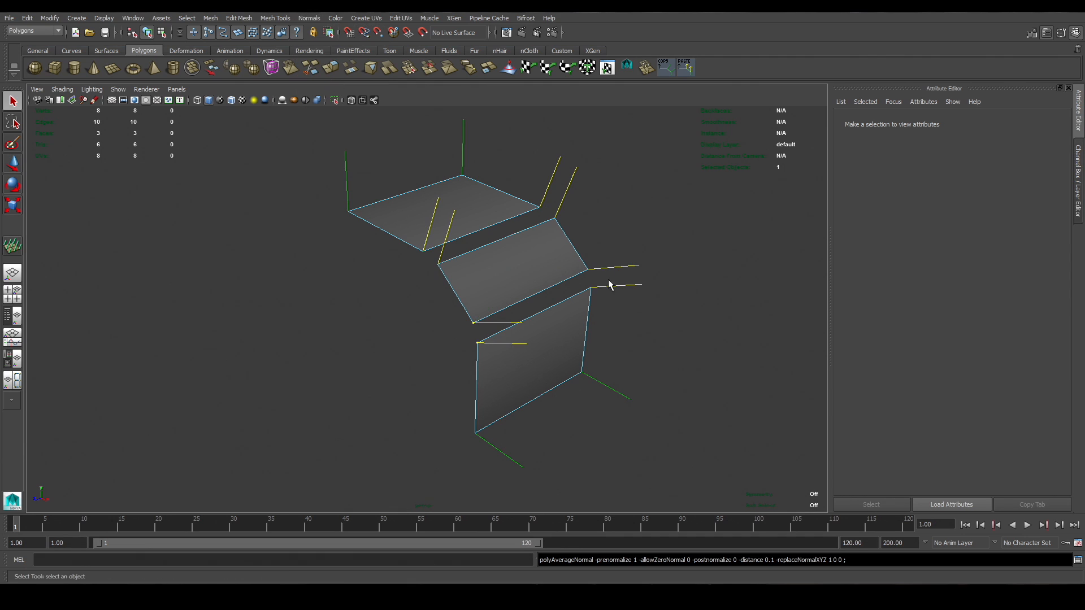
Check the shading in Object Mode, and in Vertex Face mode apply Set to Face to the top face's vertex faces.
right_click_drag(508, 260, 528, 247)
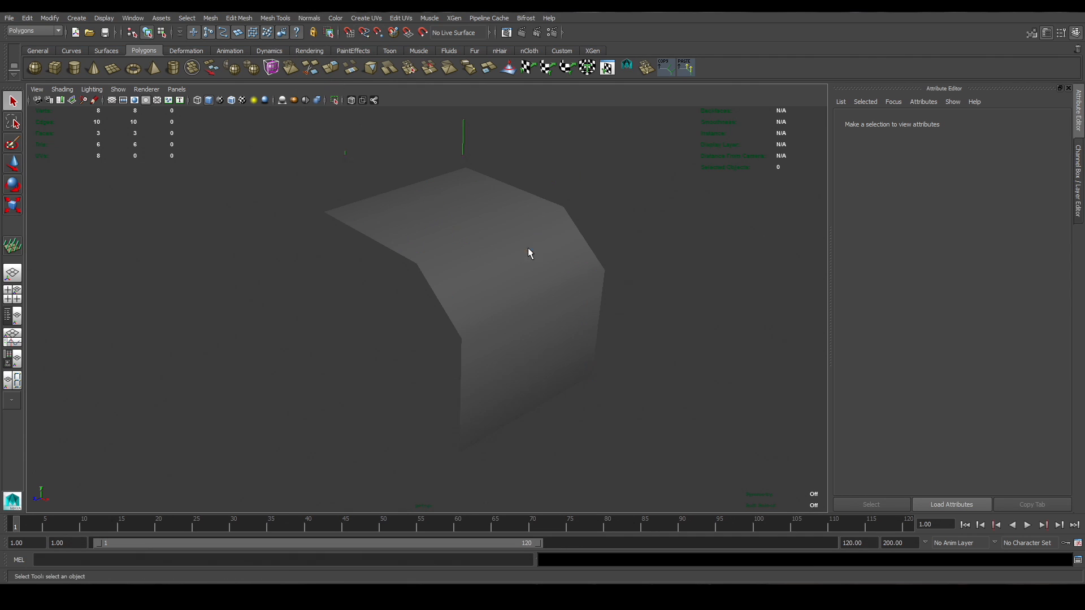
mouse_move(533, 208)
left_mouse_down("alt")
mouse_move(579, 208)
mouse_move(578, 226)
mouse_move(474, 194)
mouse_move(658, 306)
mouse_move(672, 280)
left_mouse_up("alt")
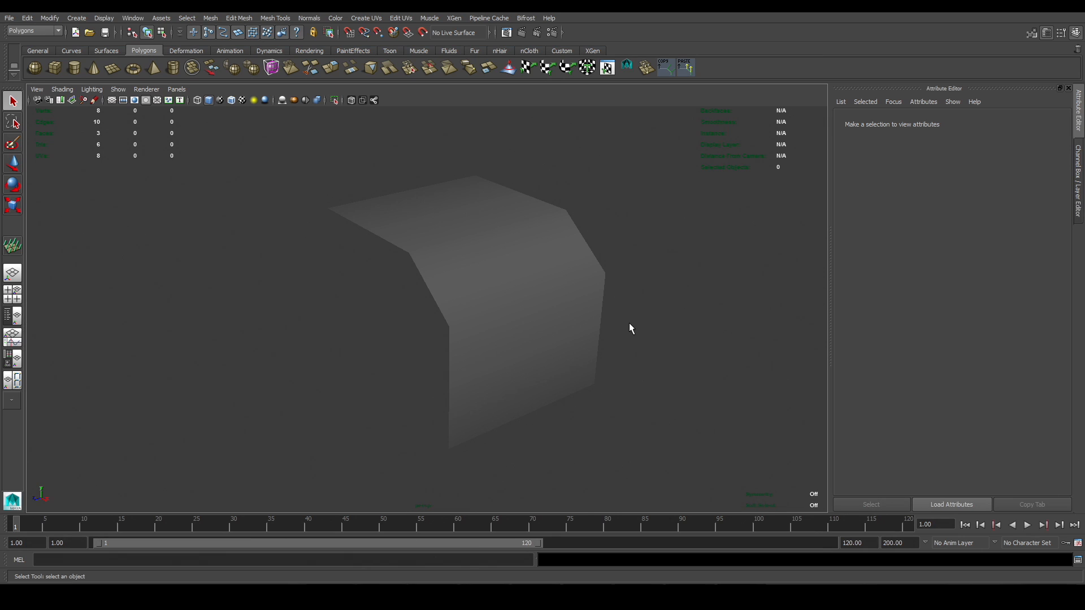
left_click(559, 322)
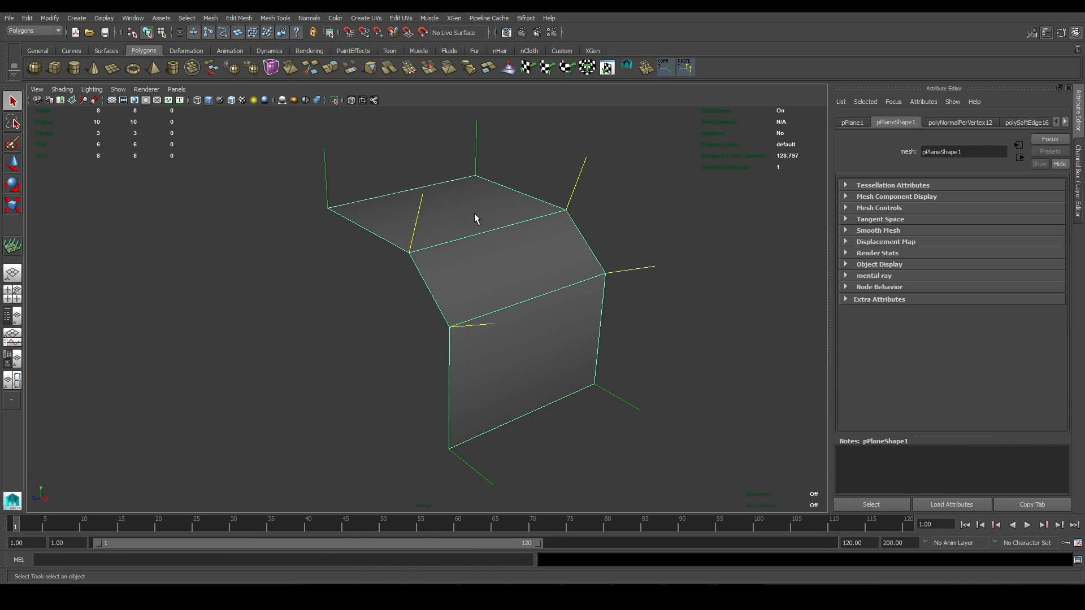
right_click_drag(499, 268, 446, 285)
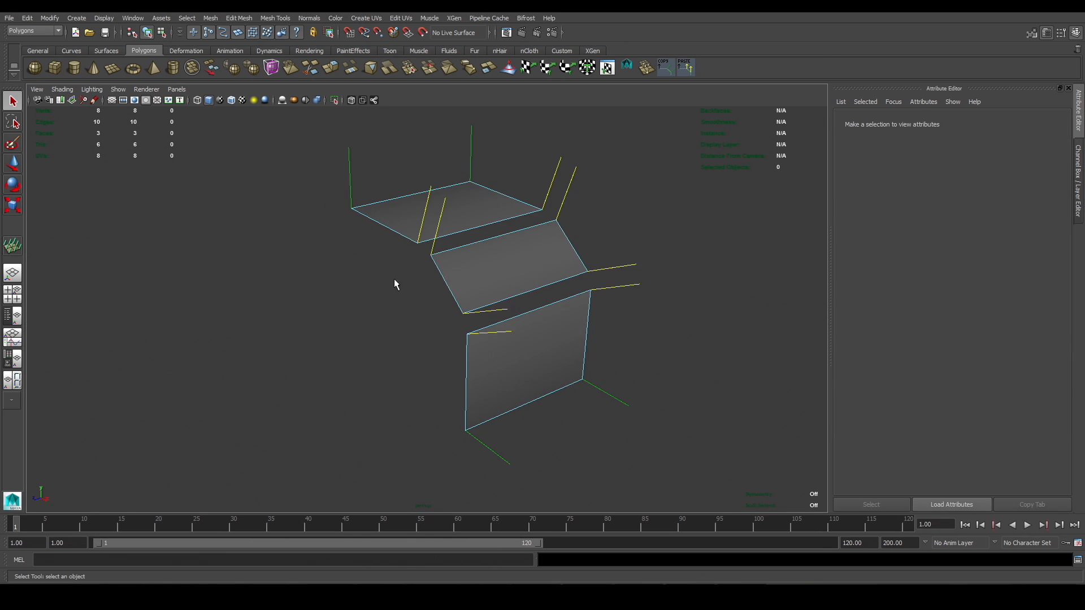
left_click_drag(362, 218, 363, 220)
left_click(314, 19)
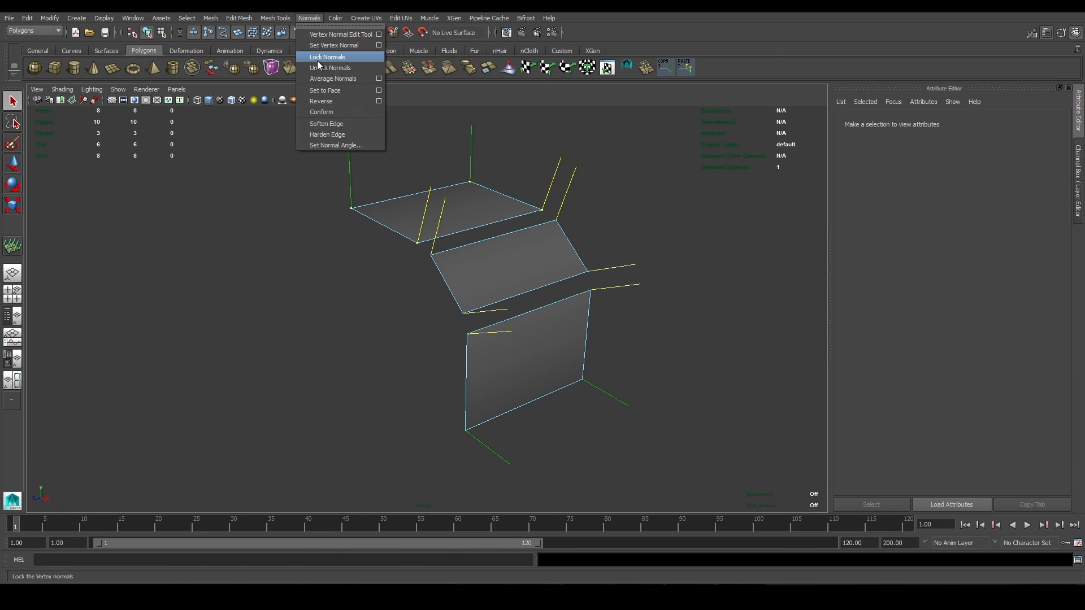
left_click(331, 90)
Apply Set to Face to the lower face's two vertex faces along the lower bend.
left_click(614, 310)
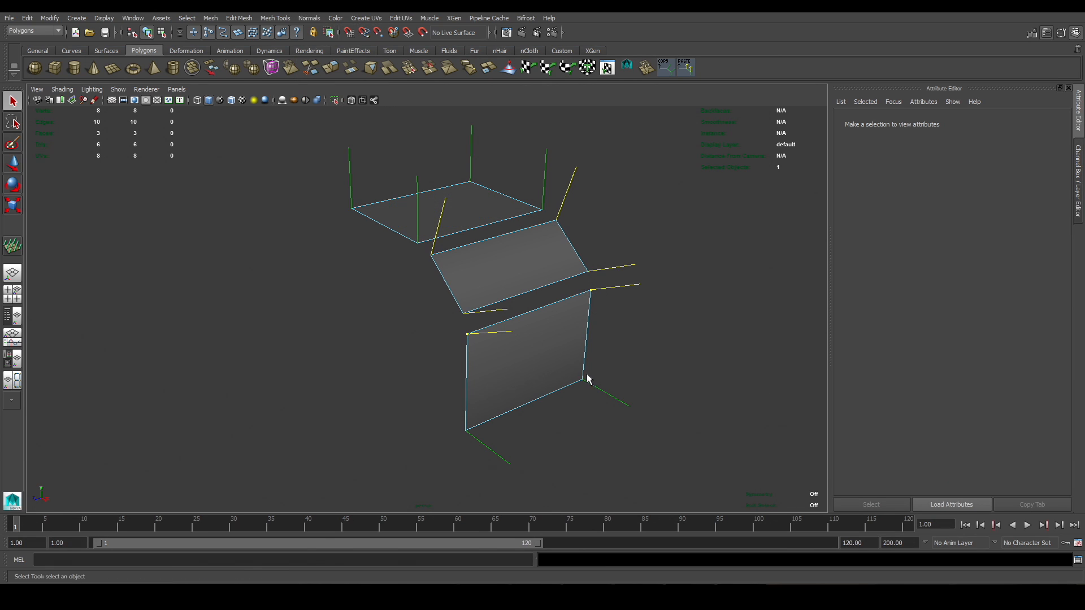
left_click(273, 18)
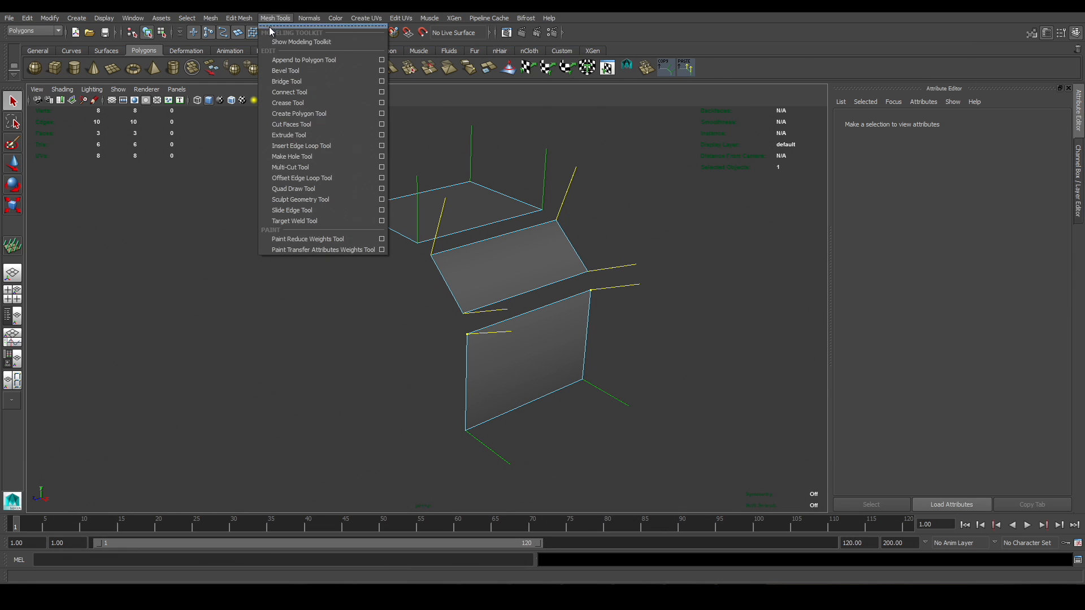
mouse_move(314, 21)
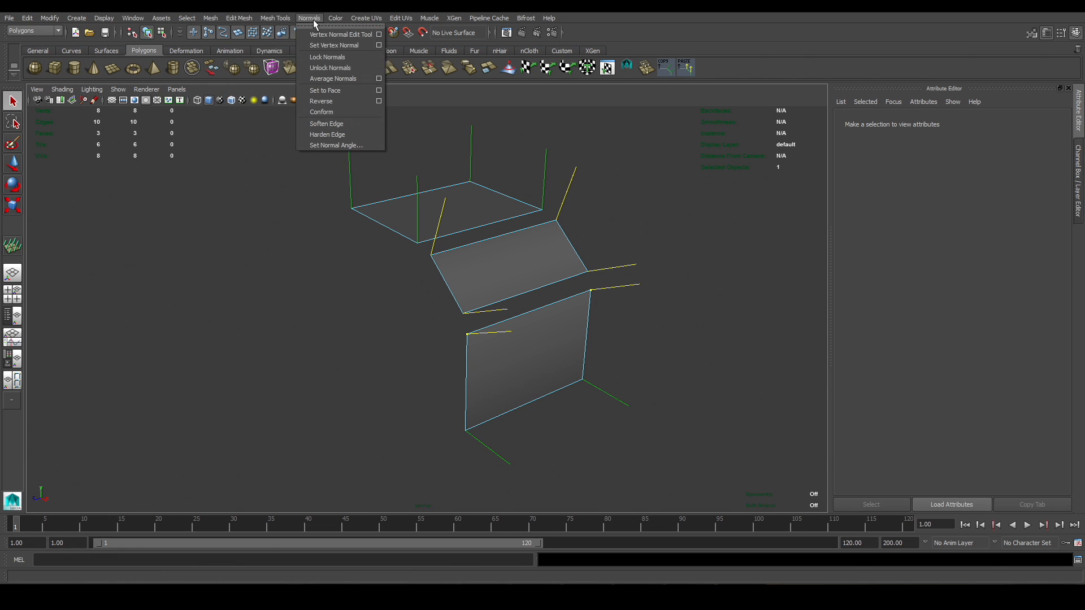
left_click(333, 91)
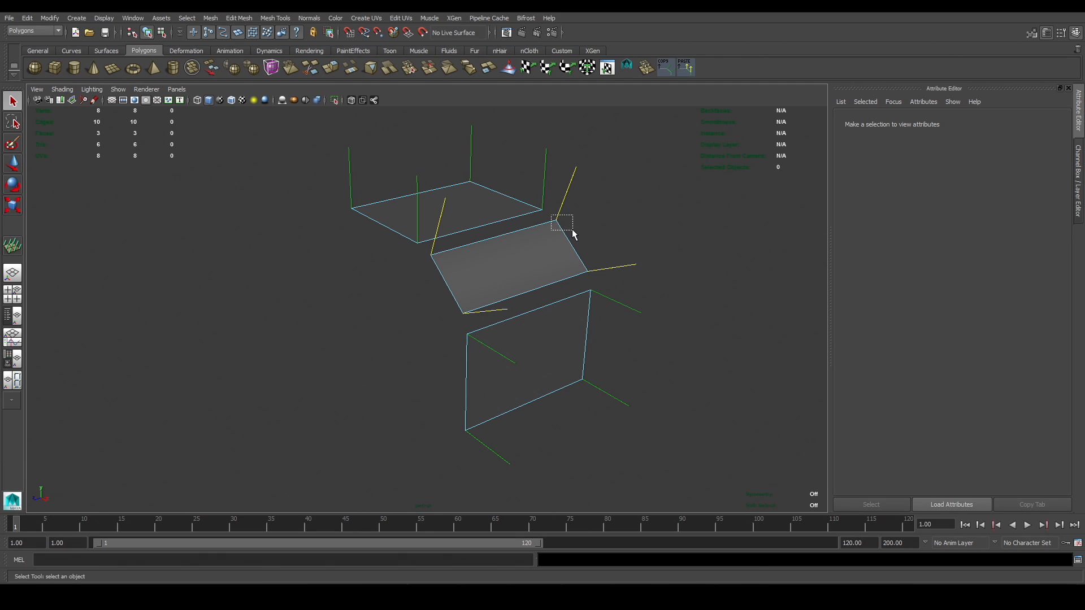
With the Vertex Normal Edit Tool, rotate the normals of the middle face's two upper vertex faces to point straight up.
left_click_drag(571, 228, 572, 229)
left_click(308, 18)
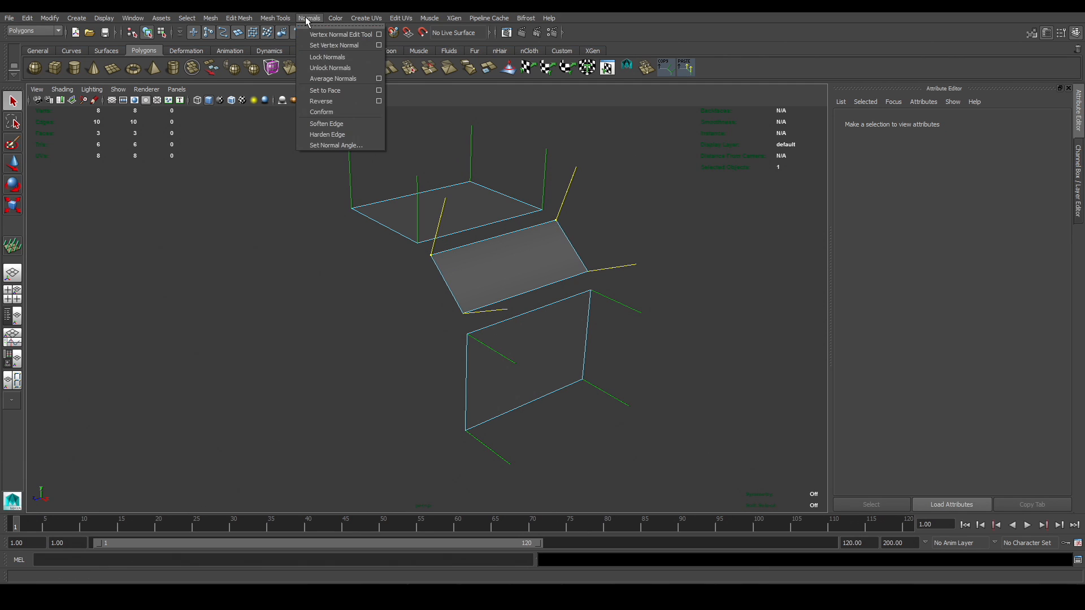
left_click(347, 35)
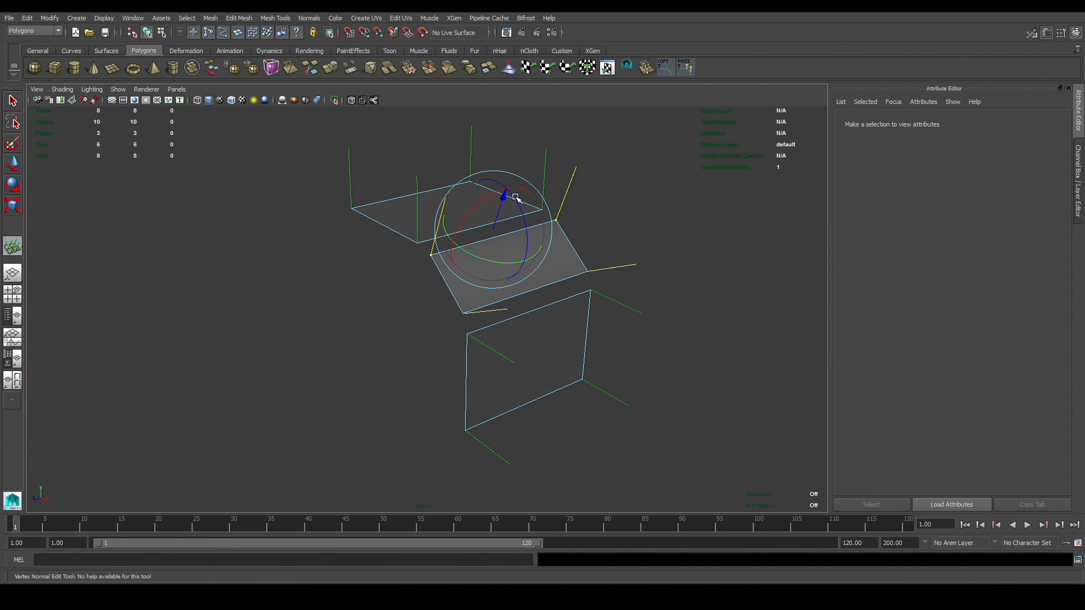
mouse_move(520, 208)
left_mouse_down()
mouse_move(528, 229)
mouse_move(511, 204)
mouse_move(517, 238)
mouse_move(518, 199)
left_mouse_up()
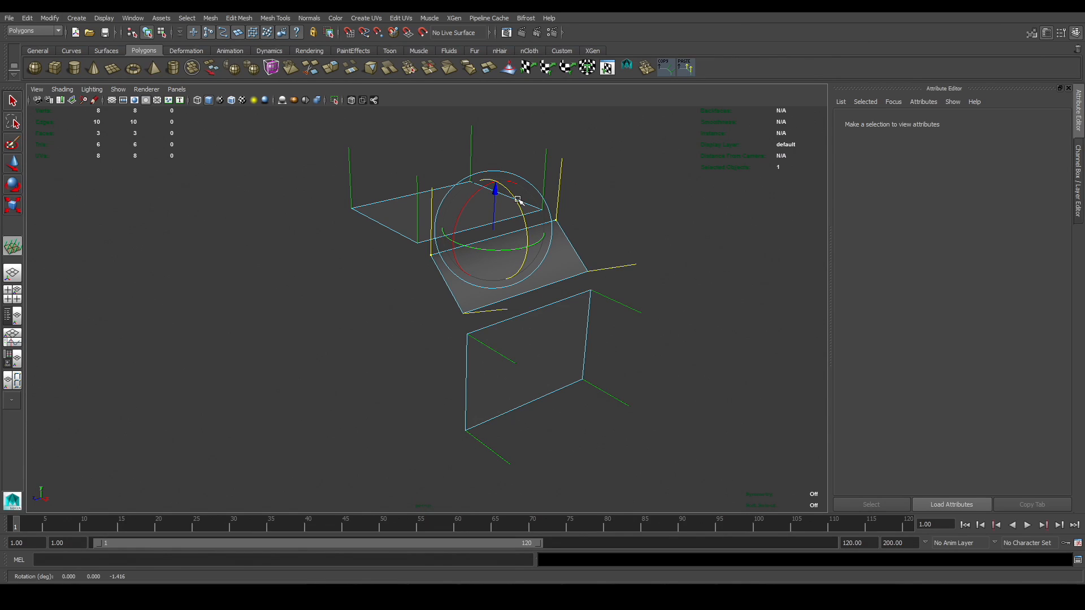
Rotate the normals of the middle face's two lower vertex faces outward to match the lower face's normals, and return to the Select Tool.
left_click(588, 272)
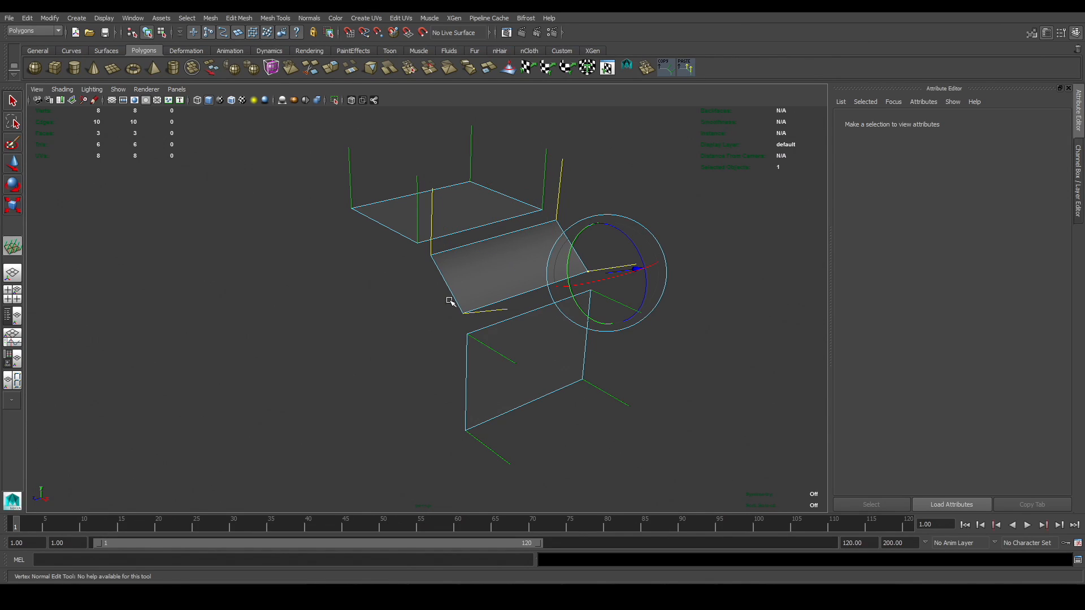
left_click_drag(553, 263, 558, 266)
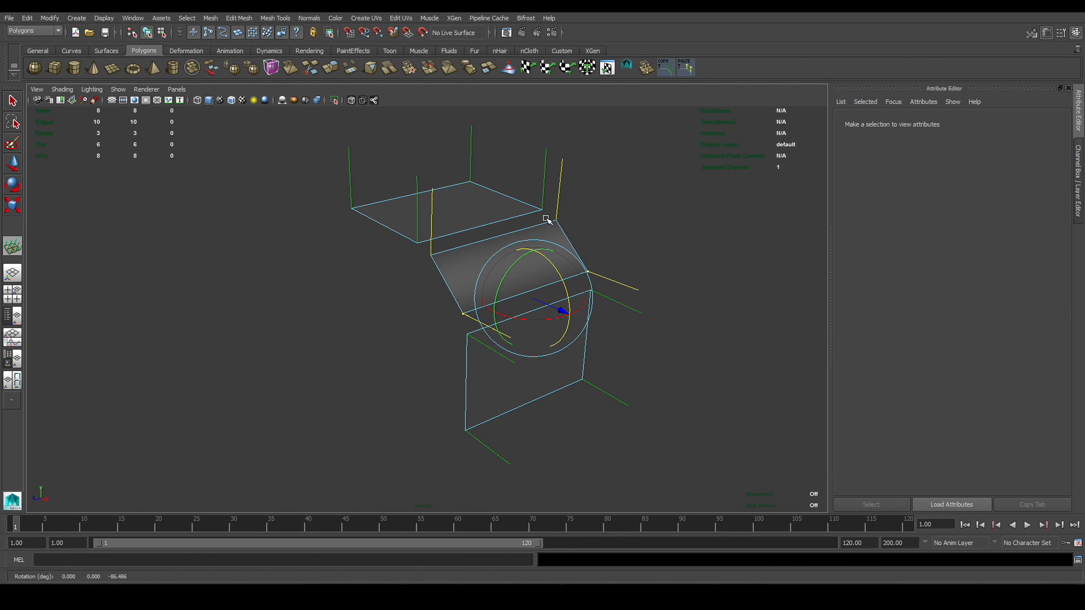
key("ctrl+z")
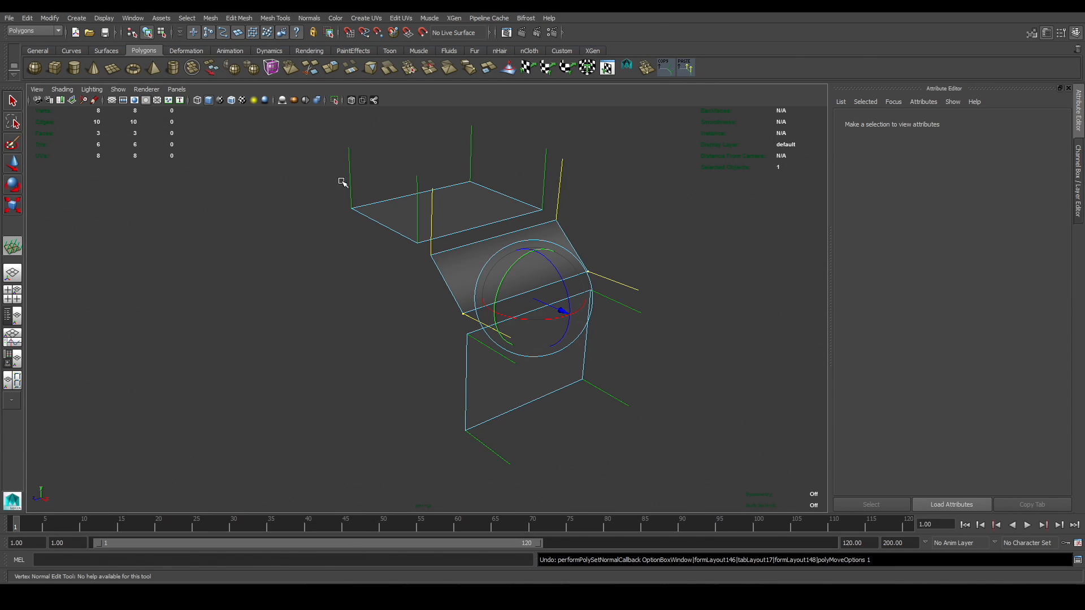
key("q")
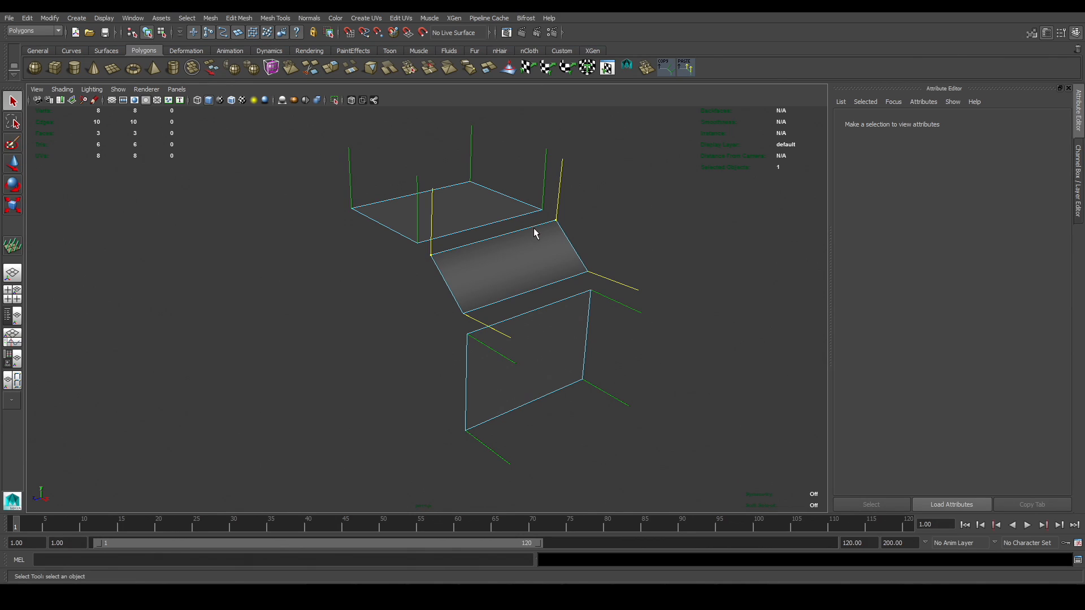
Open the Set Vertex Normal options and apply X 1, Y 0, Z 0 to the middle face's two upper vertex faces.
left_click(309, 18)
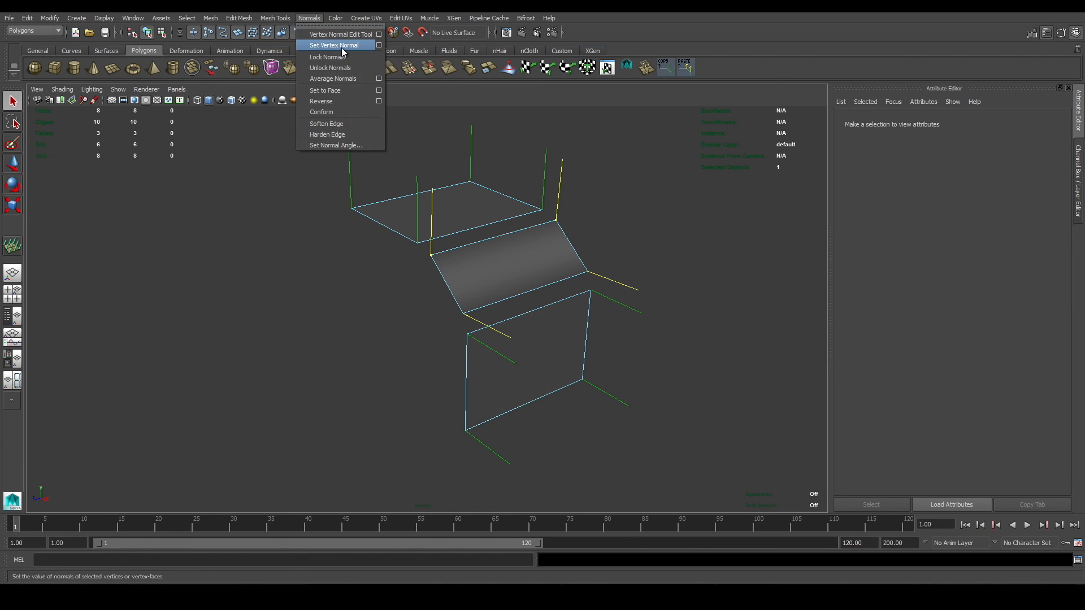
left_click(378, 45)
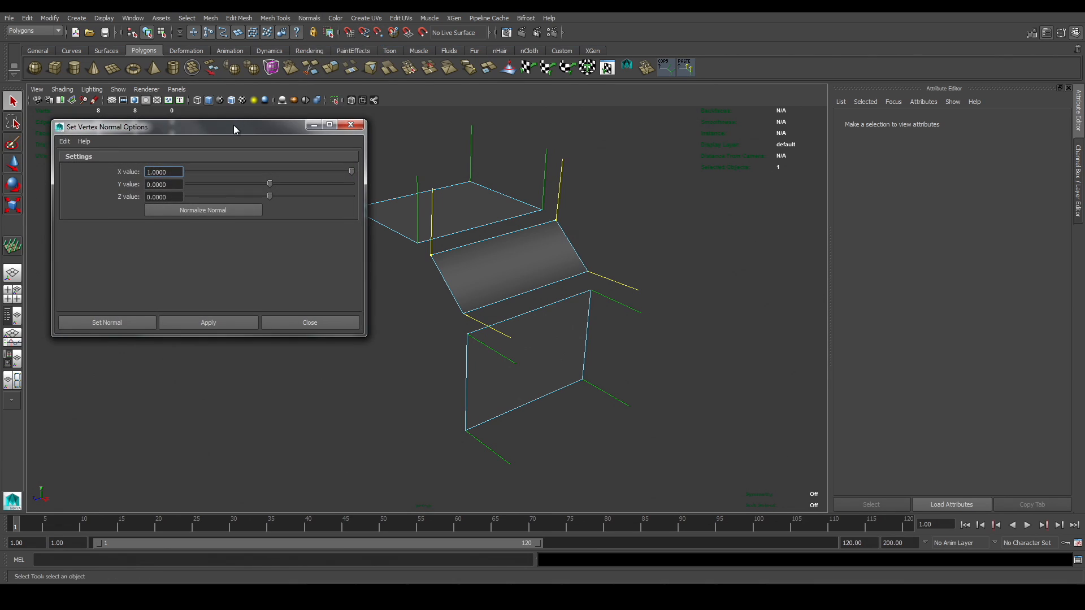
left_click_drag(233, 125, 235, 249)
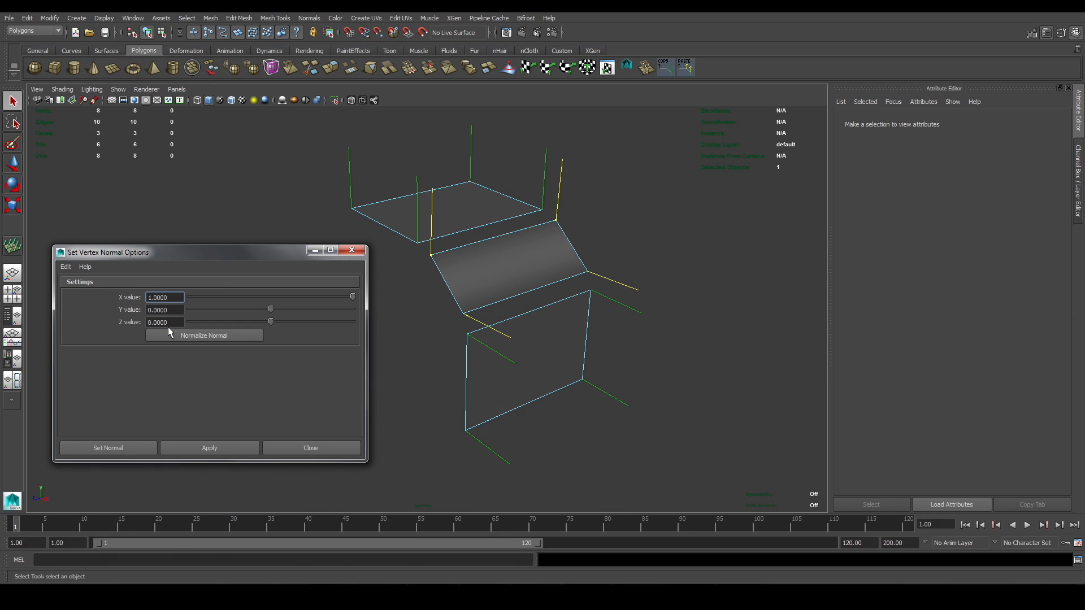
left_click(209, 447)
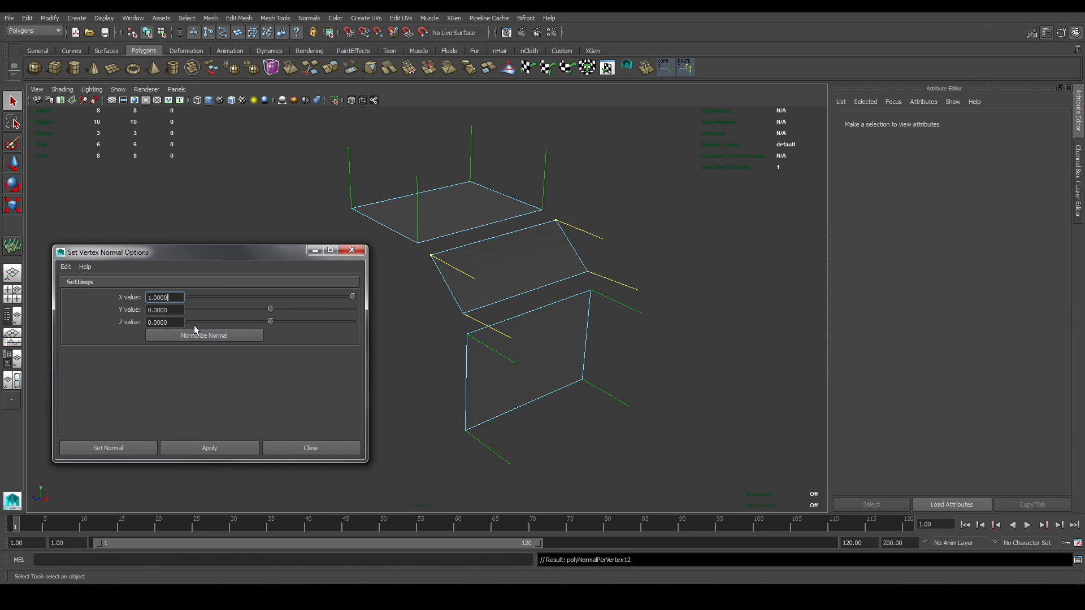
Apply a vertex normal of X 0, Y 1, Z 0 to the middle face's two upper vertex faces.
left_click_drag(176, 297, 142, 308)
type("0")
key("Tab")
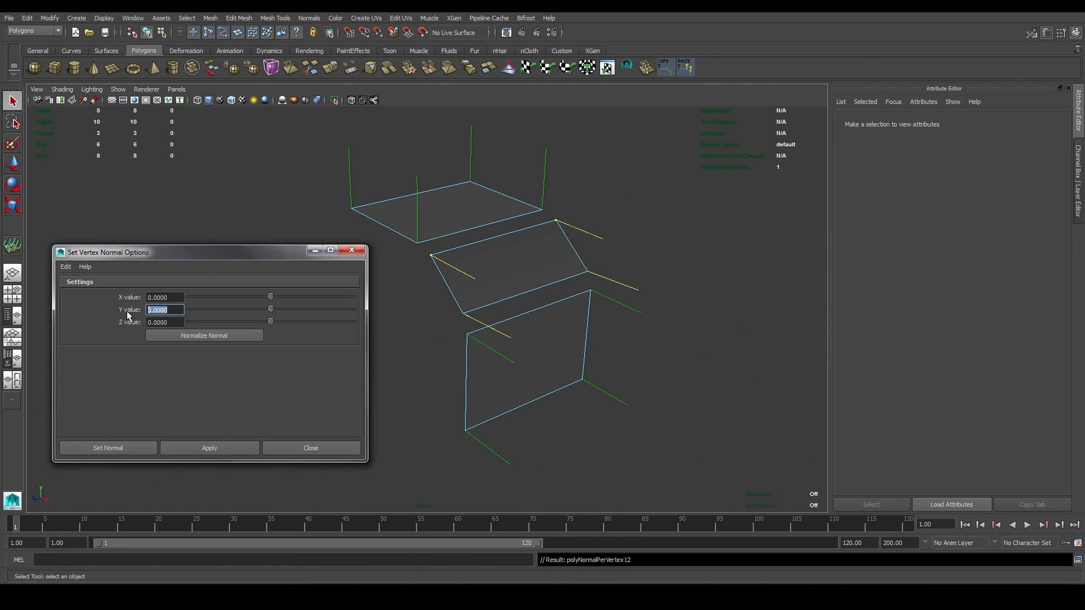
type("1")
key("Tab")
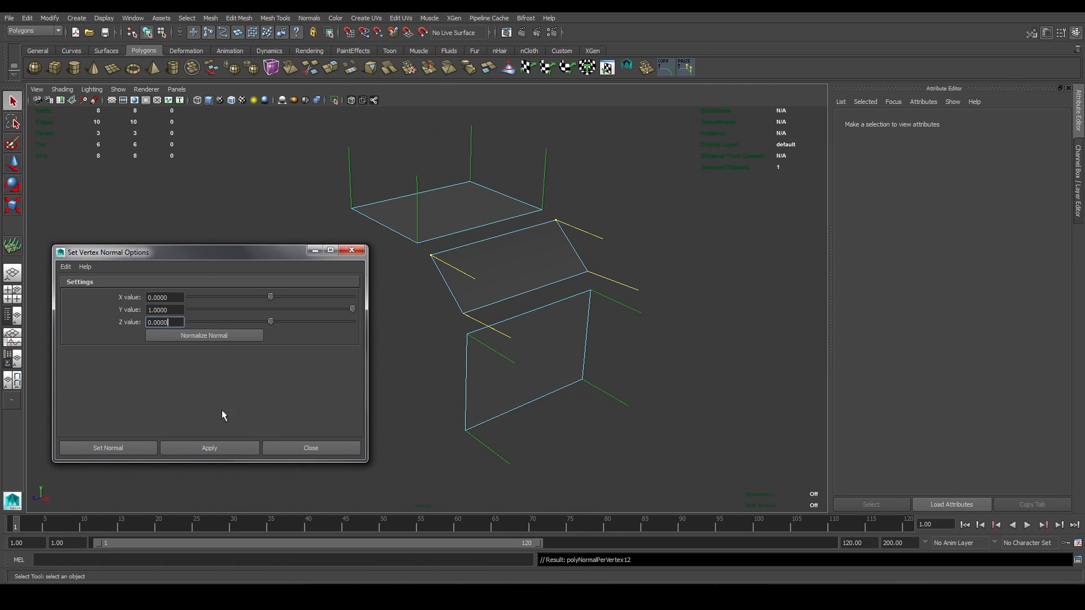
left_click(225, 442)
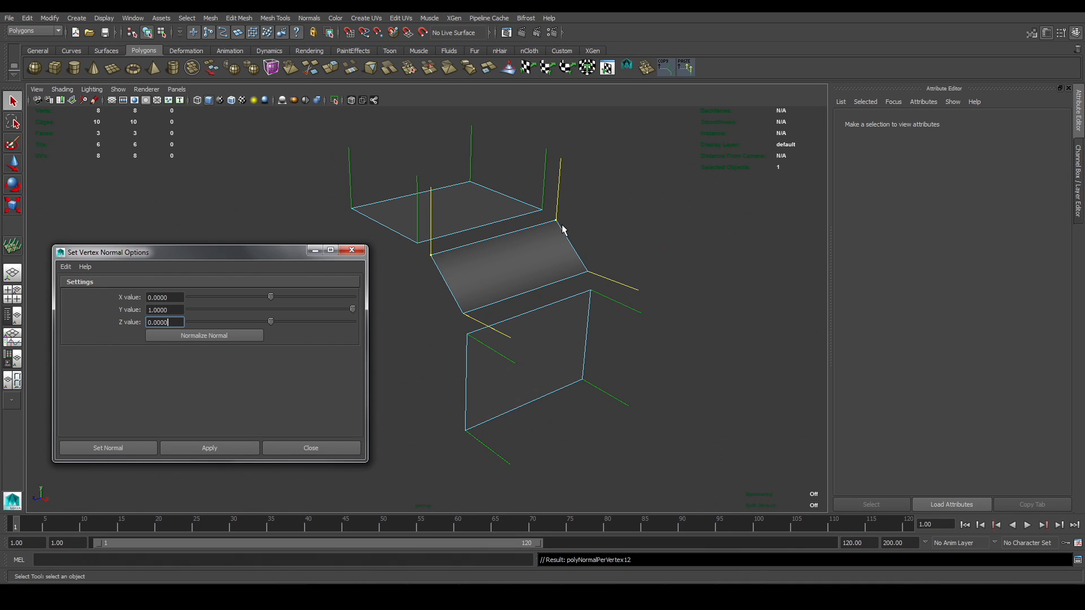
Apply a vertex normal of X 1, Y 0, Z 0 to the middle face's two lower vertex faces, and close the options.
left_click(588, 271)
left_click(463, 314, "shift")
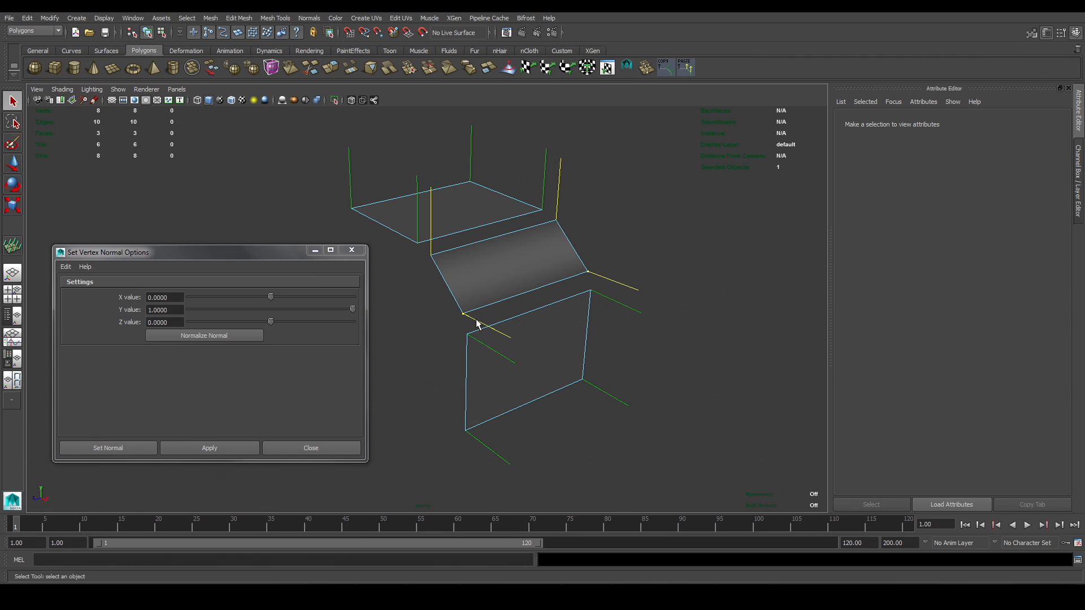
left_click(179, 298)
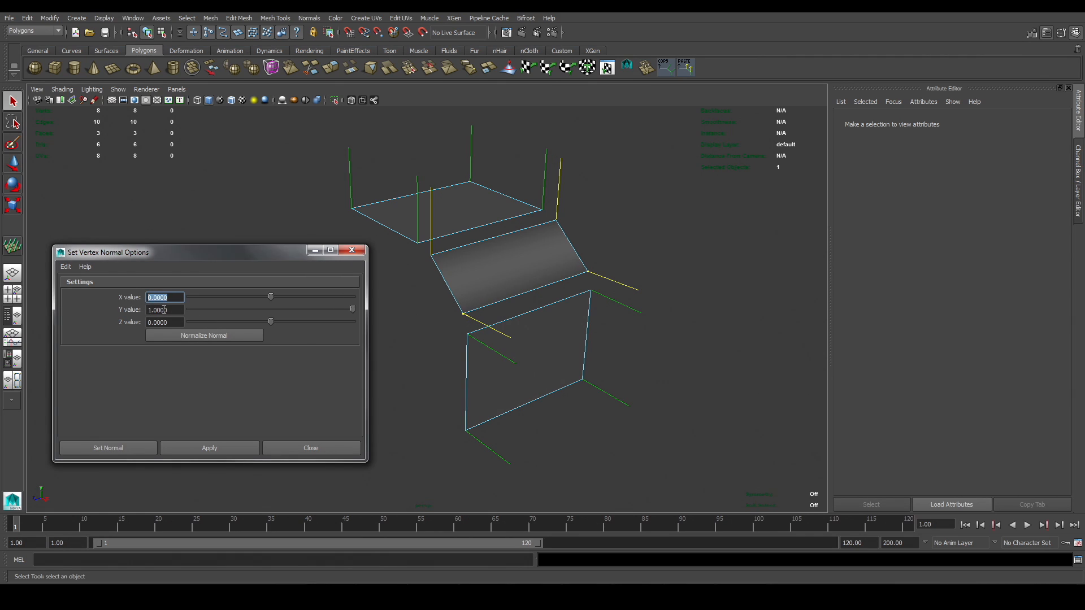
type("1")
key("Tab")
type("0")
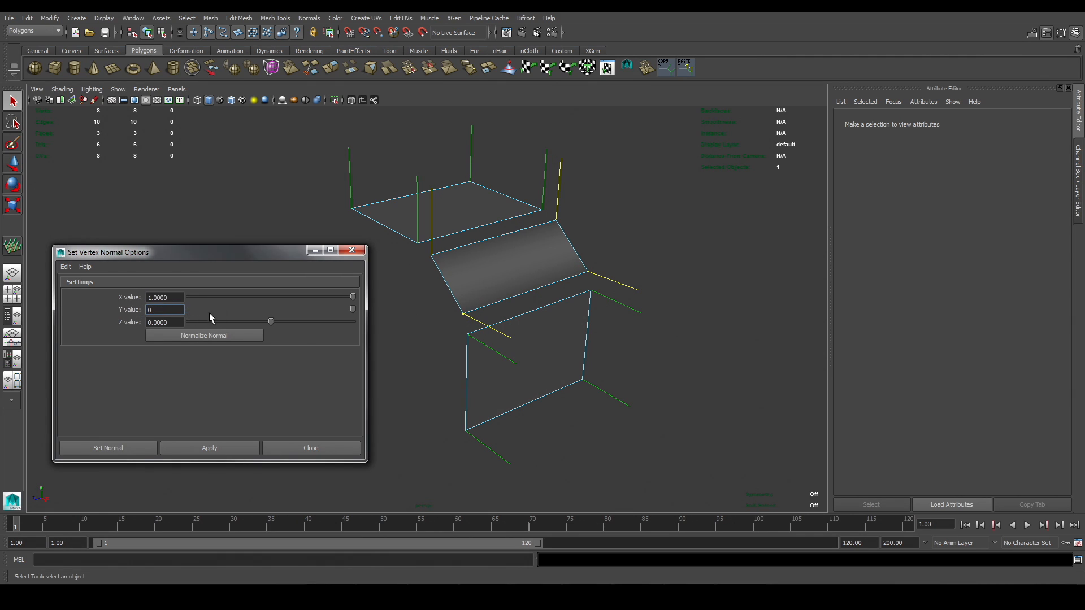
left_click(176, 298)
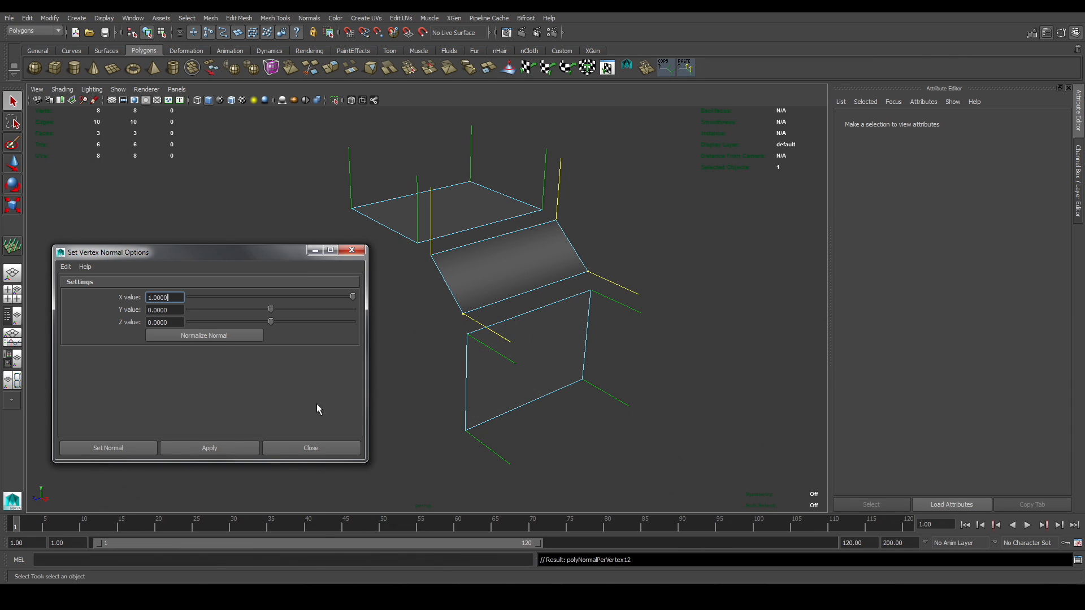
left_click(295, 450)
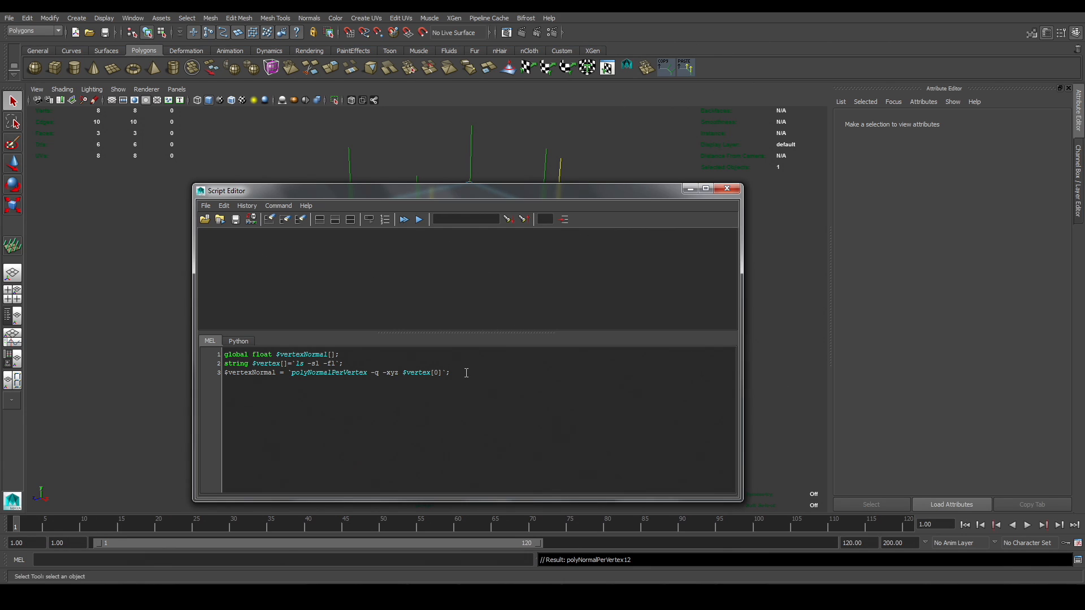
Save the MEL scripts that copy and paste a vertex normal as two Polygons shelf buttons, and close the Script Editor.
left_click_drag(468, 373, 225, 354)
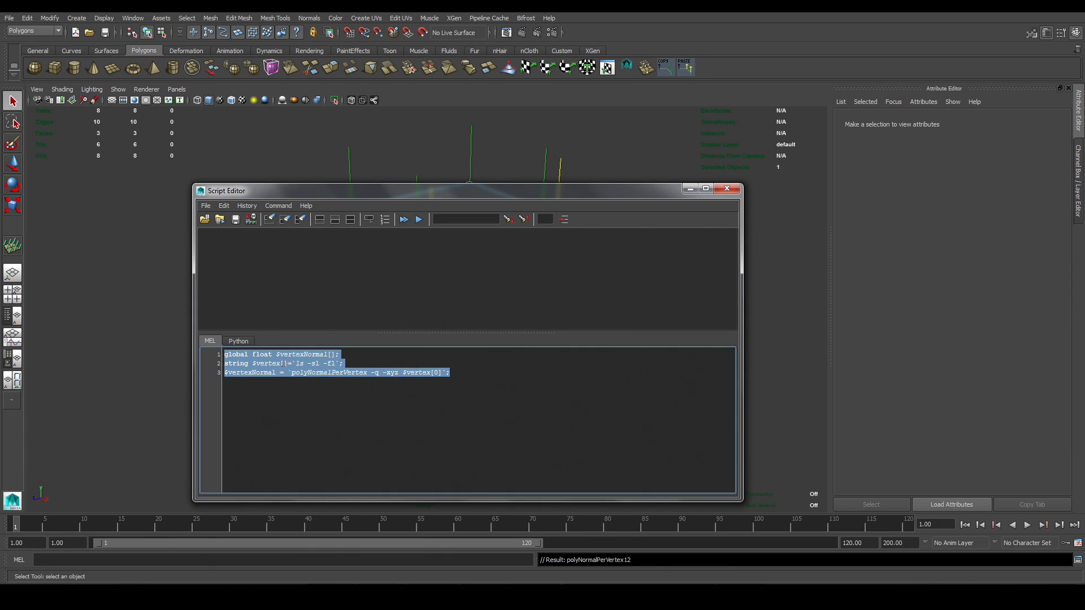
middle_click_drag(282, 363, 718, 75)
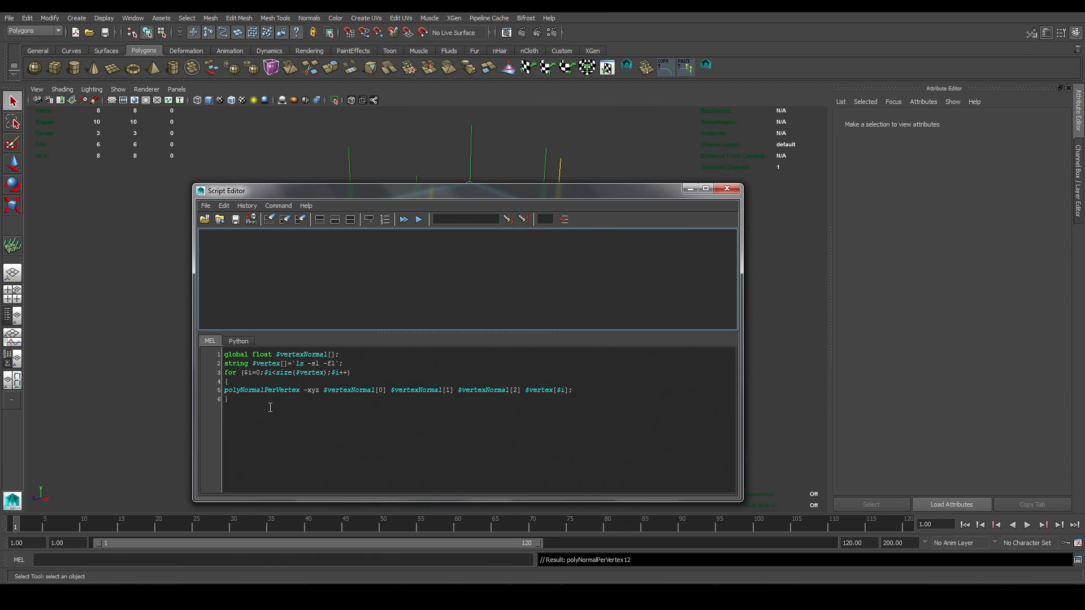
left_click_drag(246, 402, 225, 355)
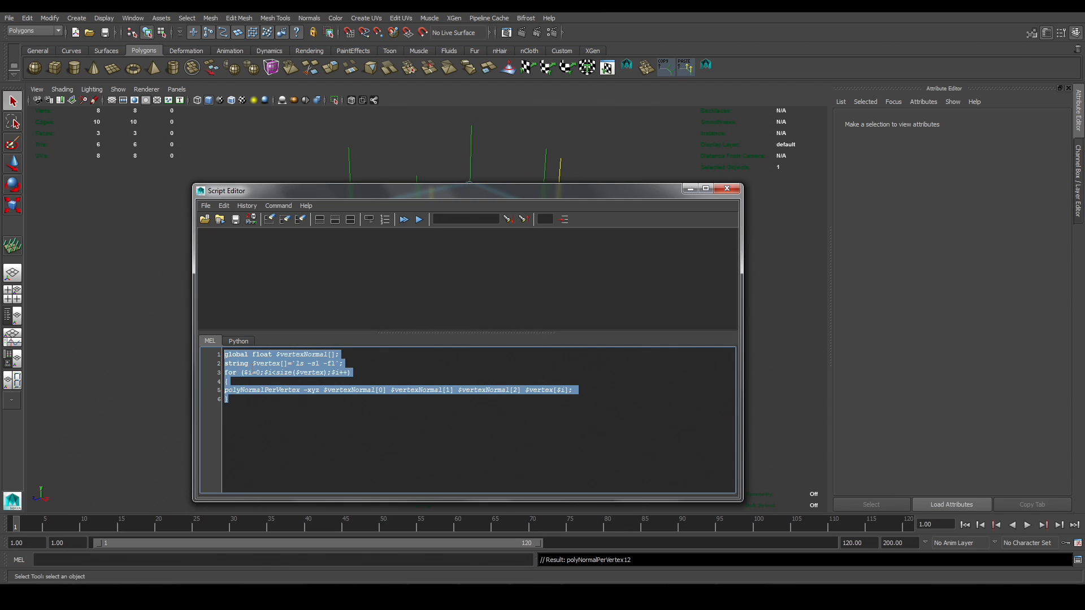
middle_click_drag(256, 363, 752, 77)
left_click(727, 188)
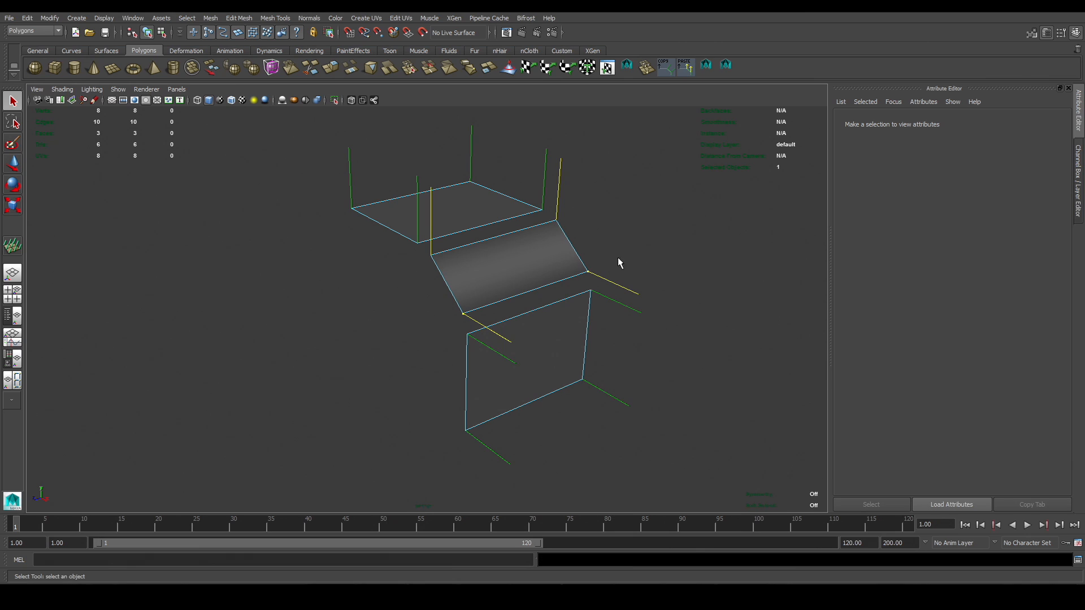
With the Vertex Normal Edit Tool, rotate the normals of the middle face's two upper vertex faces outward by about 32 degrees.
right_click_drag(545, 239, 505, 252)
left_click(309, 18)
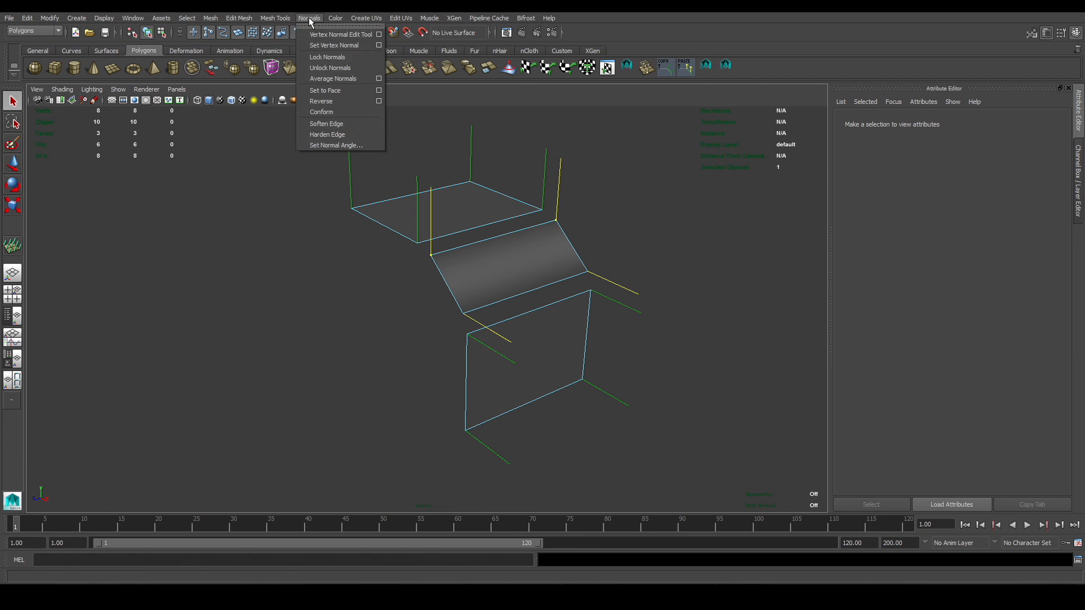
left_click(335, 35)
left_click_drag(521, 209, 524, 223)
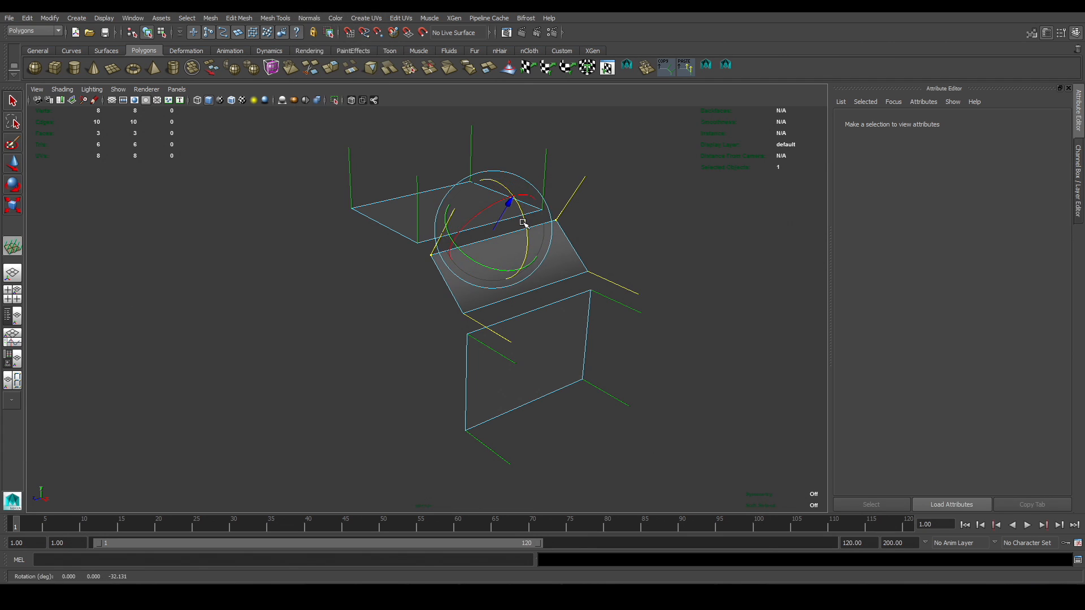
Rotate the normals of the middle face's two lower vertex faces individually, turning the lower-left one sideways by about 59 degrees.
left_click(616, 240)
left_click_drag(581, 260, 624, 230)
left_click(470, 314)
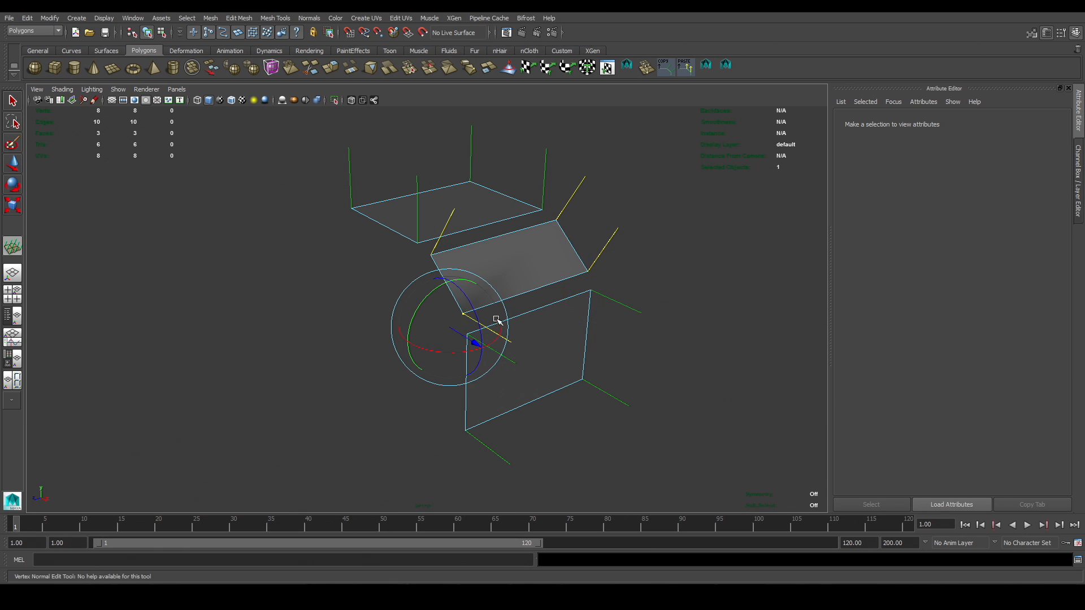
left_click_drag(453, 354, 428, 352)
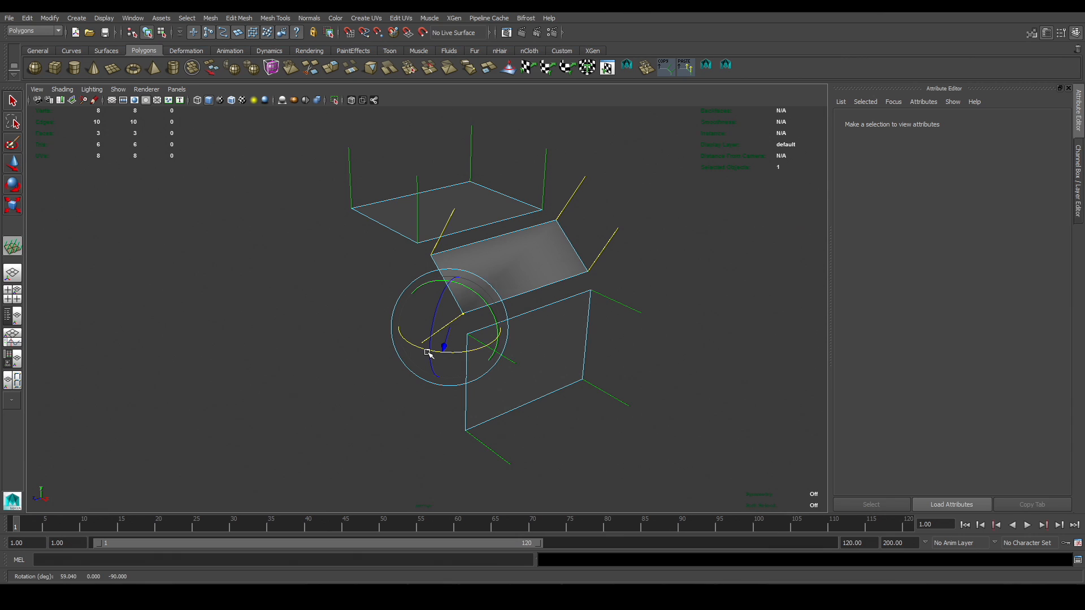
Copy the normal of the top face's vertex face at the bend's right end and paste it onto the middle face's two upper vertex faces.
left_click(13, 101)
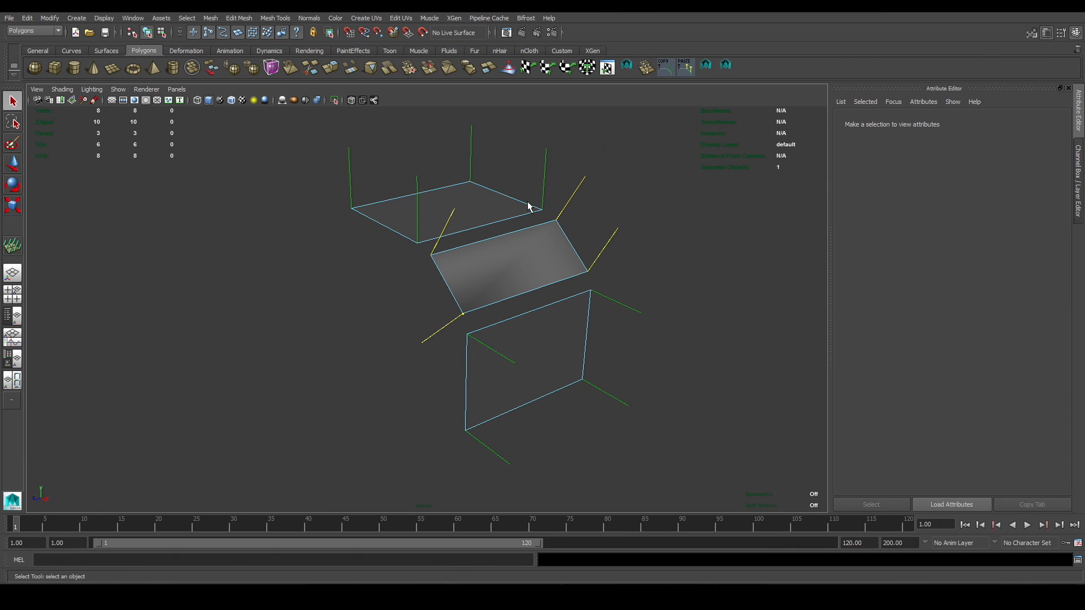
left_click_drag(530, 200, 549, 217)
left_click(705, 67)
left_click(728, 68)
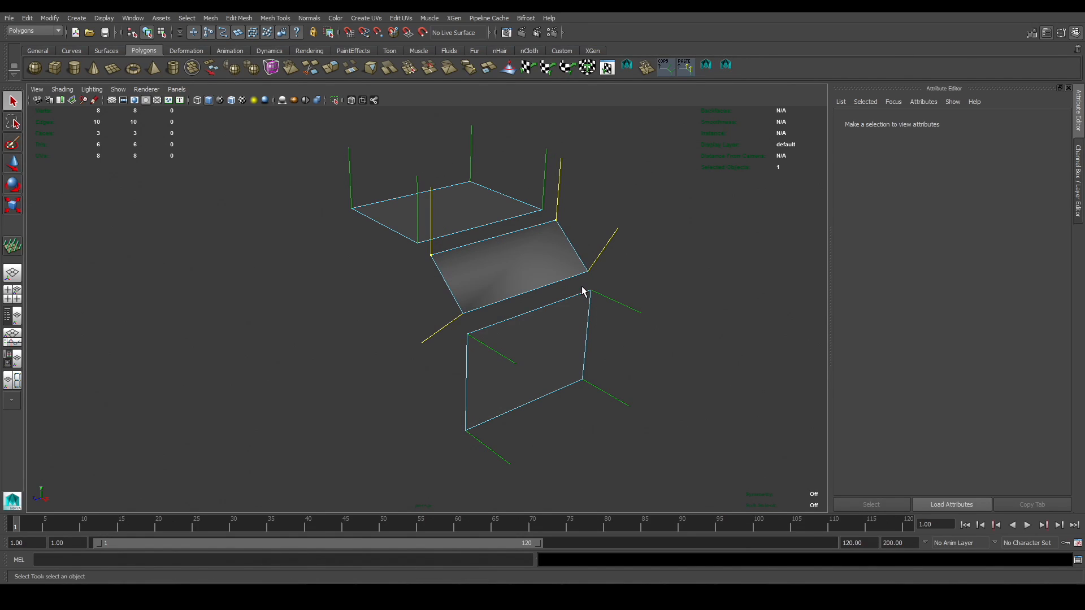
Copy the normal of the lower face's upper-right vertex face, paste it onto the middle face's two lower vertex faces, and return to Object Mode.
left_click_drag(582, 285, 601, 297)
left_click(708, 65)
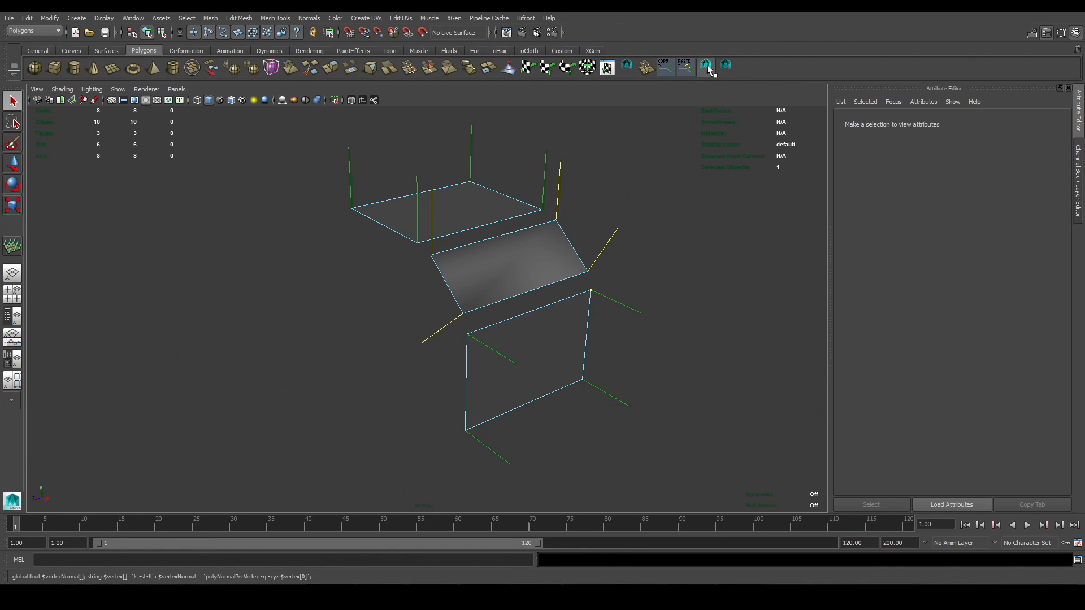
left_click_drag(579, 260, 591, 276)
left_click_drag(453, 304, 473, 334, "shift")
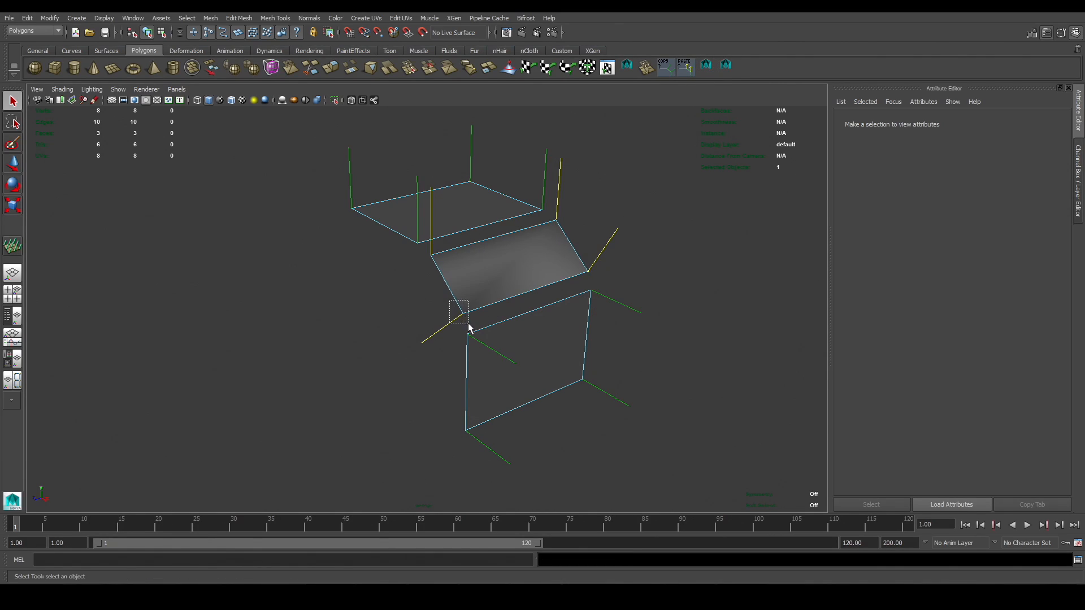
left_click(726, 66)
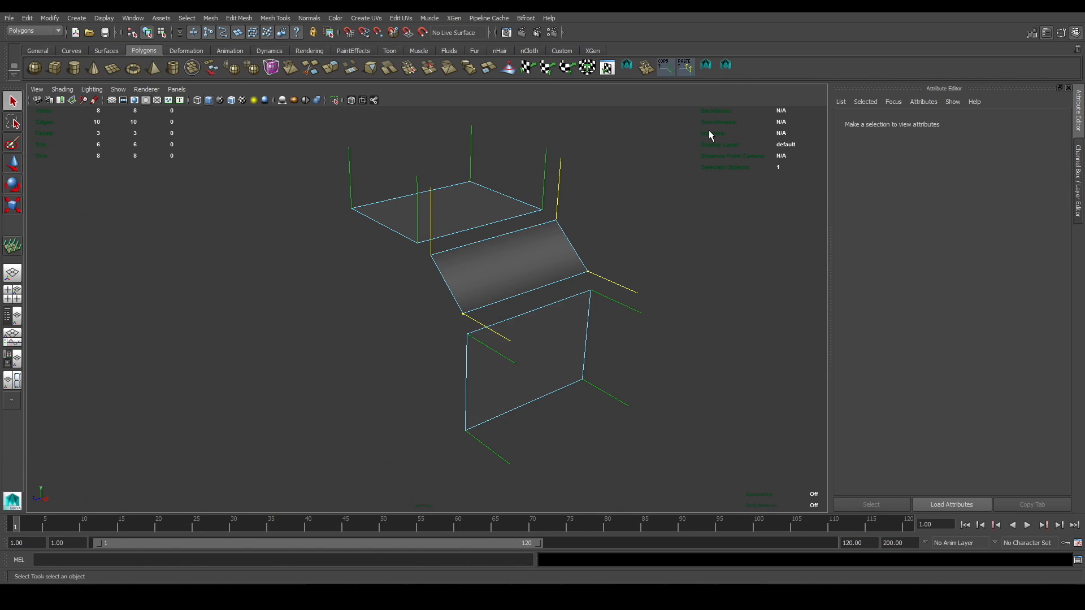
right_click(502, 260)
left_click(540, 249)
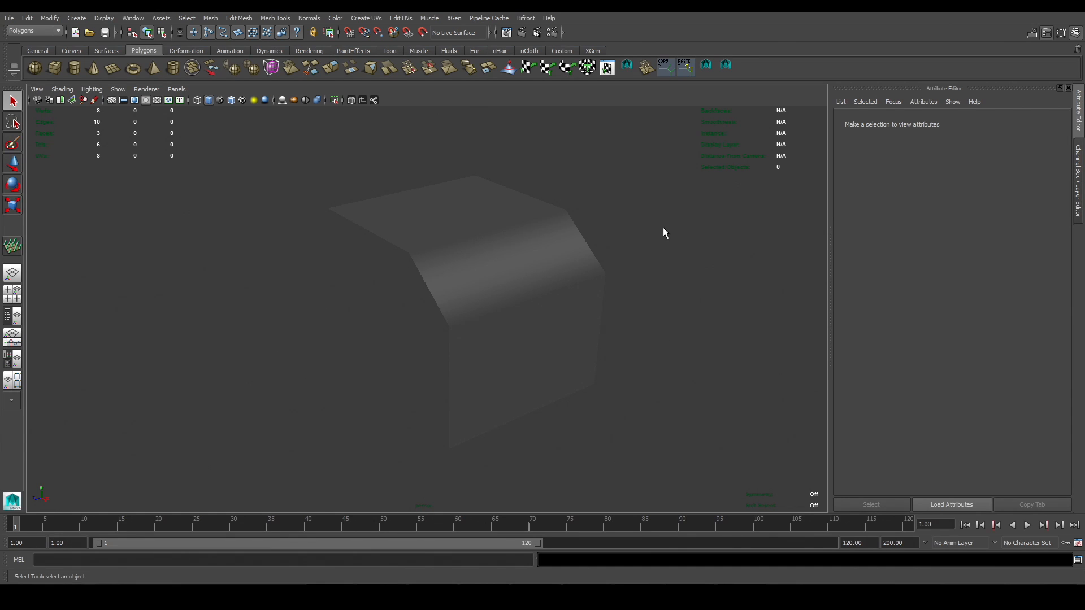
Soften the two bend edges bordering the middle face and return to Object Mode.
left_click(534, 219)
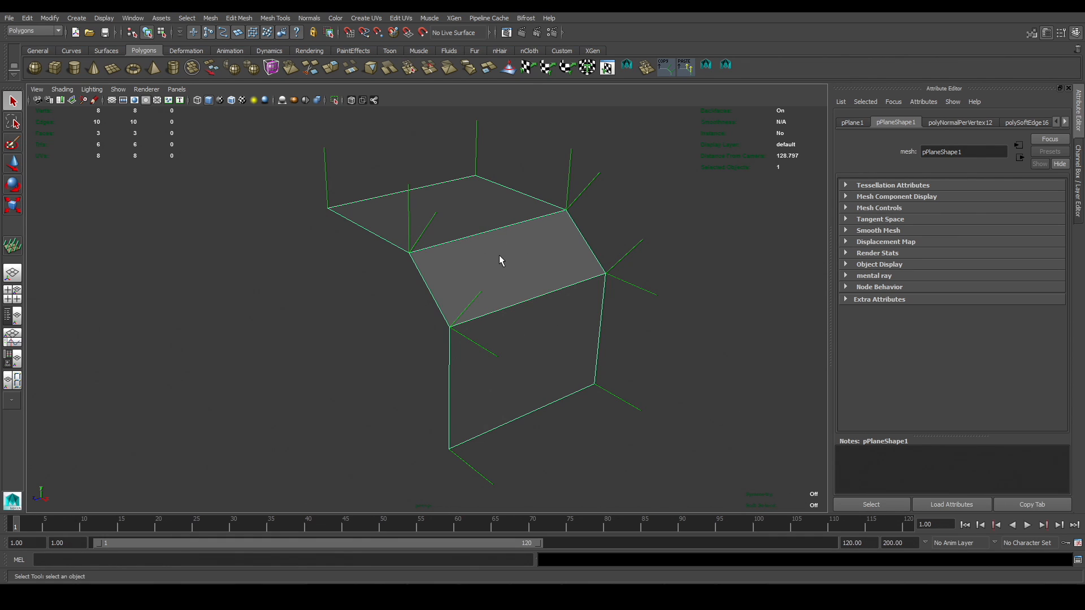
right_click_drag(499, 249, 493, 226)
left_click(500, 238)
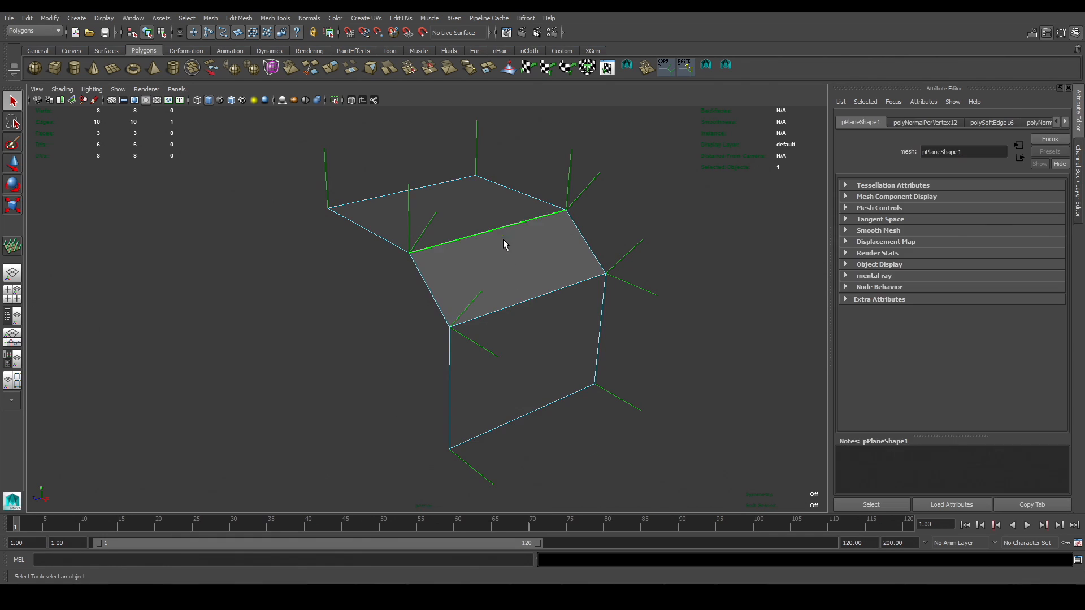
left_click(543, 295, "shift")
left_click(314, 18)
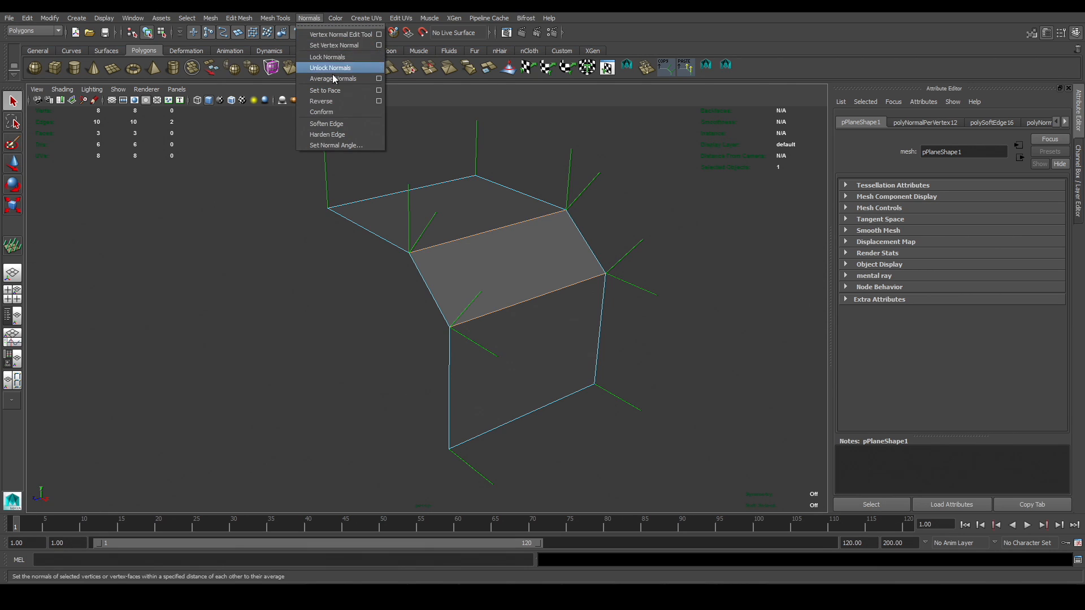
left_click(327, 123)
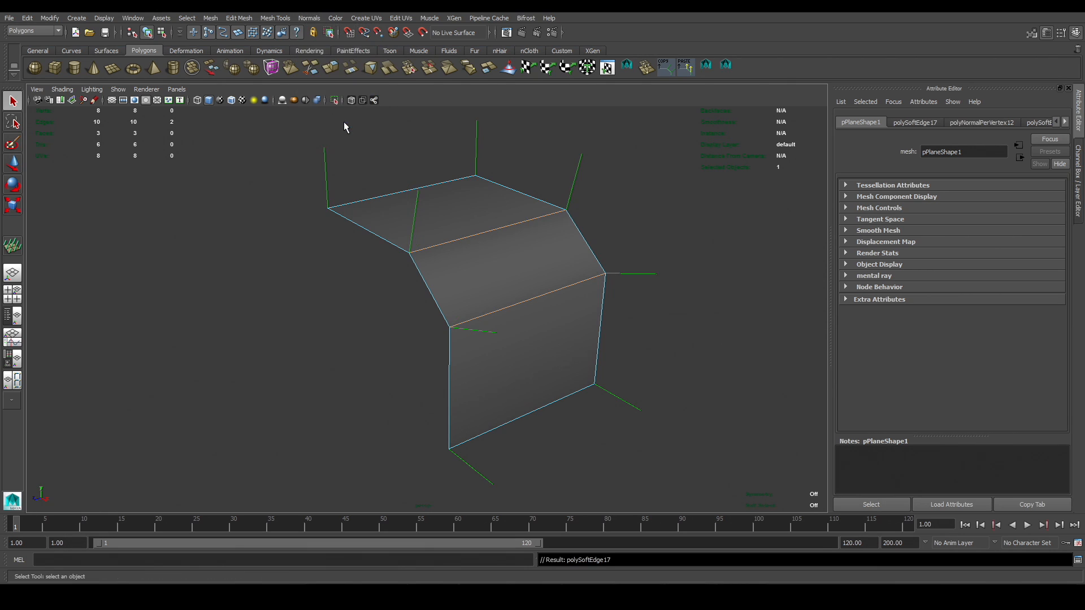
right_click_drag(500, 261, 519, 247)
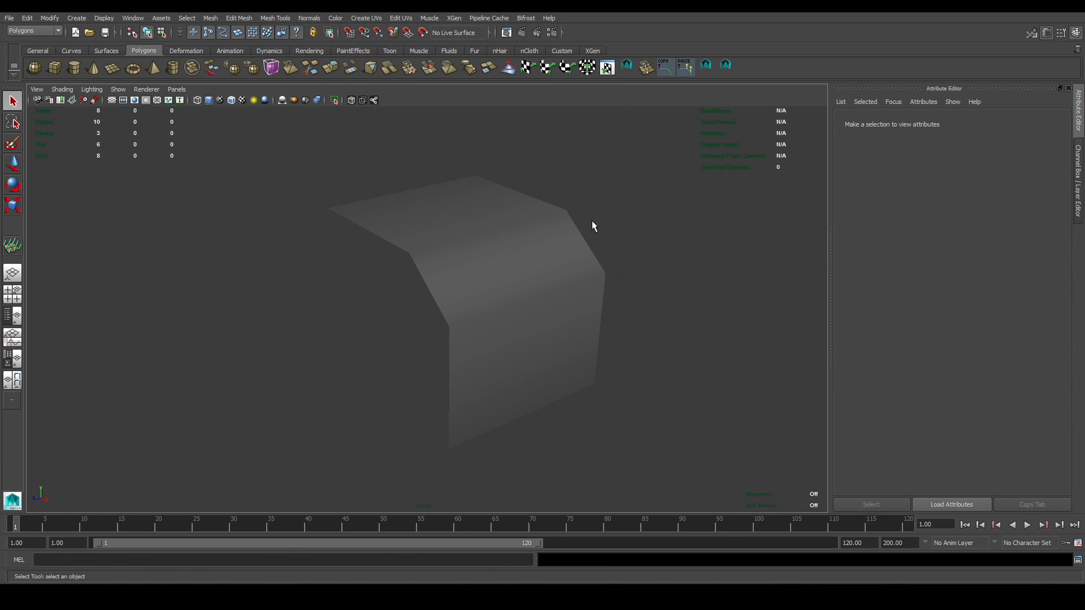
Harden the two bend edges bordering the middle face and return to Object Mode.
left_click(495, 255)
left_click_drag(658, 283, 569, 260, "alt")
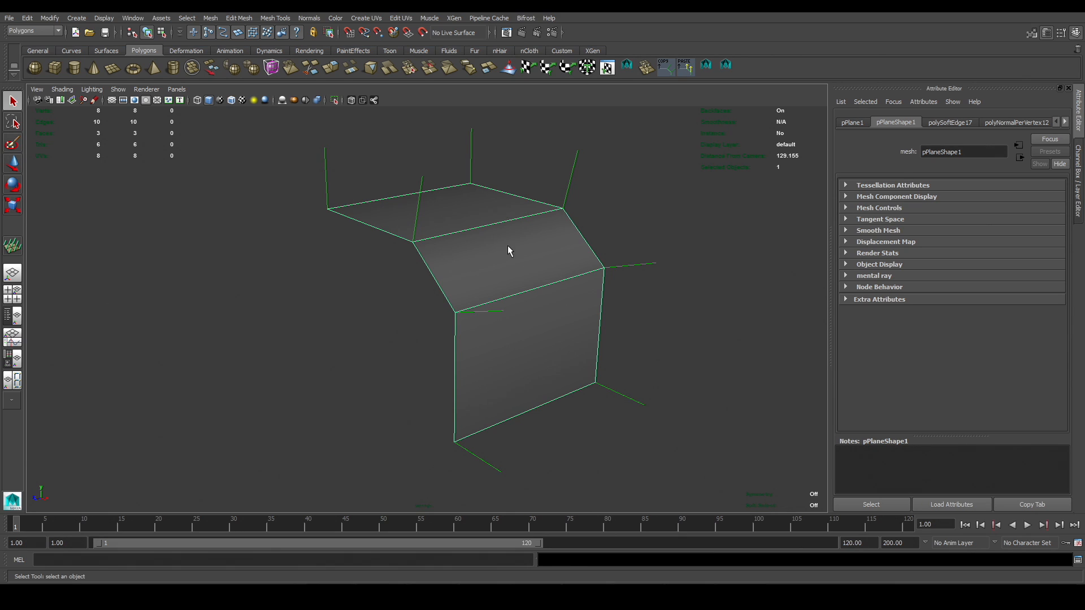
right_click_drag(508, 245, 500, 223)
left_click(500, 224)
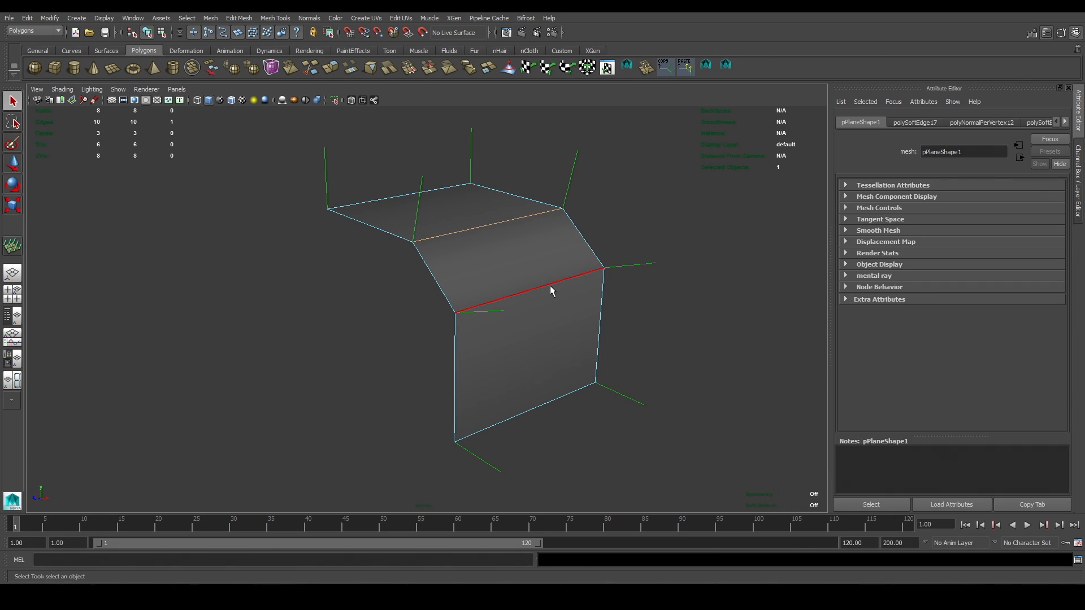
left_click(552, 291, "shift")
left_click(308, 18)
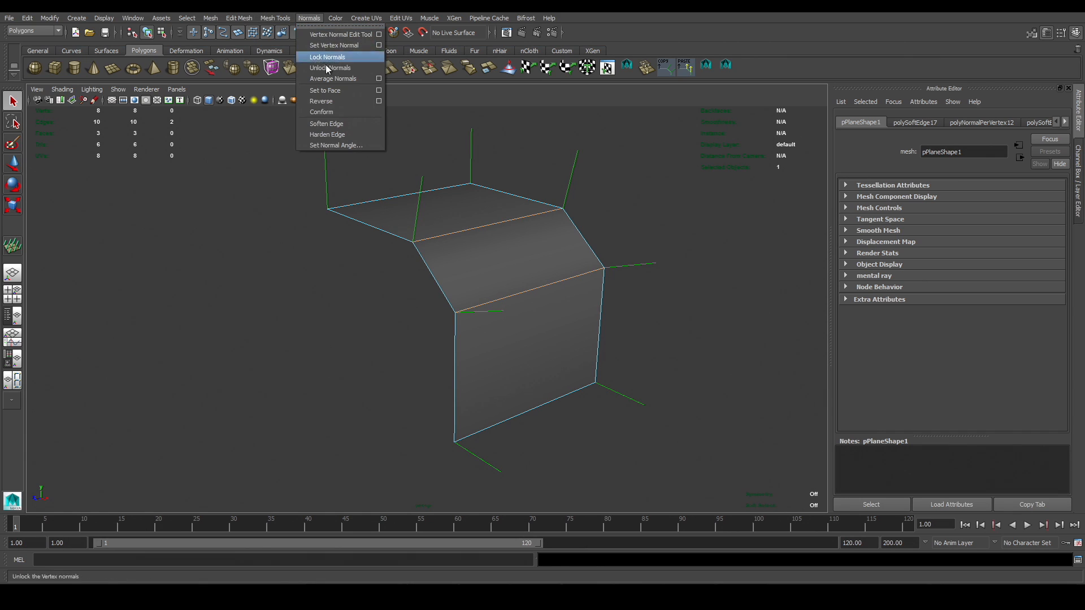
left_click(344, 134)
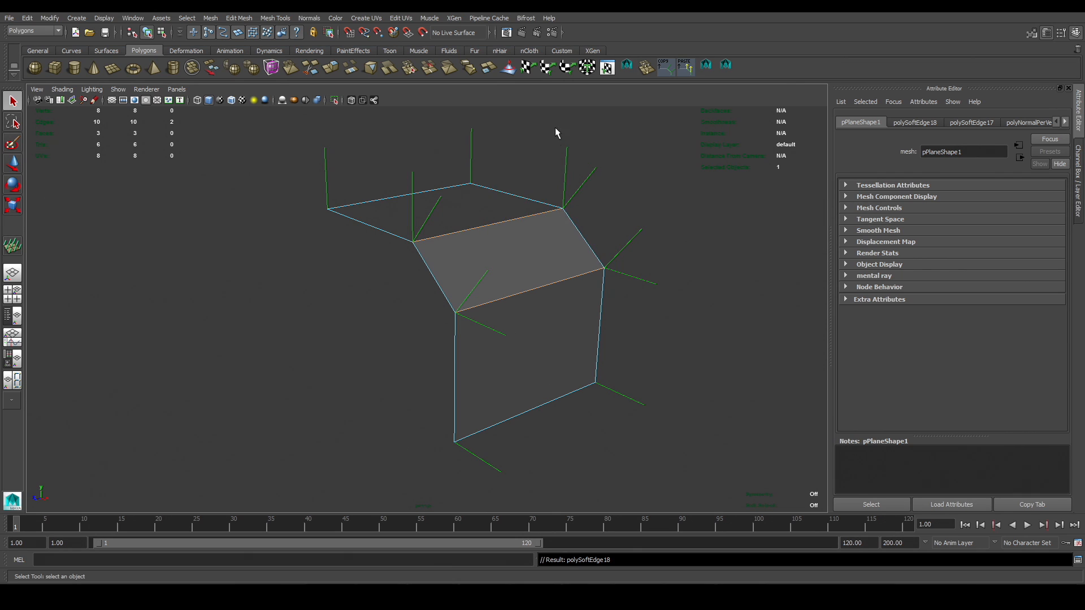
right_click_drag(528, 264, 584, 227)
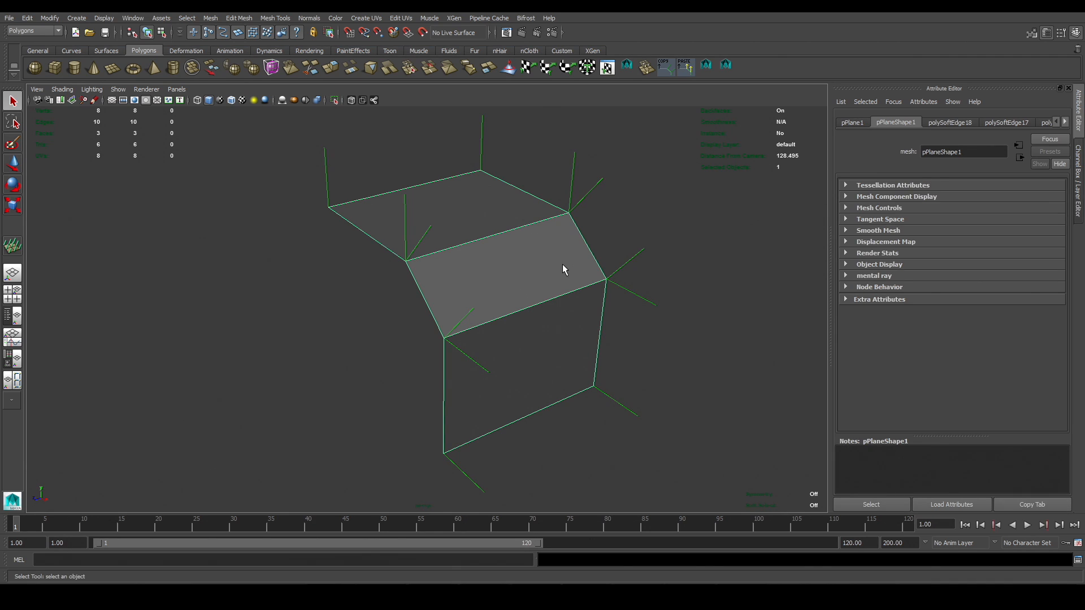
Average the normals of the adjoining vertex faces at each end of the upper bend, one end at a time.
right_click_drag(562, 263, 515, 273)
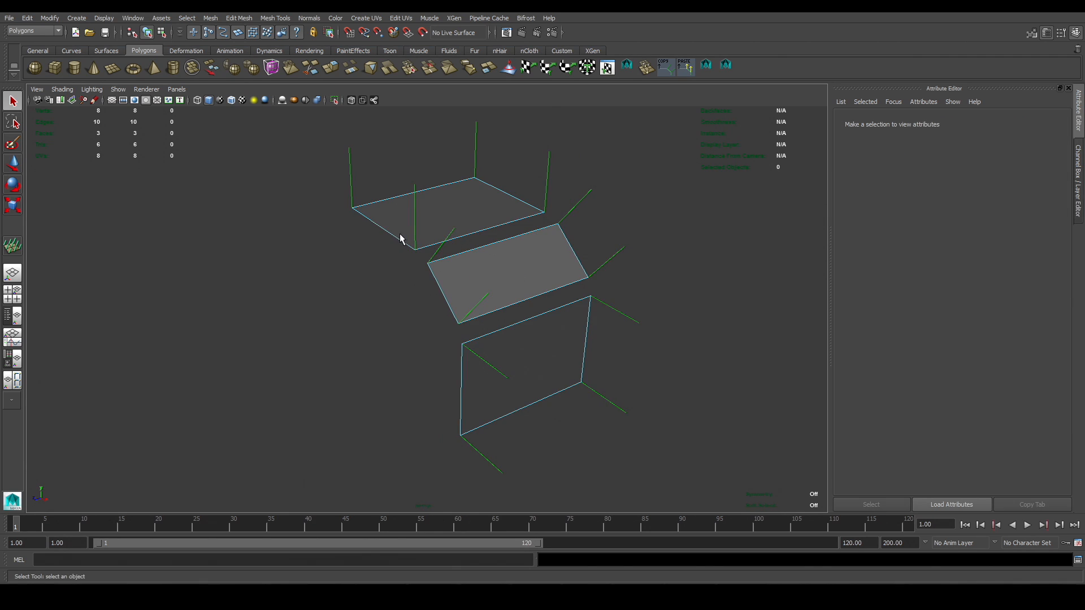
left_click_drag(534, 201, 588, 237)
left_click(310, 18)
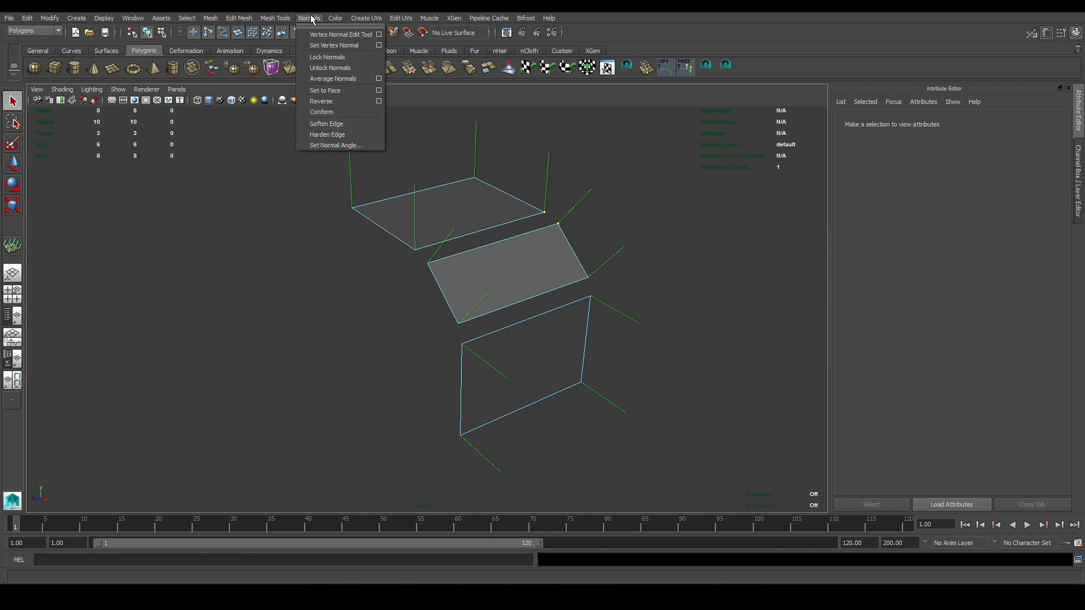
left_click(332, 80)
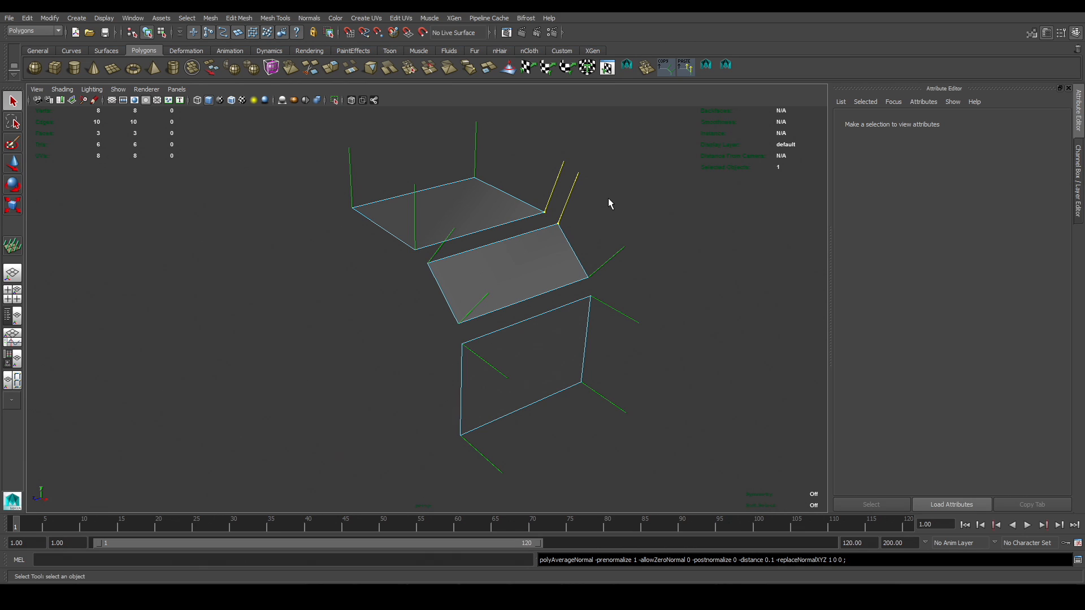
left_click_drag(401, 237, 448, 280)
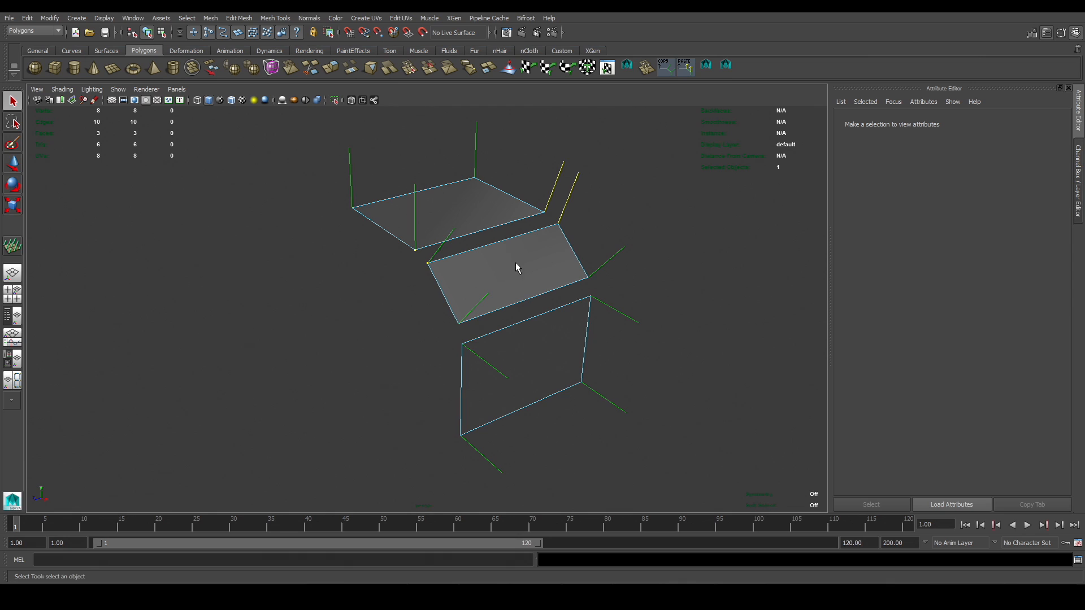
key("g")
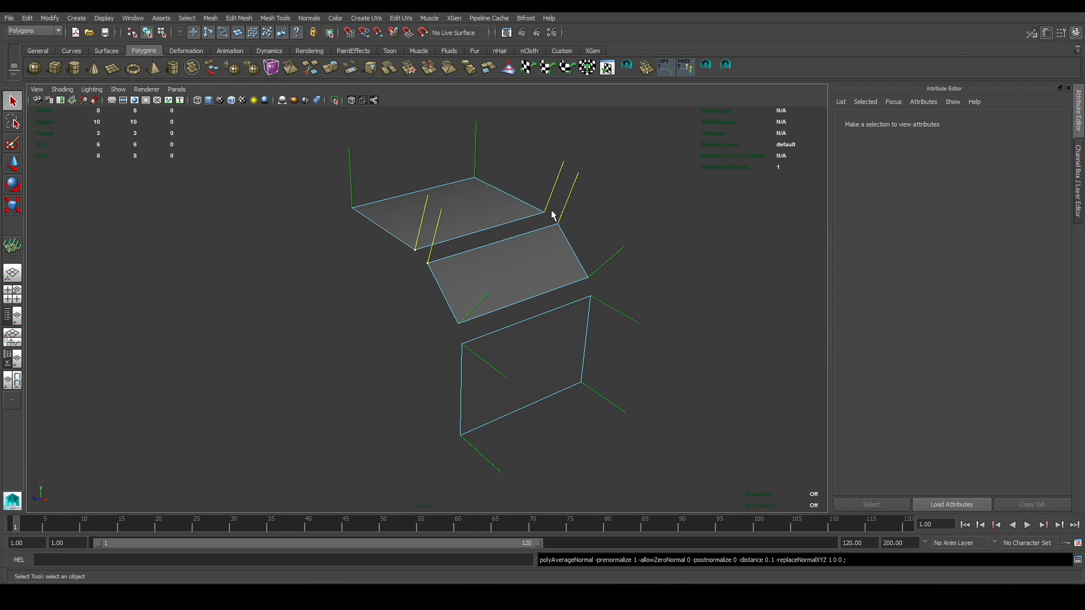
Average the normals of the adjoining vertex faces at each end of the lower bend, and return to Object Mode.
left_click_drag(566, 257, 613, 328)
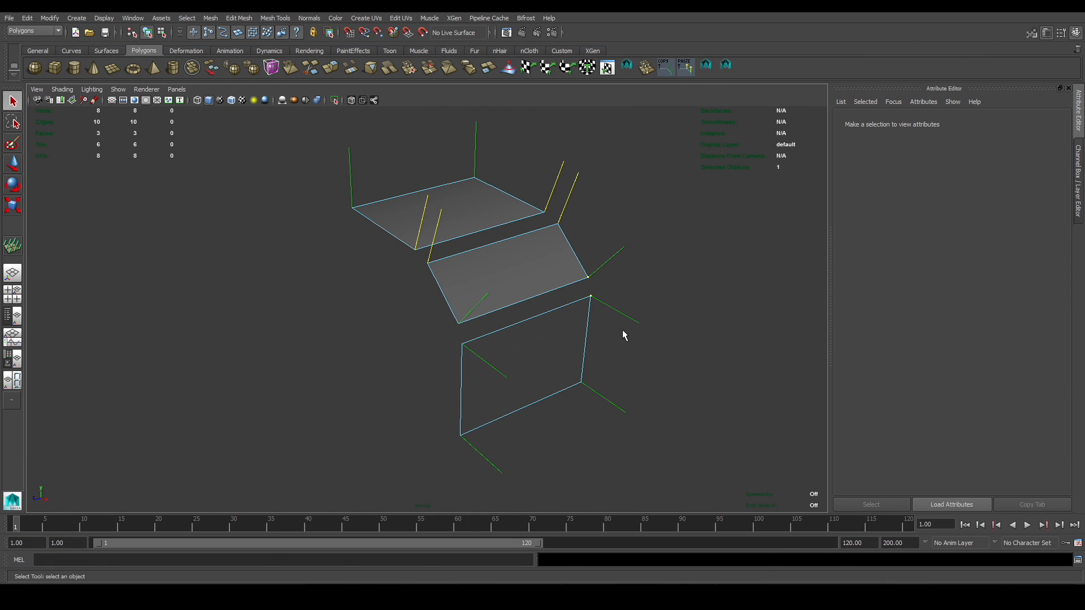
key("g")
left_click_drag(440, 298, 483, 373)
key("g")
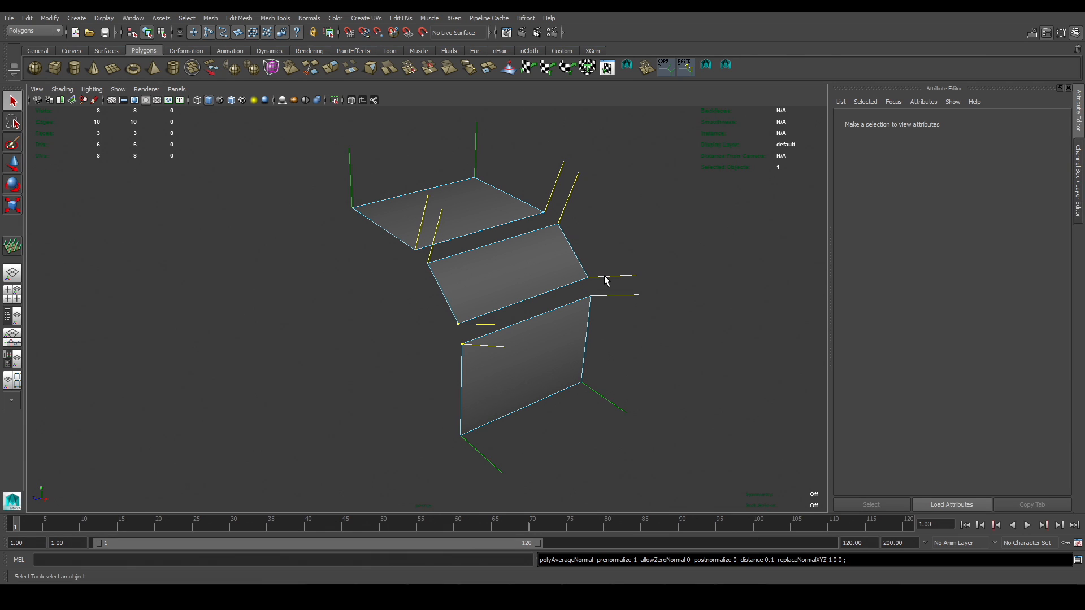
left_click(688, 282)
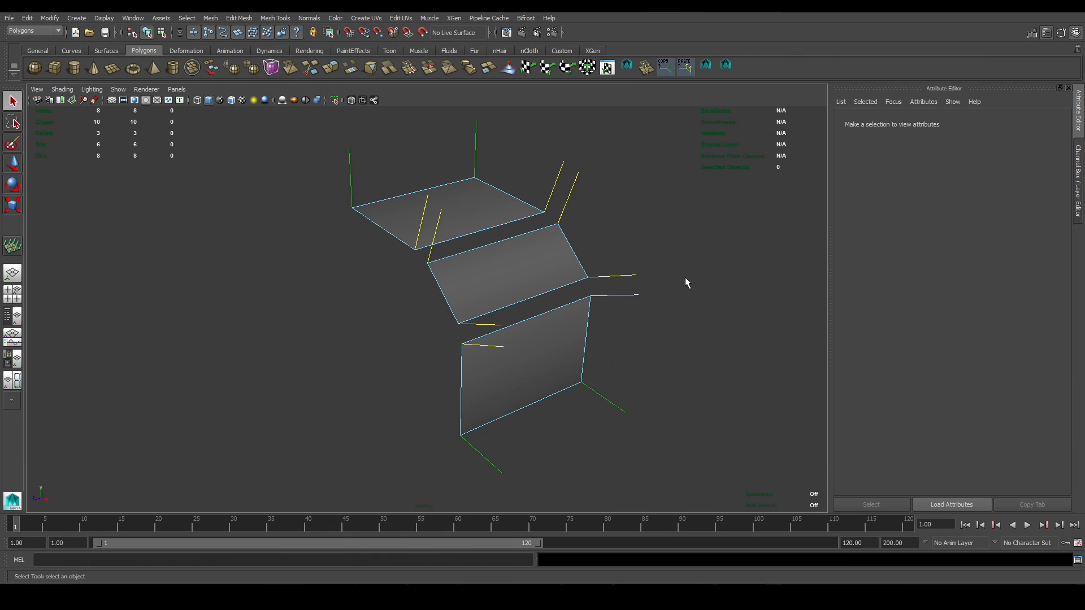
right_click(554, 249)
left_click(587, 232)
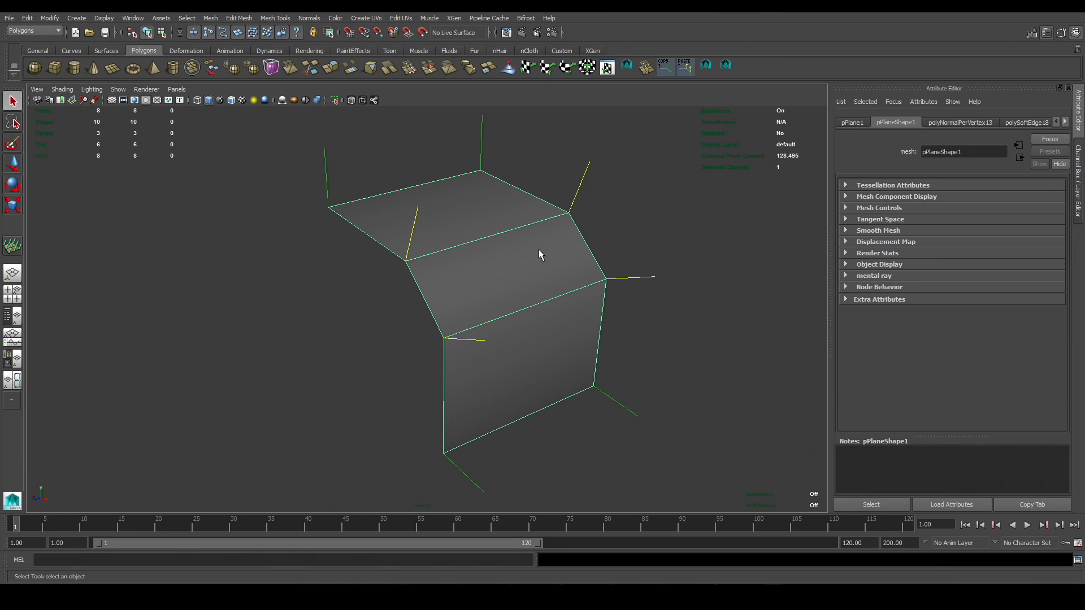
Move the vertex at the right end of the upper bend slightly upward.
right_click(554, 244)
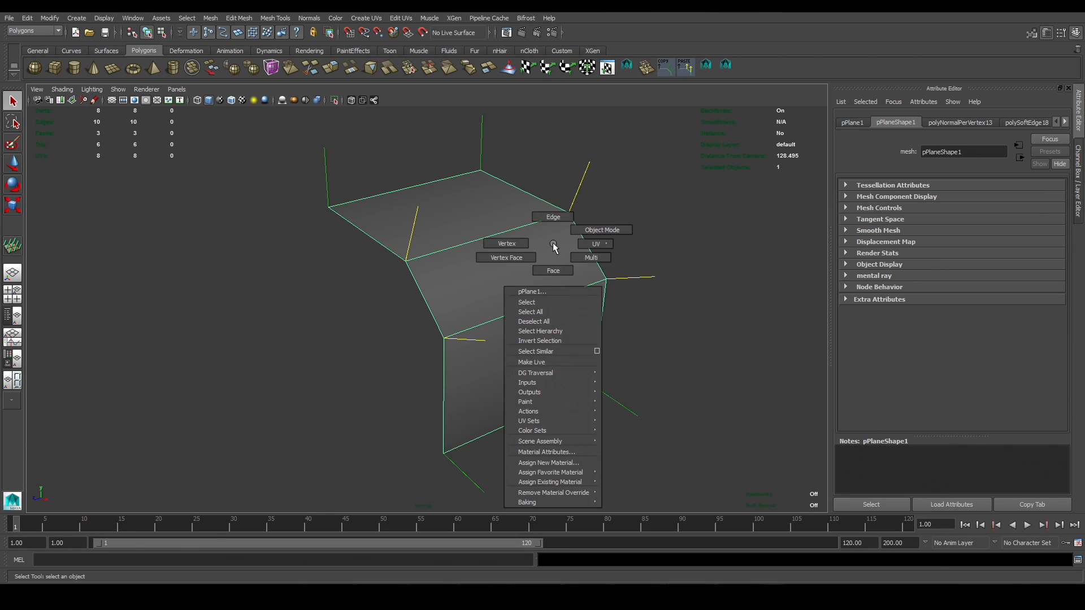
left_click(517, 260)
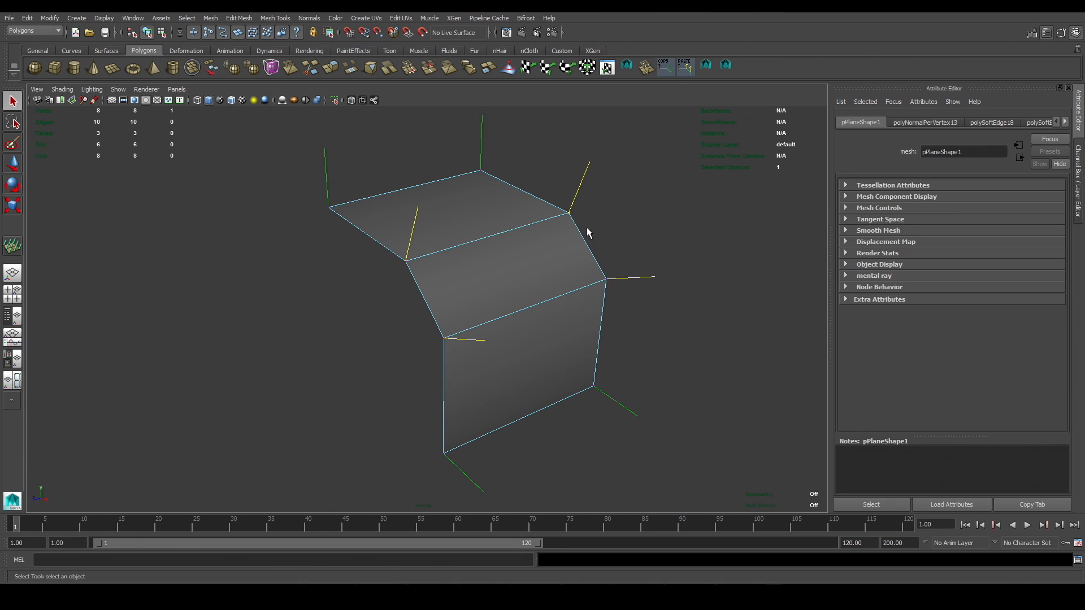
key("w")
left_click(569, 213)
mouse_move(569, 213)
left_mouse_down()
mouse_move(533, 243)
mouse_move(598, 204)
mouse_move(543, 204)
mouse_move(546, 228)
mouse_move(589, 181)
mouse_move(568, 207)
left_mouse_up()
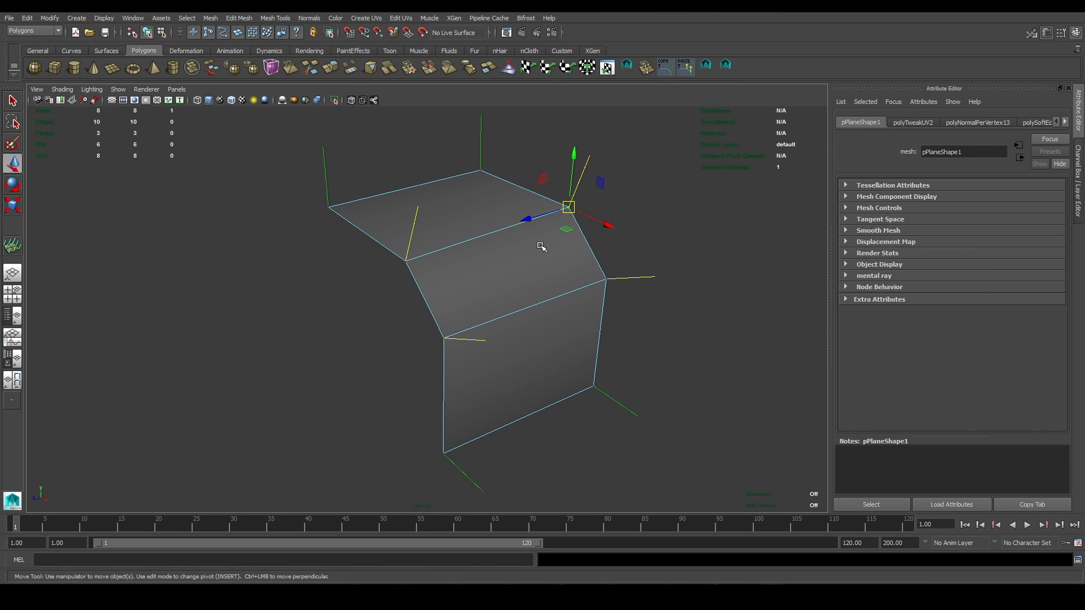
Unlock the normals of the two vertex faces at the right end of the upper bend.
right_click_drag(543, 239, 507, 252)
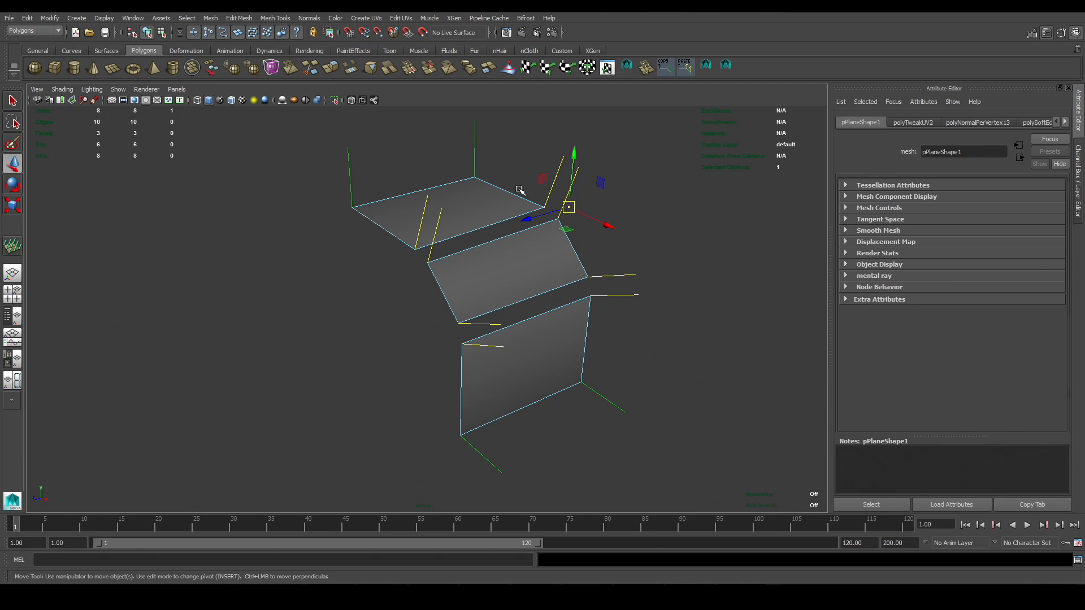
left_click_drag(523, 189, 547, 214)
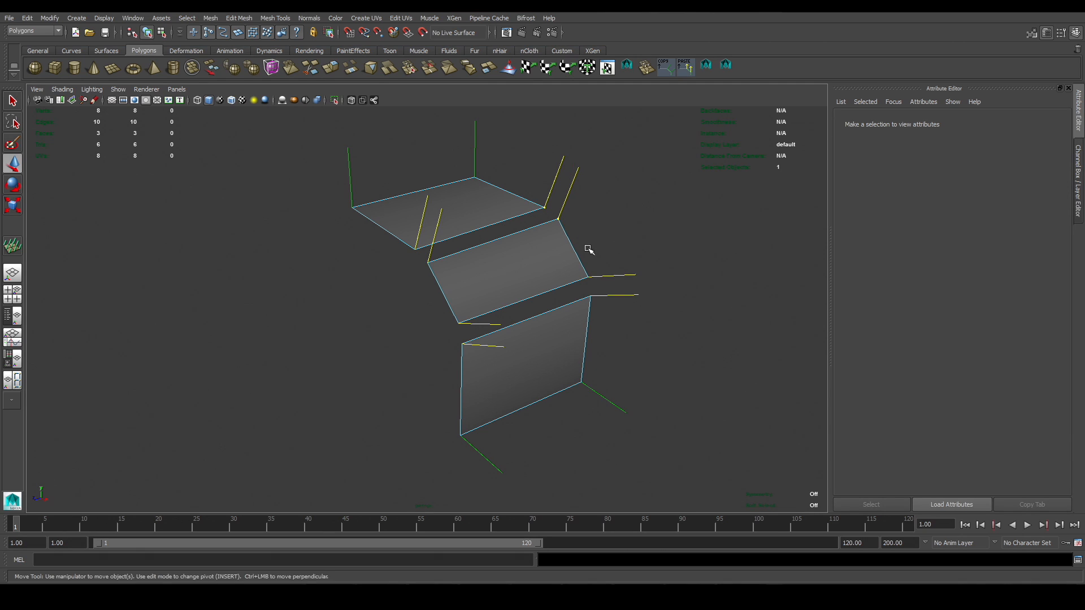
left_click(315, 18)
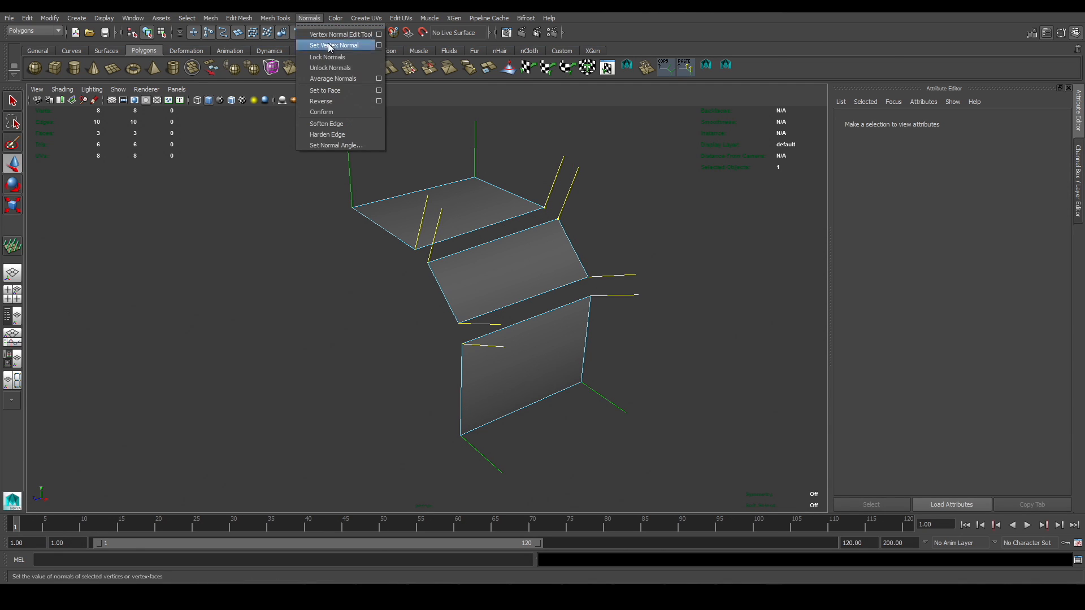
left_click(329, 68)
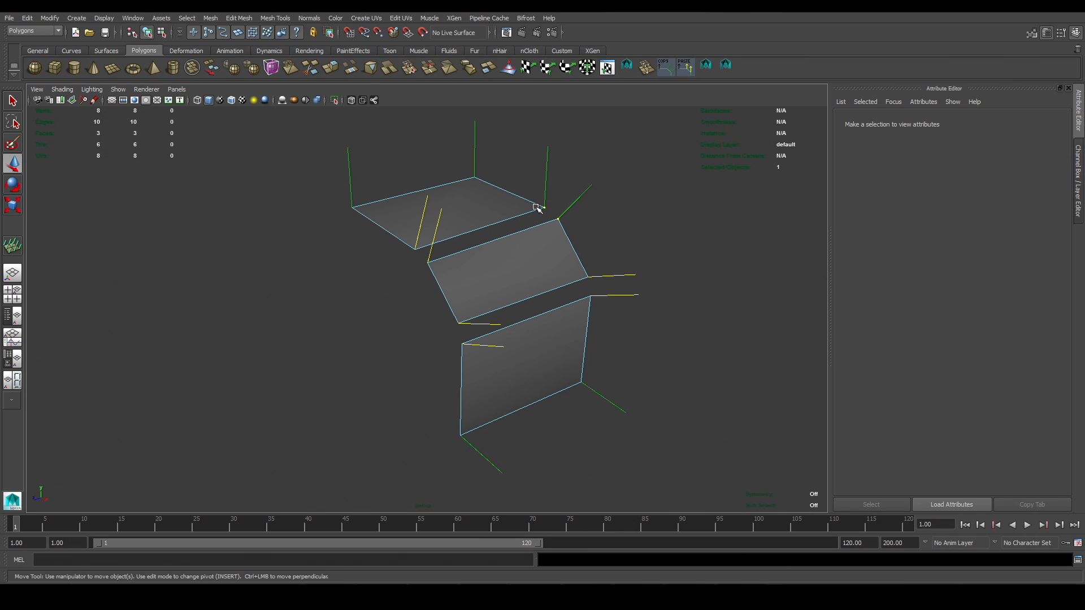
Undo the last action and lock the normals of the two vertex faces at the right end of the upper bend.
key("ctrl+z")
left_click_drag(520, 183, 586, 250)
left_click(309, 18)
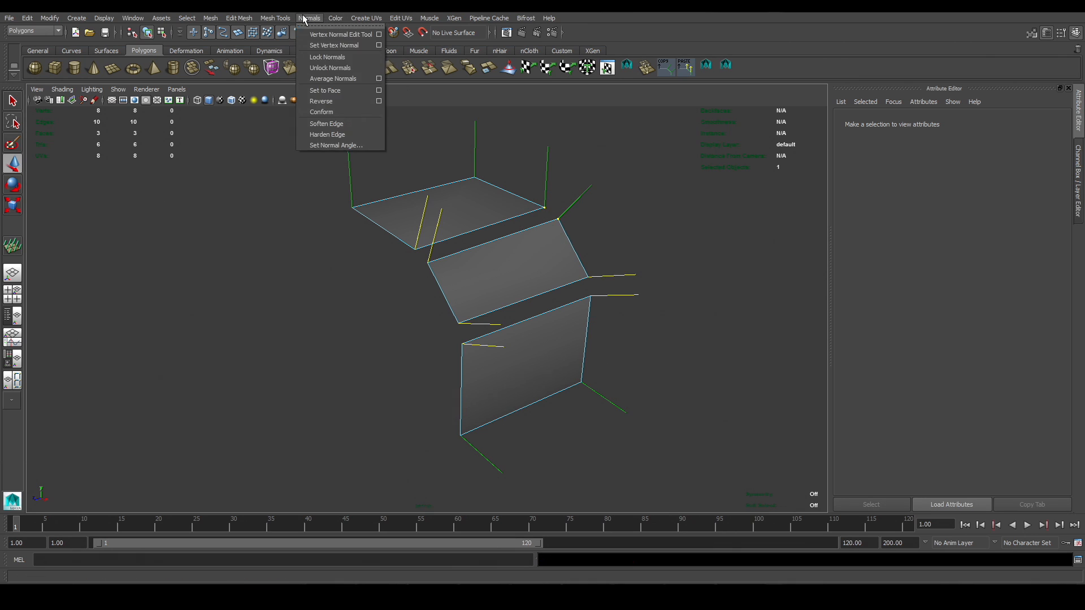
left_click(328, 58)
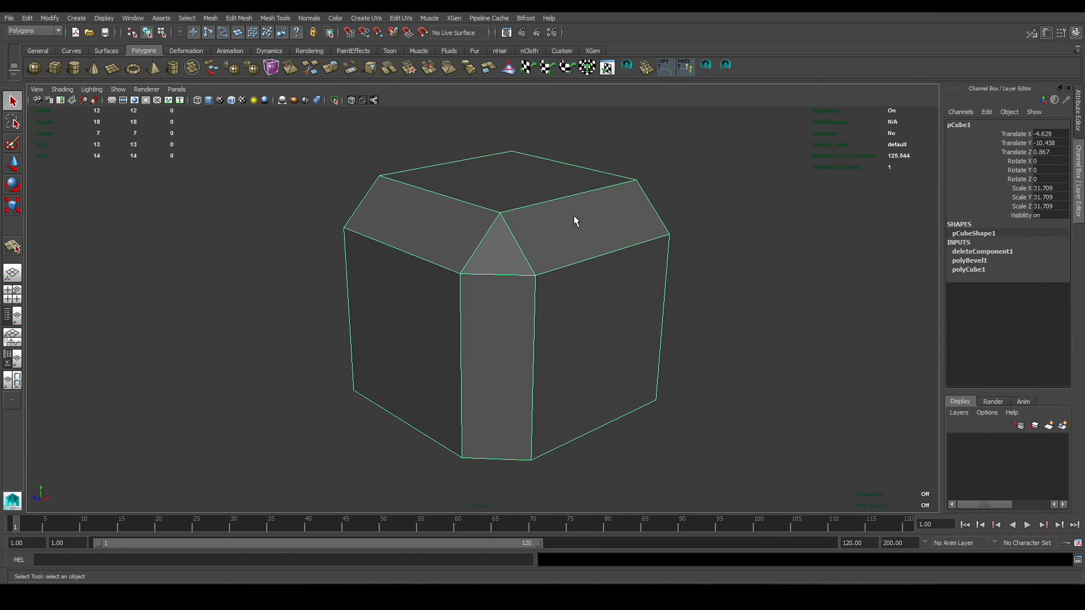
Display the vertex normals on the bevelled cube and switch it to vertex face selection.
left_click(104, 17)
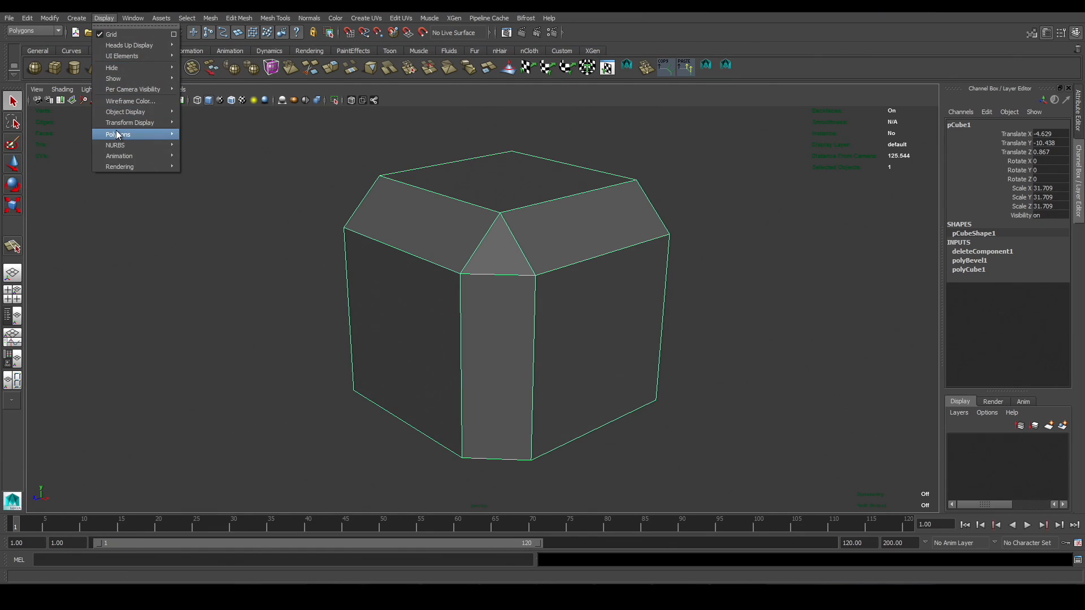
mouse_move(119, 135)
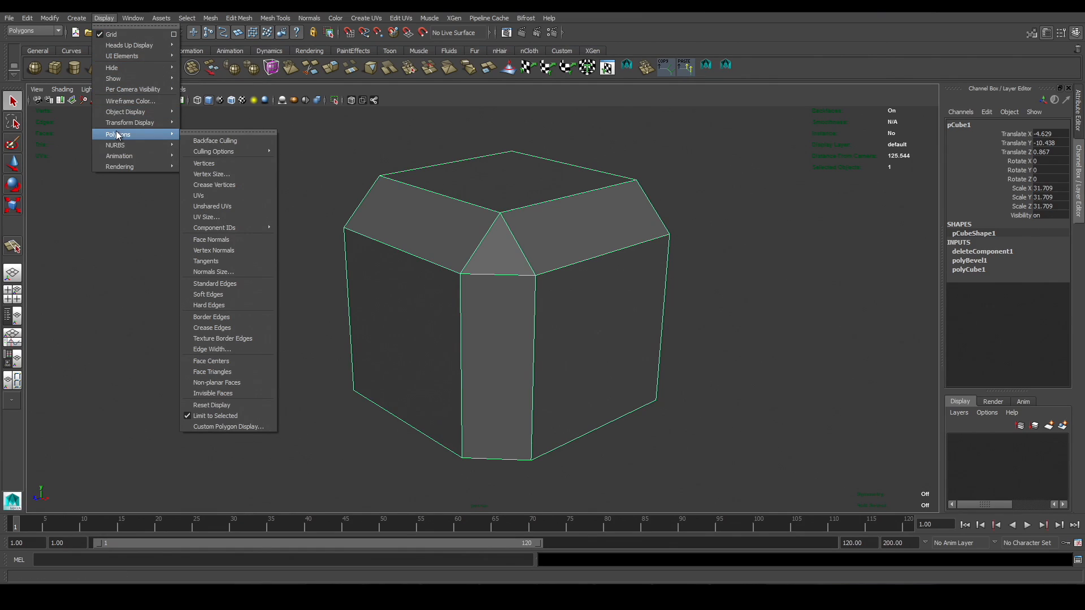
left_click(224, 249)
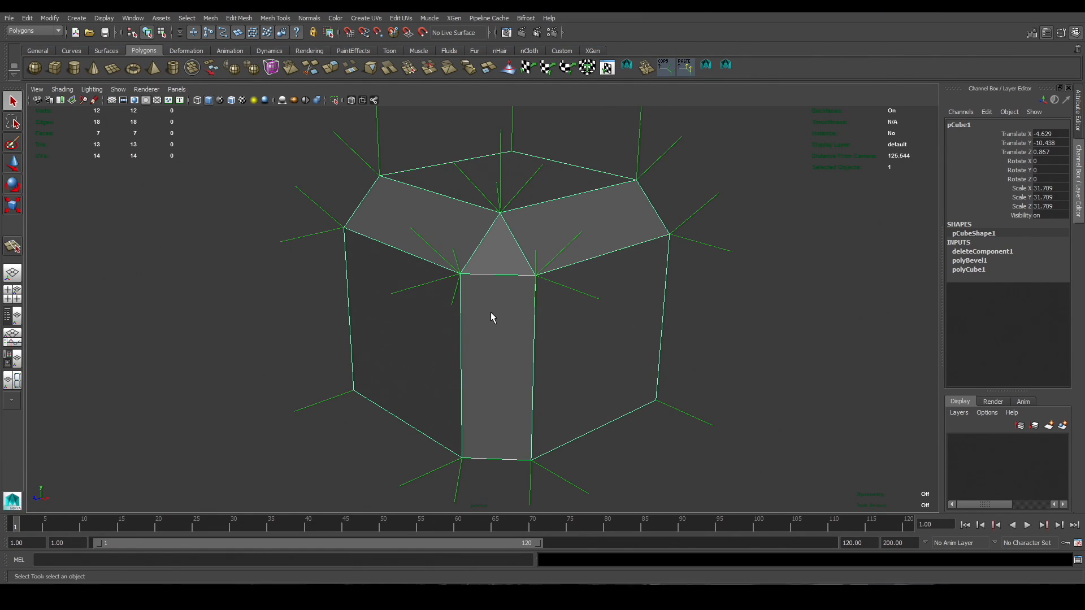
right_click_drag(491, 313, 463, 332)
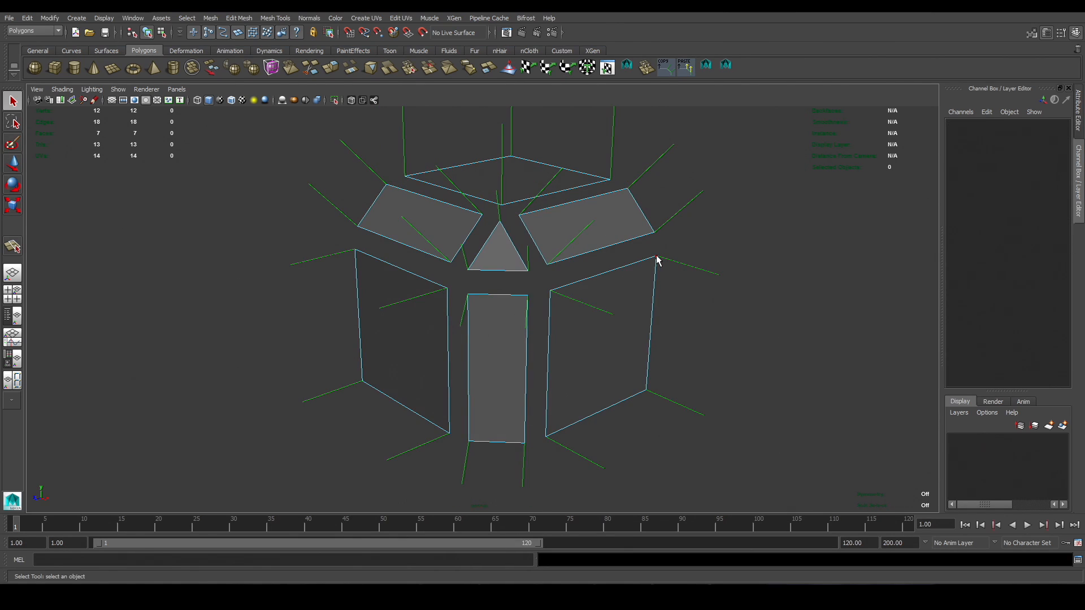
key("ctrl+z")
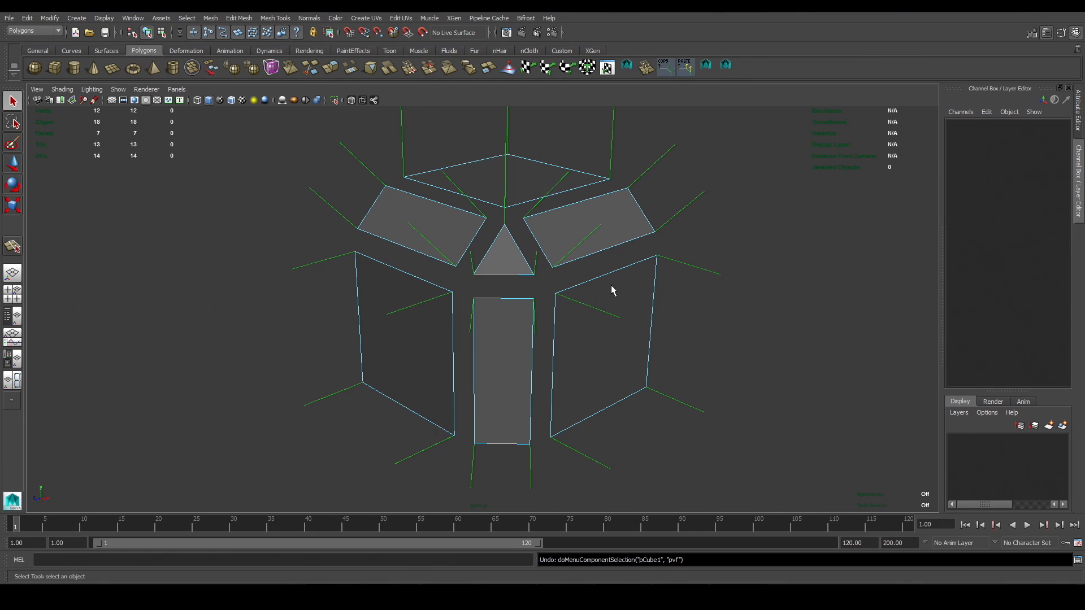
Copy the vertex-face normal from the right side face's upper outer corner and paste it onto the right bevel strip's two lower vertex faces.
left_click(656, 255)
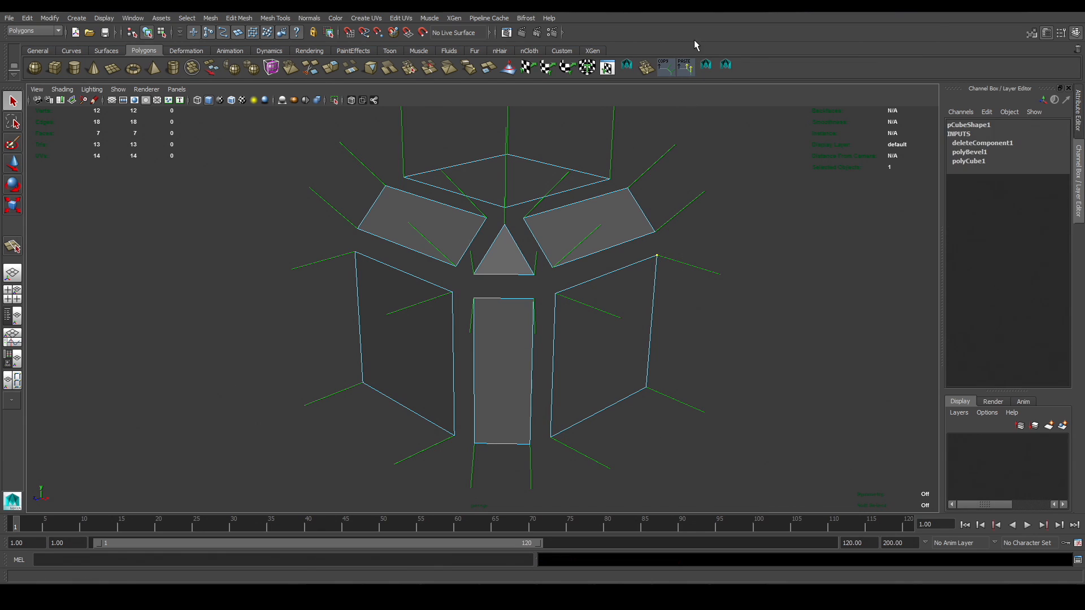
left_click(705, 67)
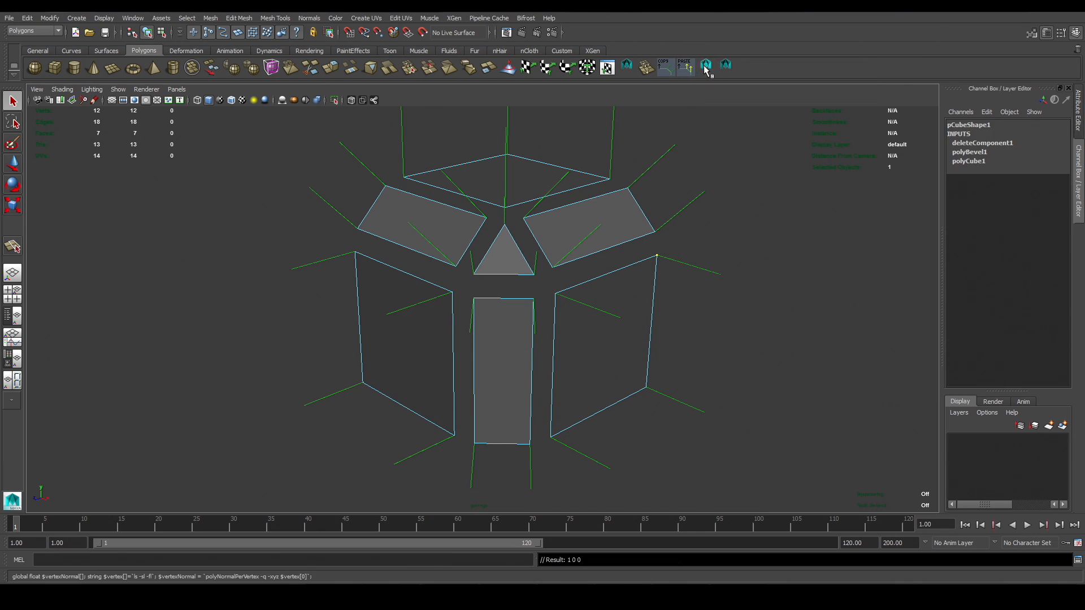
left_click(654, 232)
left_click(552, 268, "shift")
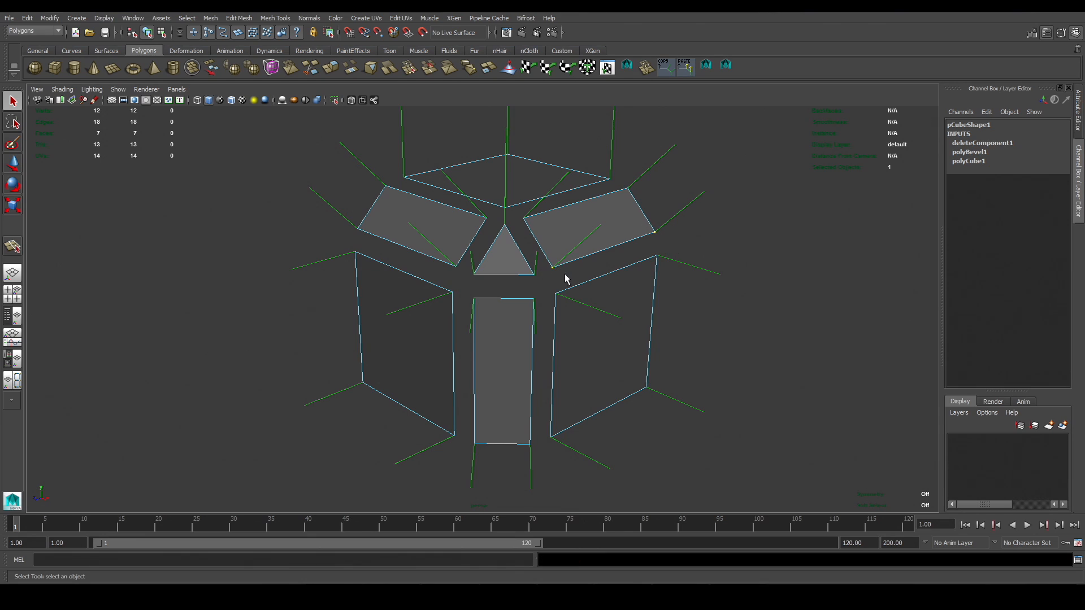
left_click(725, 66)
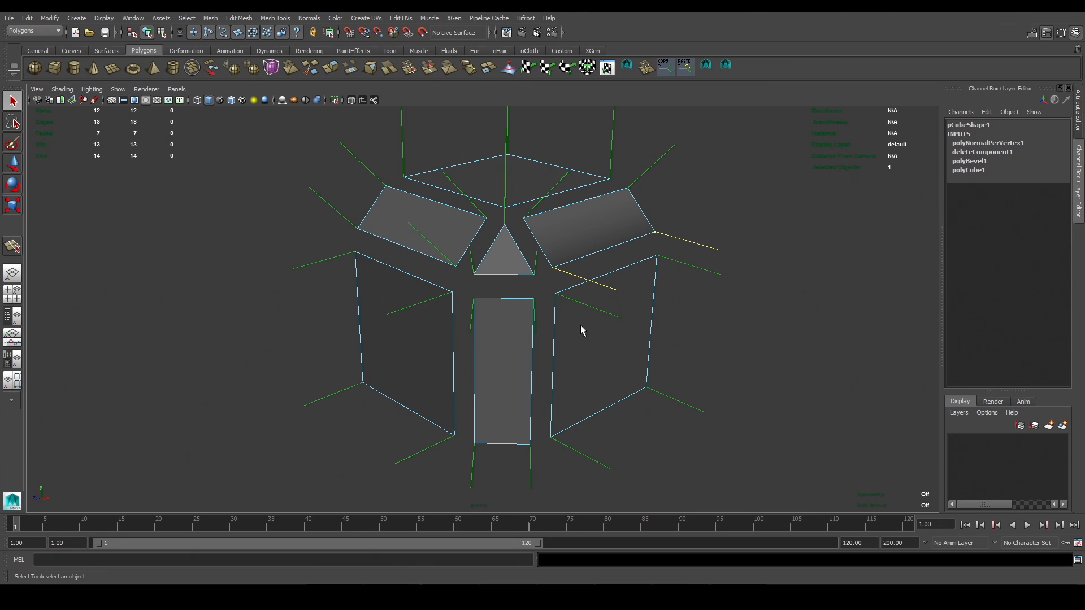
Paste the copied normal onto the two right-hand vertex faces of the vertical bevel strip, and return to Object Mode.
left_click(500, 330)
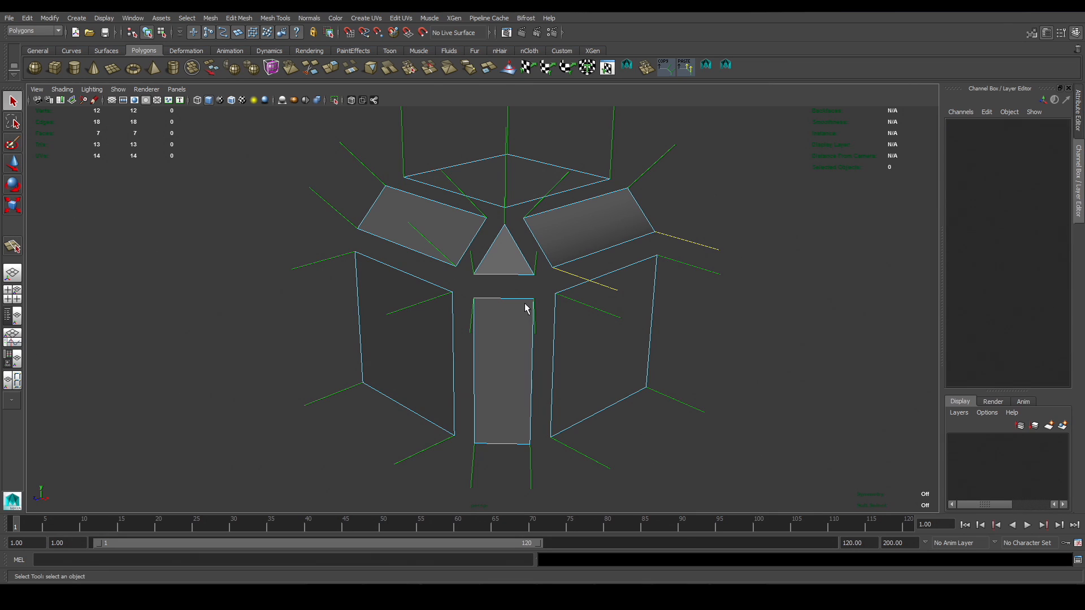
left_click_drag(521, 292, 545, 315)
left_click_drag(521, 431, 542, 460, "shift")
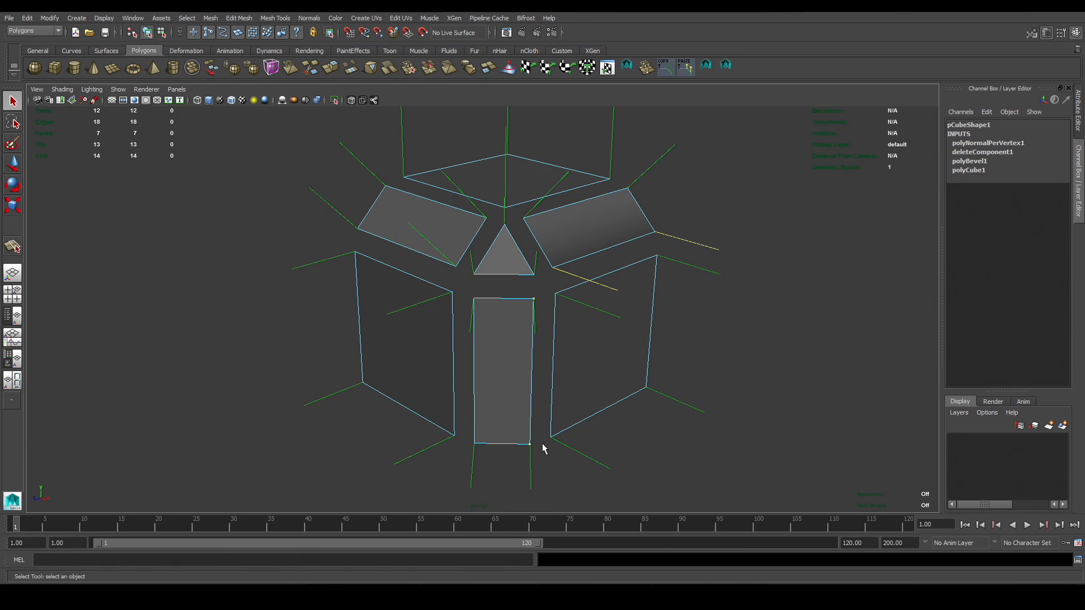
left_click(706, 64)
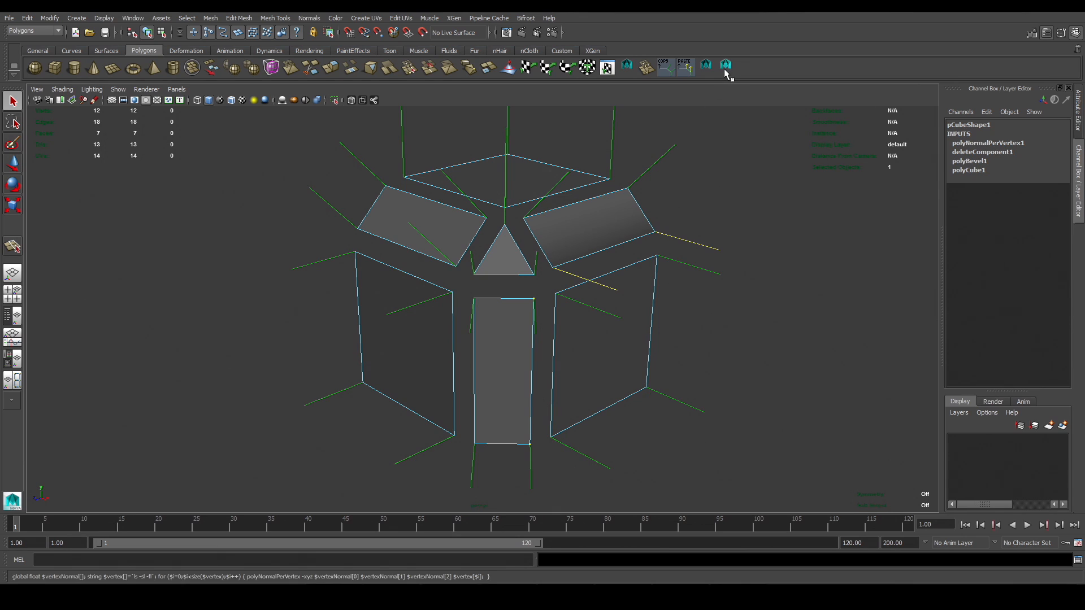
left_click(748, 344)
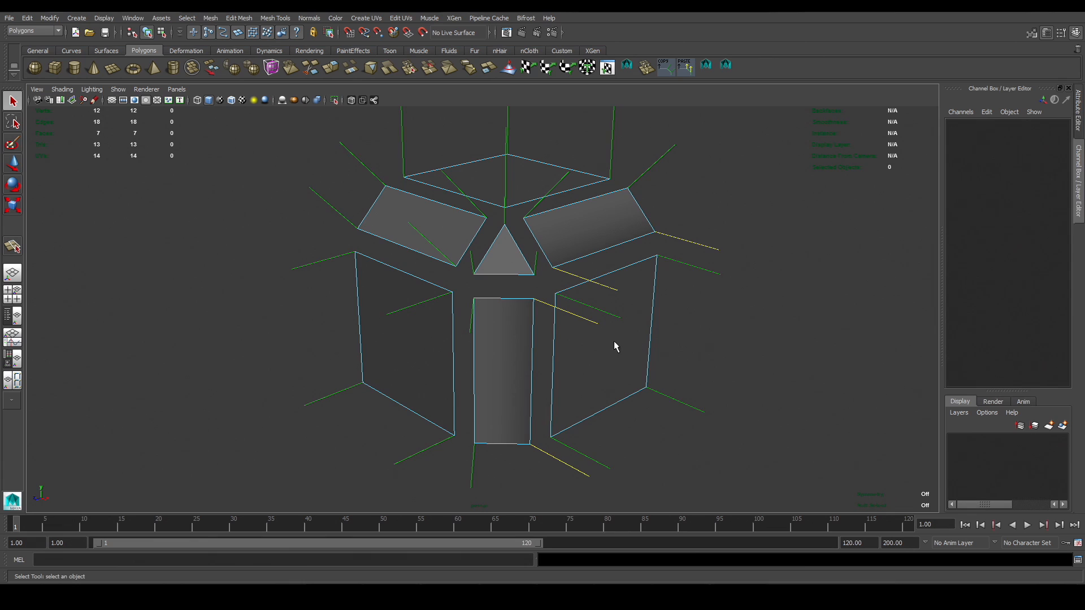
right_click_drag(609, 341, 650, 328)
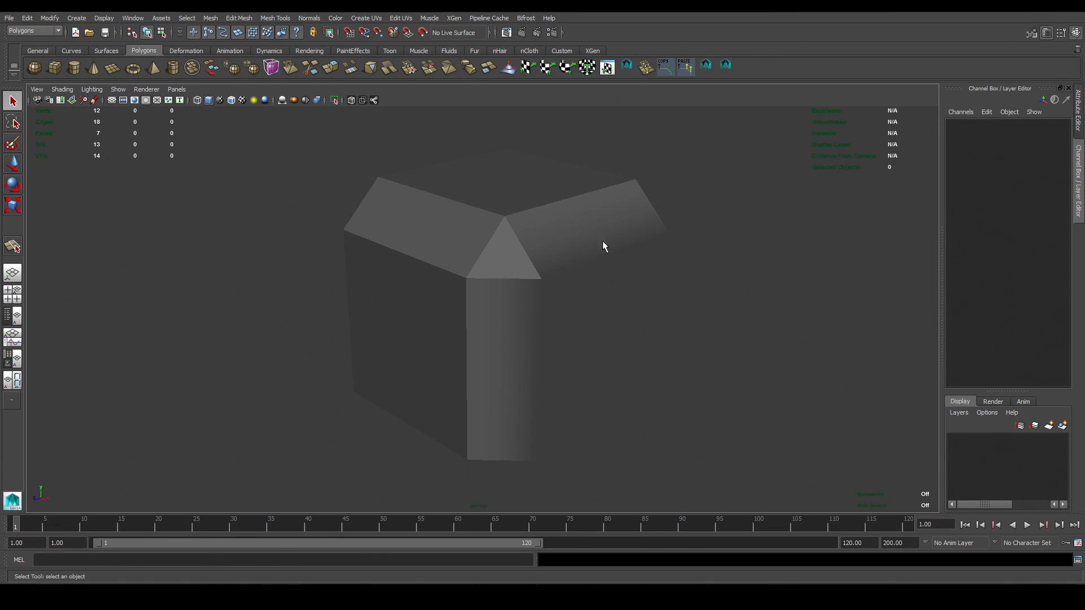
Reveal the hidden partial sphere beside the cube and select it to show its wireframe.
right_click_drag(581, 334, 531, 356)
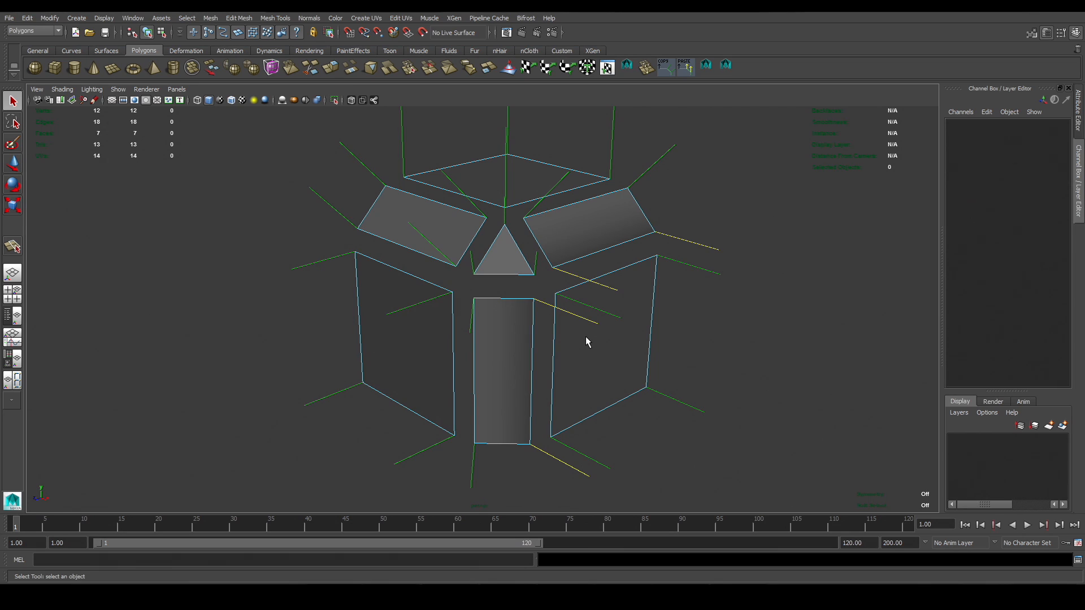
key("ctrl+shift+h")
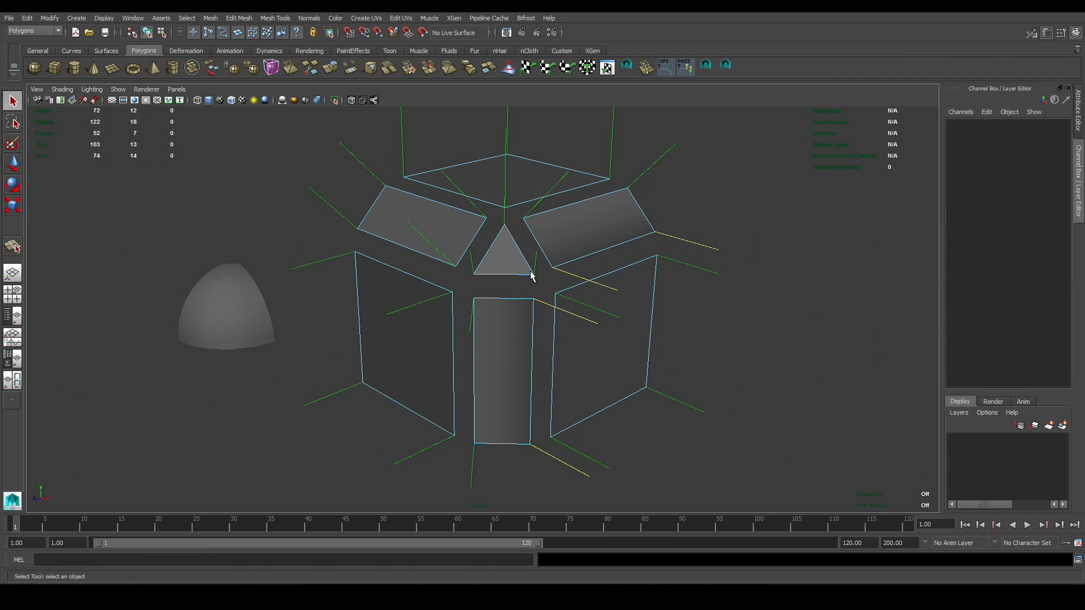
left_click(240, 291)
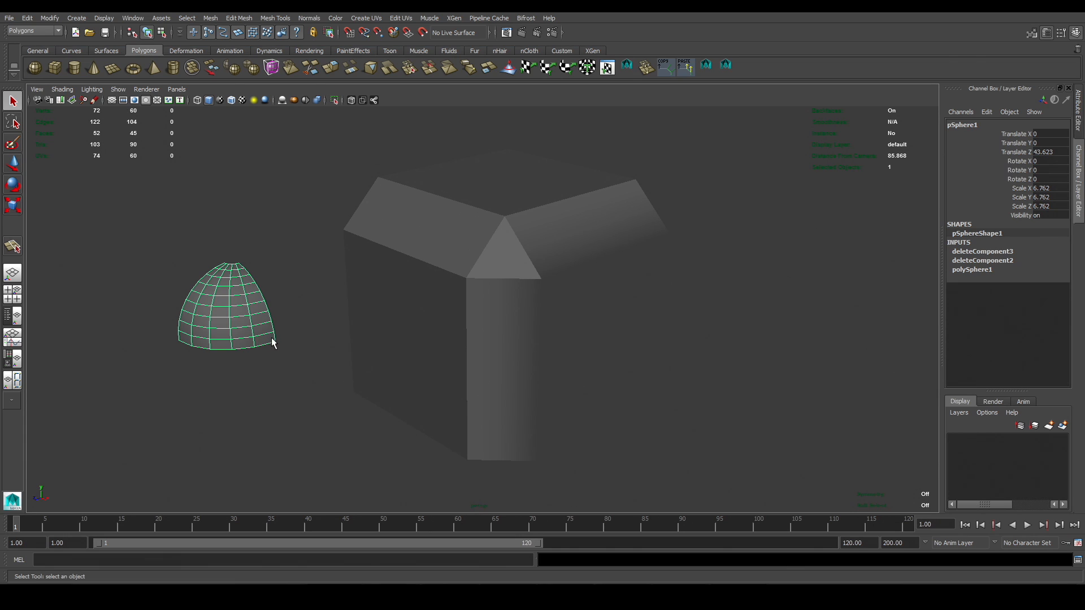
Paste the copied normal onto the corner triangle's lower-right vertex face, return to Object Mode and hide the partial sphere again.
right_click_drag(509, 259, 483, 274)
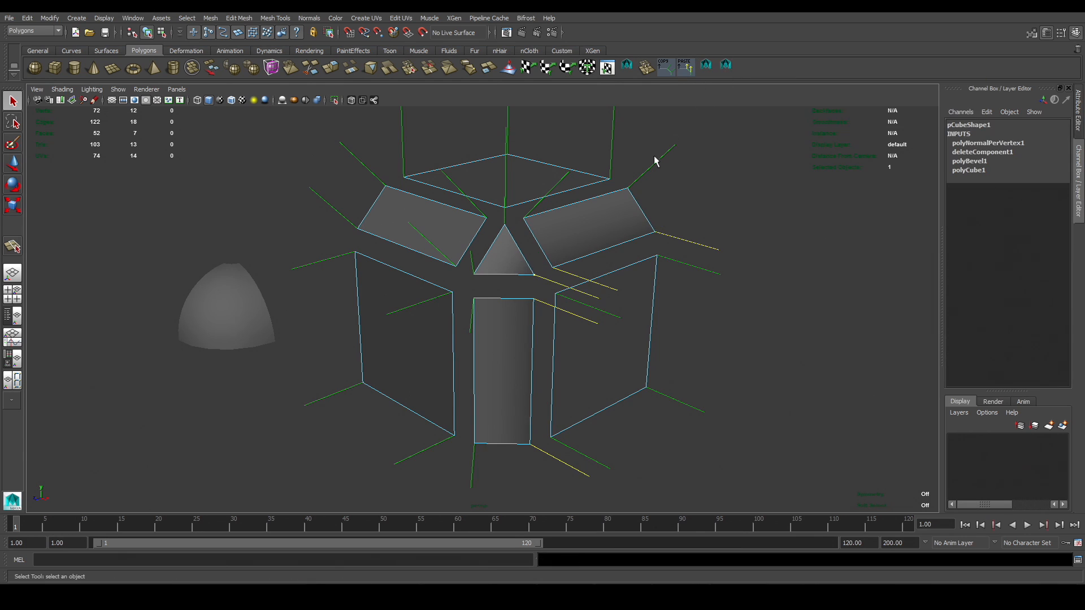
right_click_drag(561, 242, 664, 214)
left_click(697, 201)
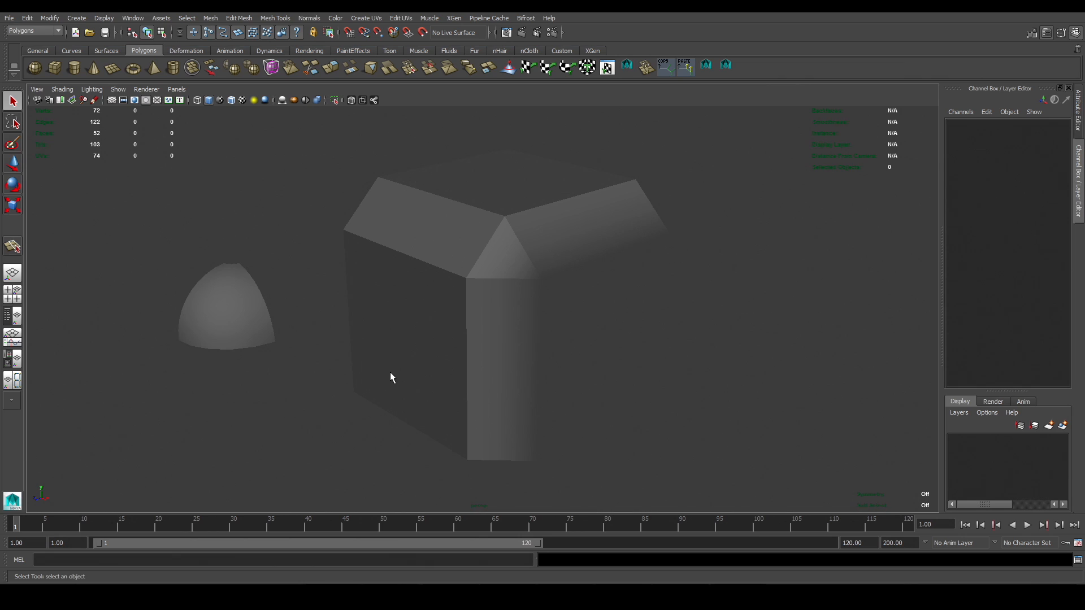
key("ctrl+z")
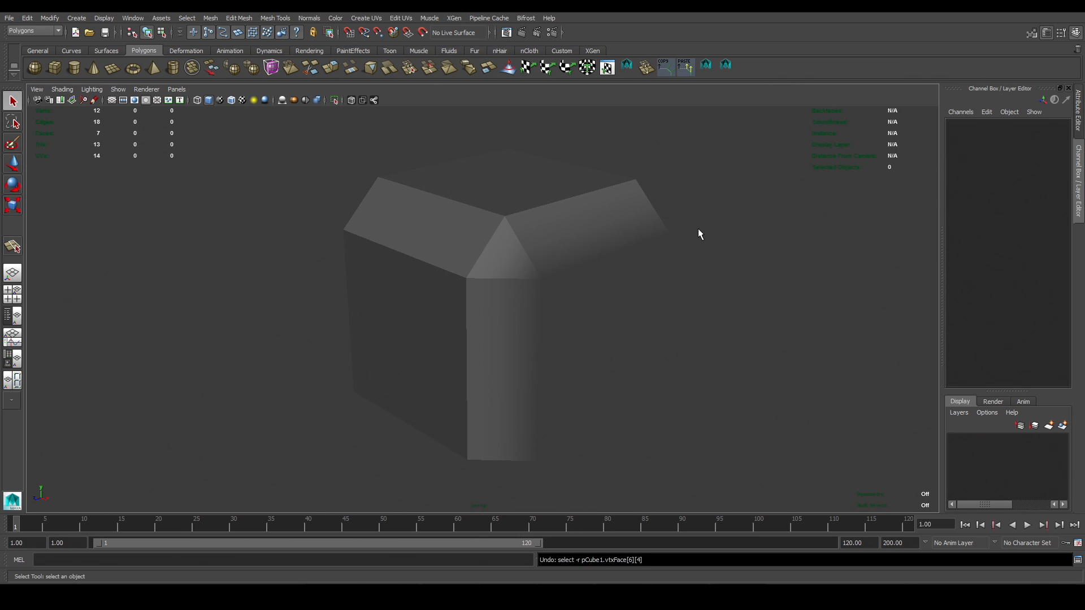
Average the normals of the corner triangle's top vertex face and the adjoining vertex face of the right bevel strip.
left_click(504, 249)
right_click_drag(501, 257, 465, 273)
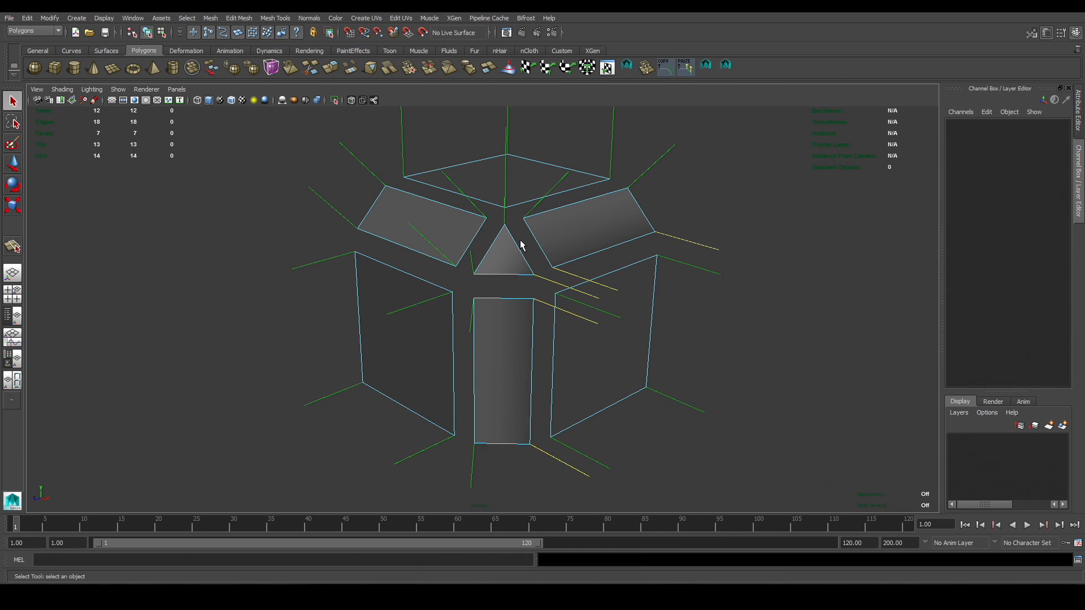
mouse_move(527, 230)
left_mouse_down("alt")
mouse_move(511, 233)
mouse_move(514, 244)
left_mouse_up("alt")
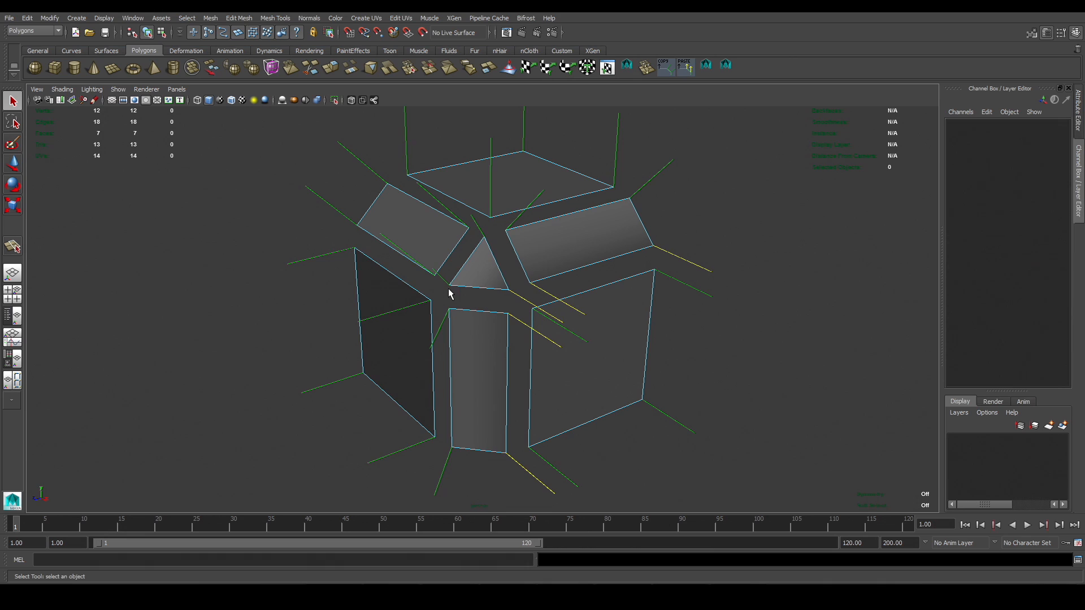
left_click(512, 243)
left_click_drag(510, 245, 474, 260, "alt")
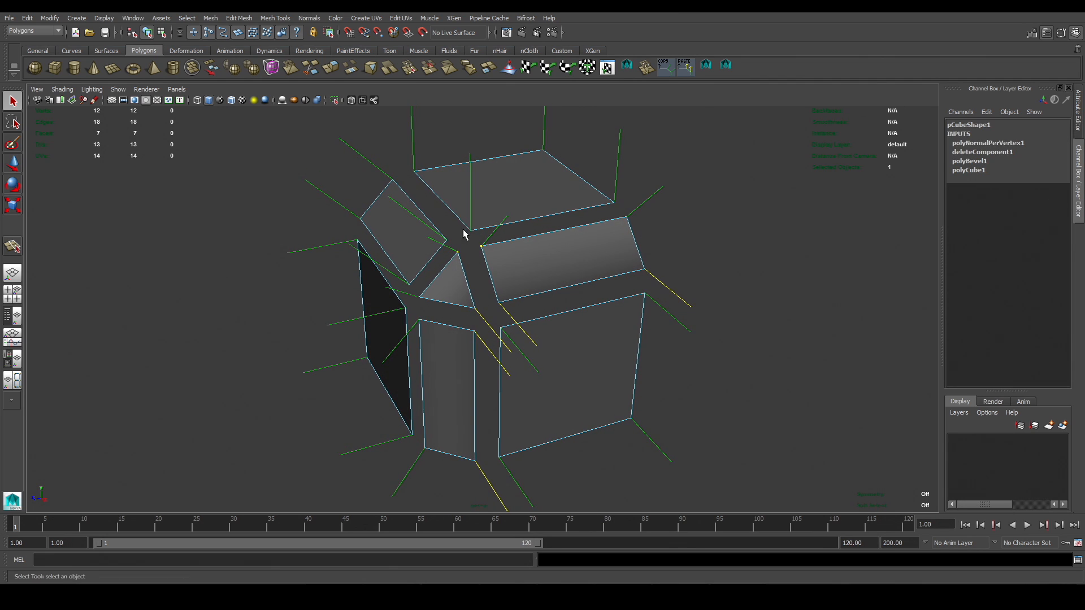
left_click_drag(477, 262, 490, 244, "alt")
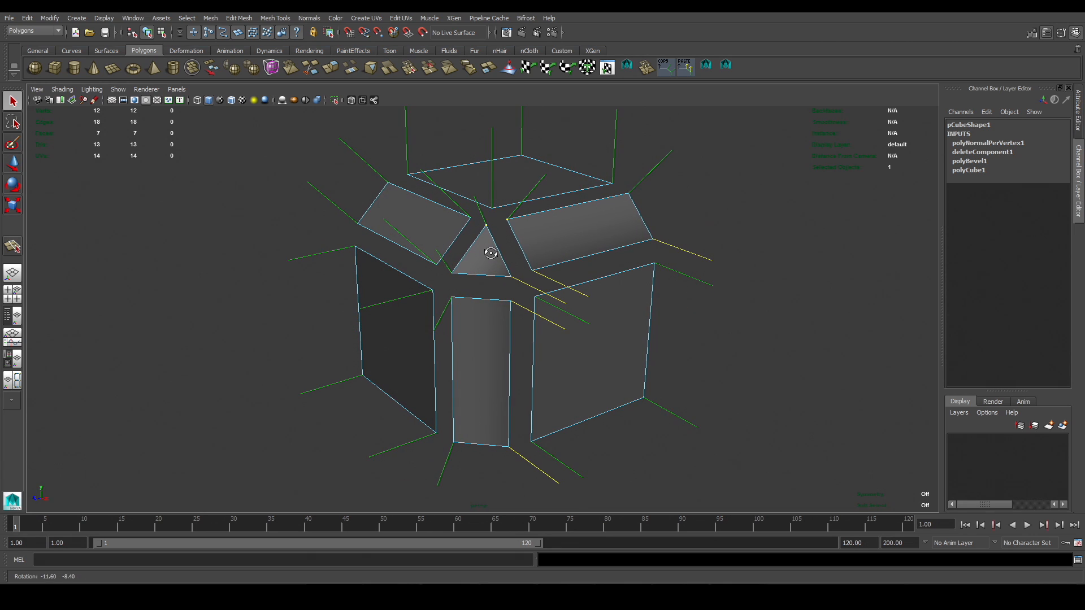
left_click(306, 19)
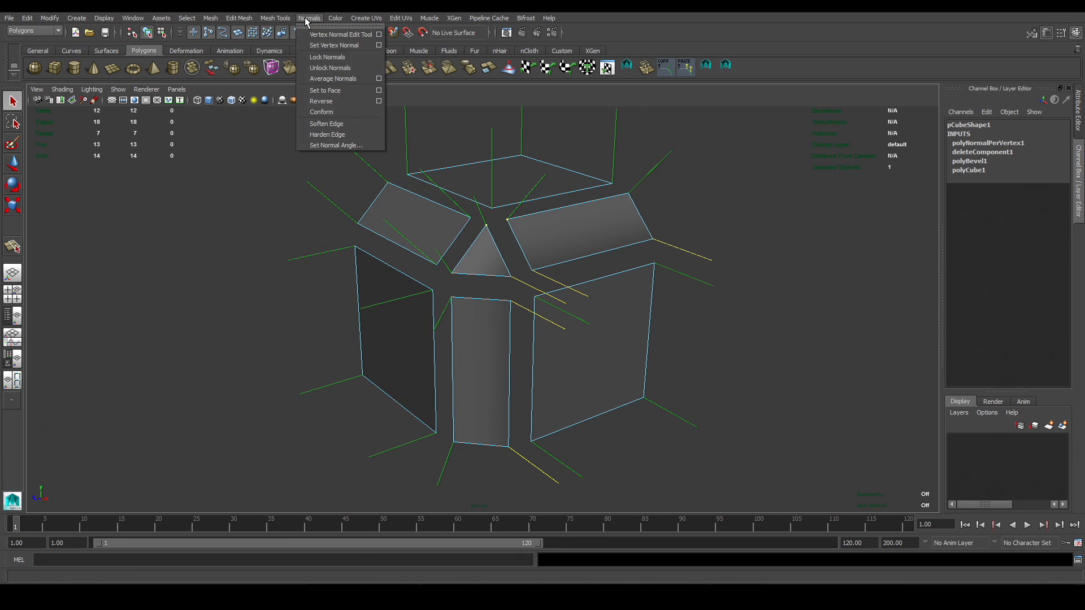
left_click(334, 79)
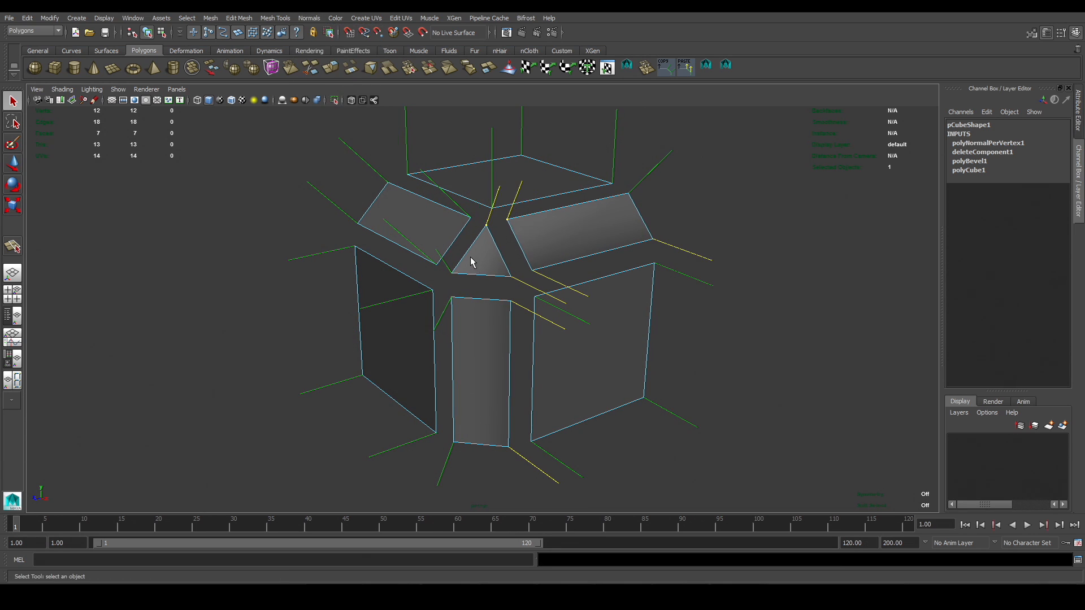
Average the normals of the corner triangle's lower-left vertex face and the adjoining vertex face of the vertical bevel strip.
left_click_drag(445, 267, 388, 281)
left_click(310, 18)
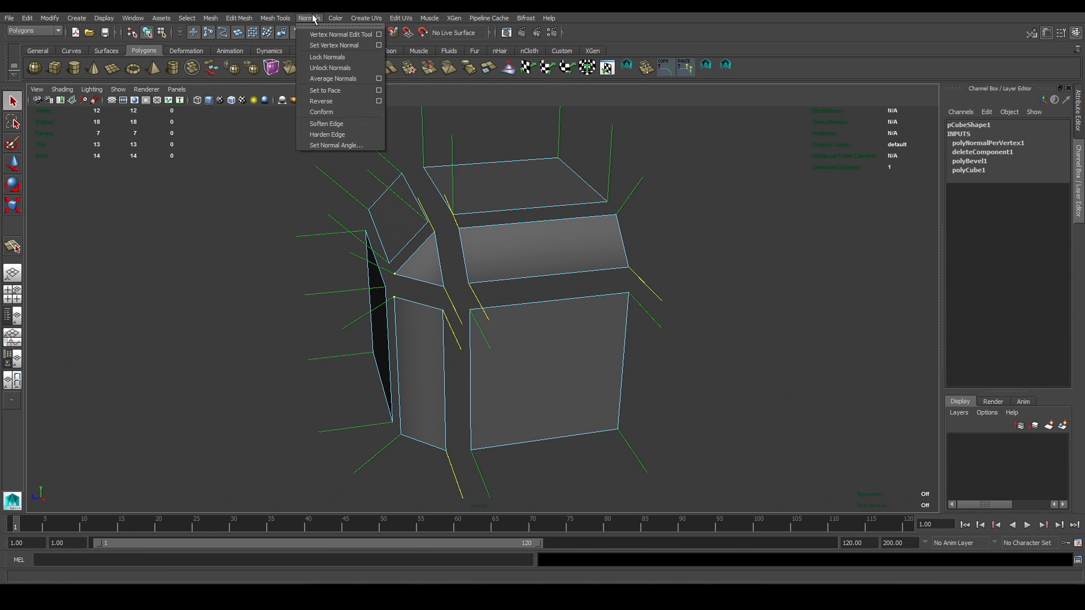
left_click(333, 79)
Return to Object Mode and examine the shading of the cube's bevelled corner from several angles.
left_click_drag(501, 273, 528, 271, "alt")
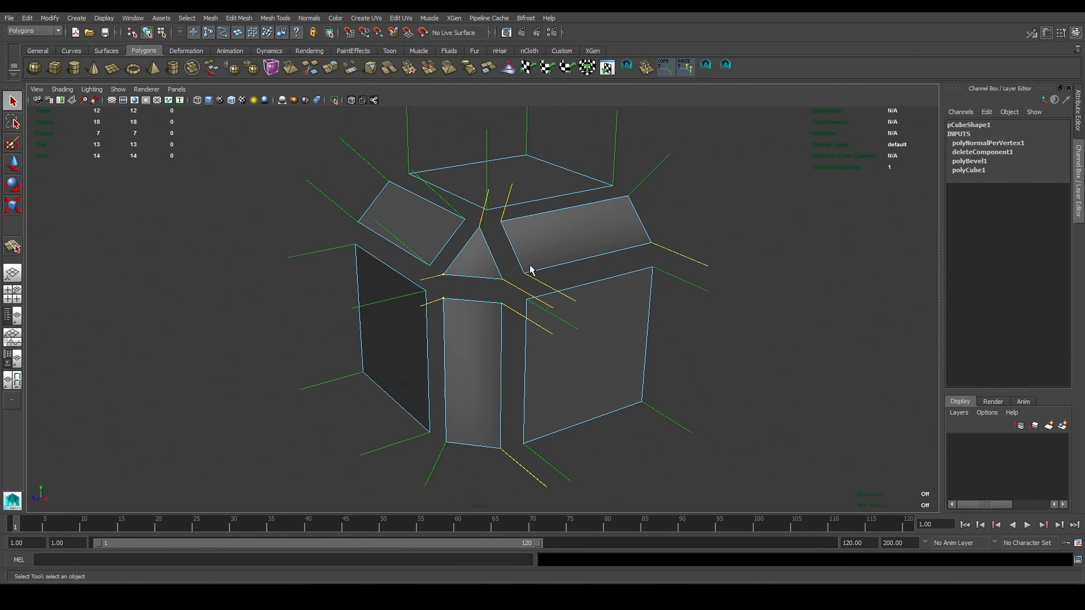
right_click(574, 252)
left_click(623, 237)
left_click(683, 221)
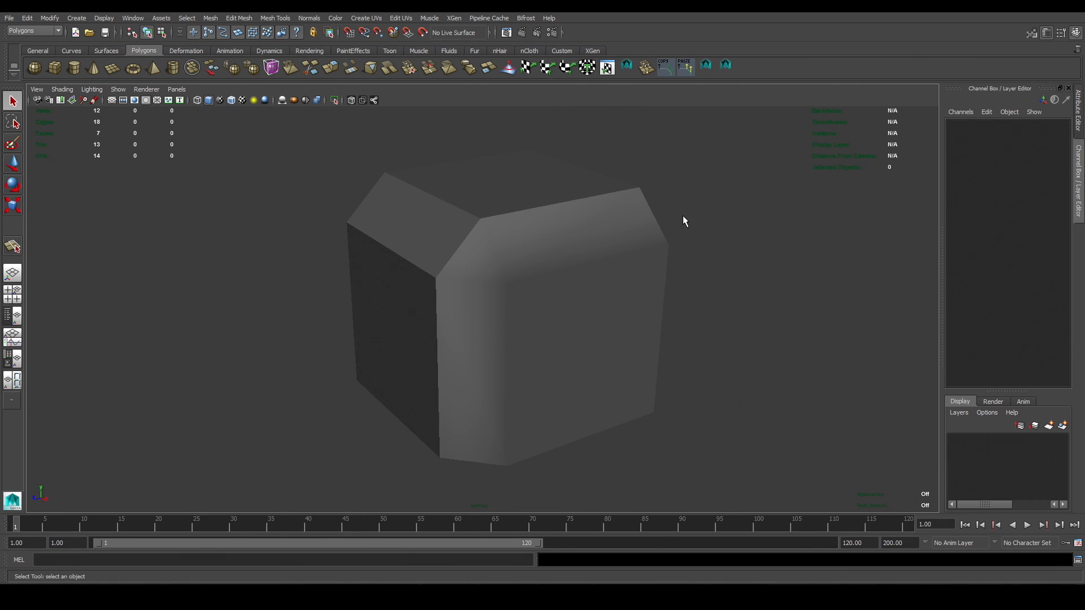
left_click_drag(682, 221, 707, 215, "alt")
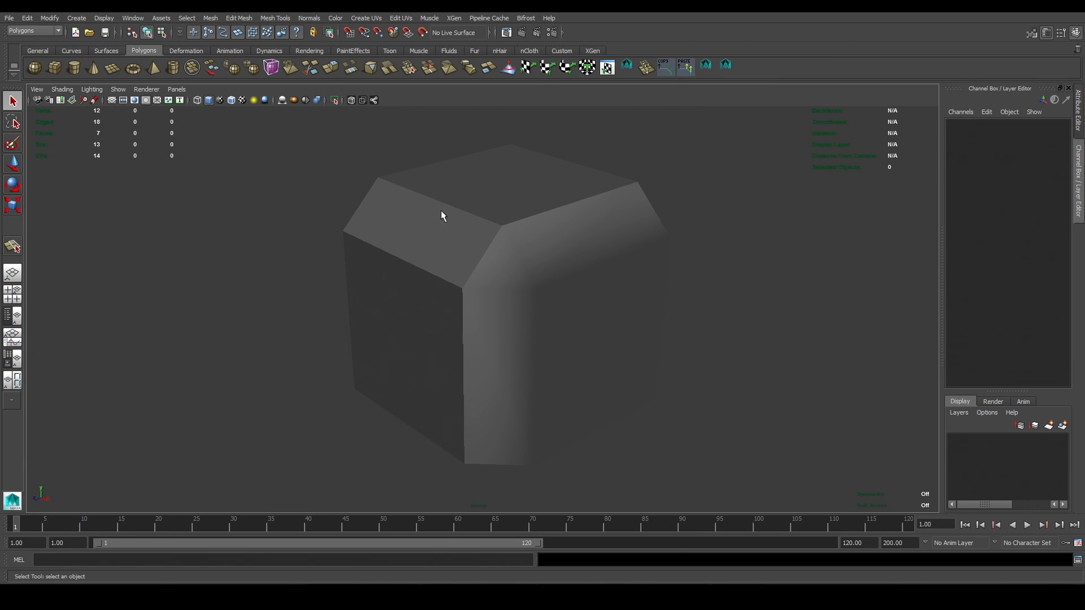
left_click_drag(716, 224, 717, 202, "alt")
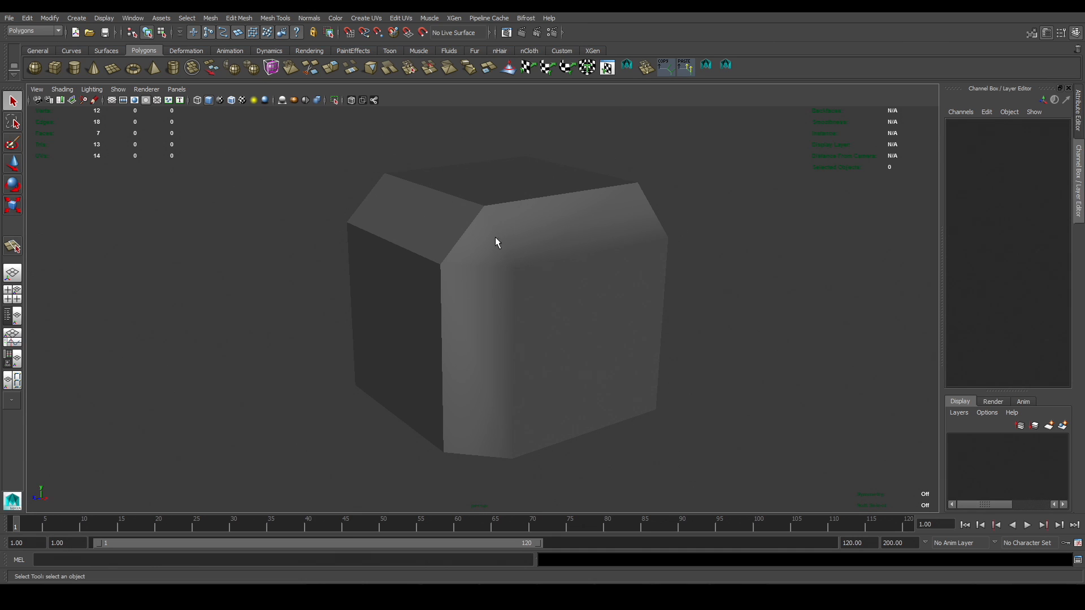
left_click_drag(573, 225, 651, 199, "alt")
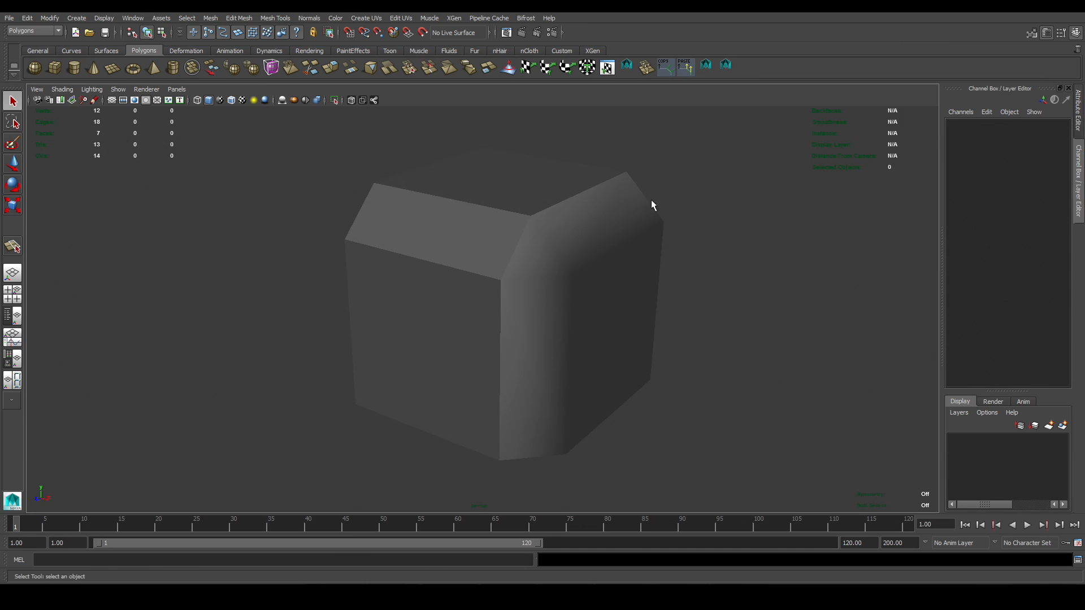
left_click_drag(557, 438, 593, 337, "alt")
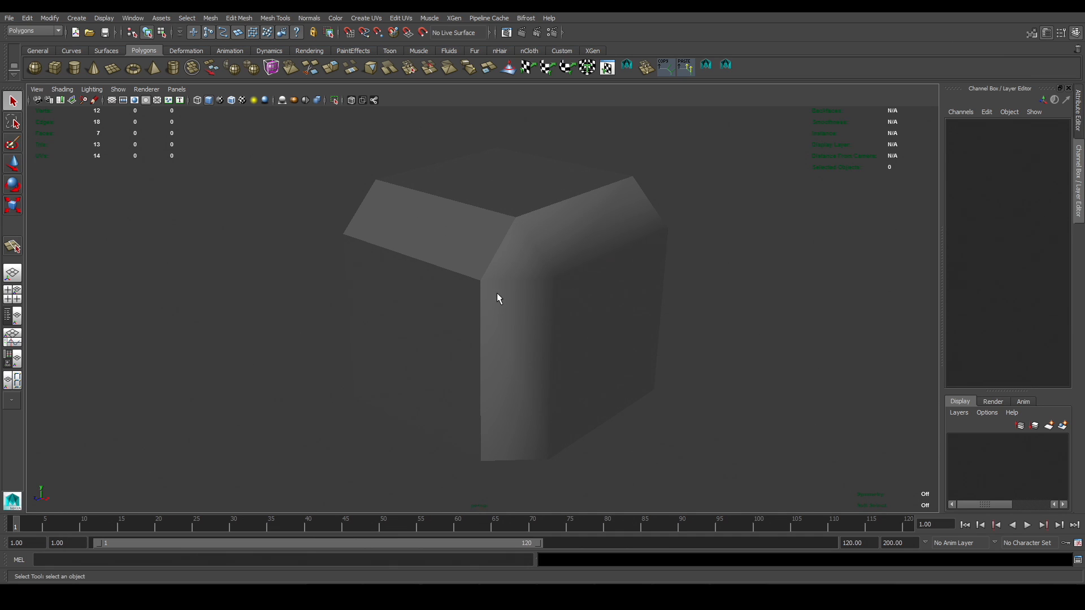
In vertex-face mode, copy the left face's upper-left vertex-face normal and paste it onto the left bevel strip's two lower vertex faces.
left_click(518, 254)
right_click(527, 261)
right_click_drag(527, 264, 493, 271)
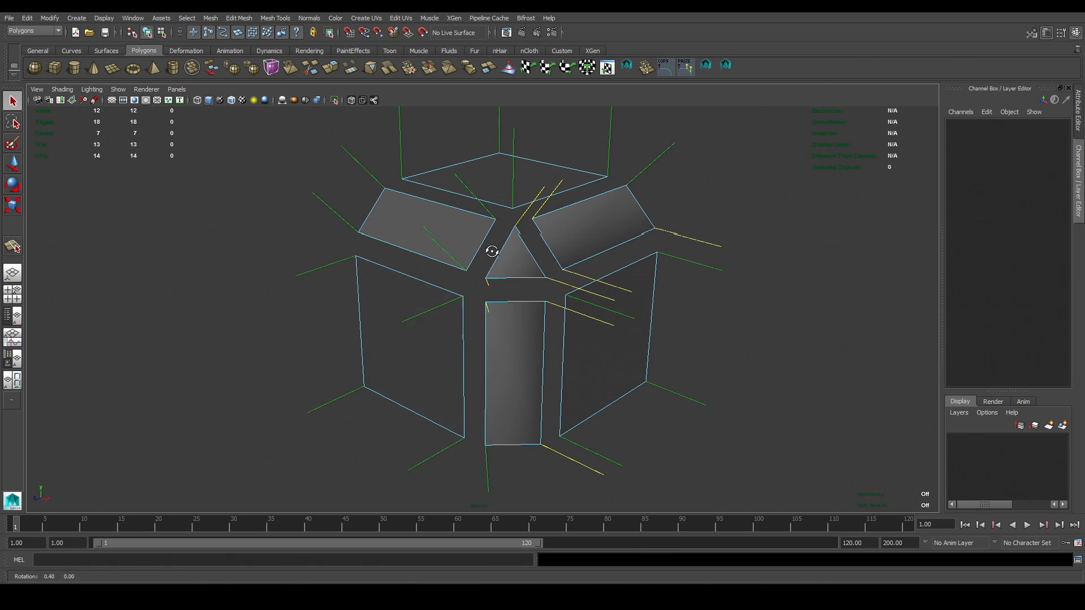
middle_click_drag(484, 256, 503, 264, "alt")
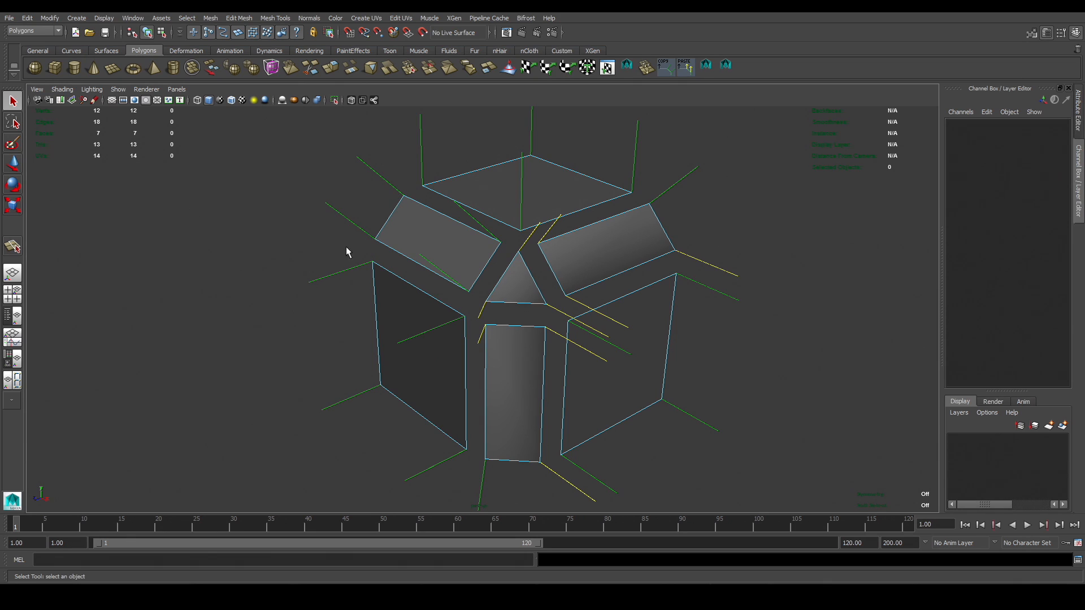
left_click_drag(361, 254, 389, 284)
left_click(702, 68)
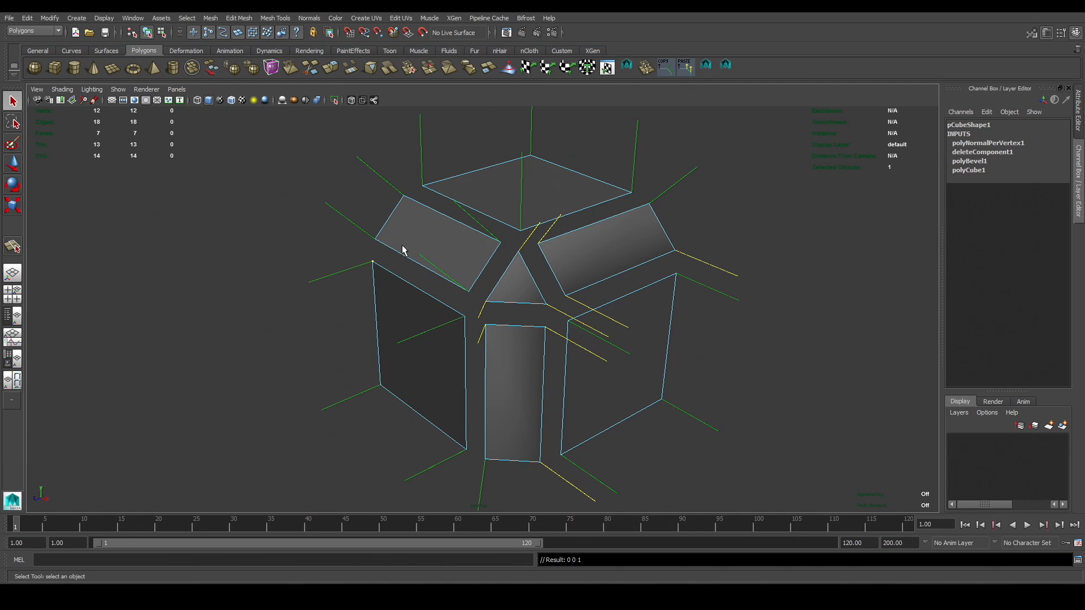
left_click(373, 235)
left_click(469, 291, "shift")
left_click(725, 66)
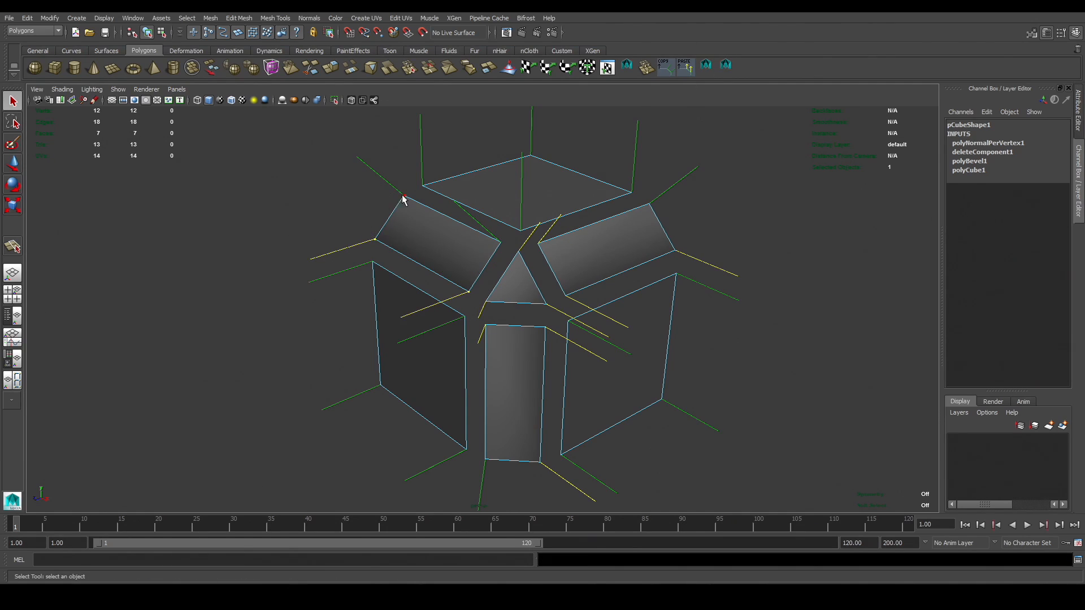
Copy the top face's normal onto the left bevel strip's two upper vertex faces, and return to Object Mode to check the shading.
left_click(425, 183)
left_click(706, 65)
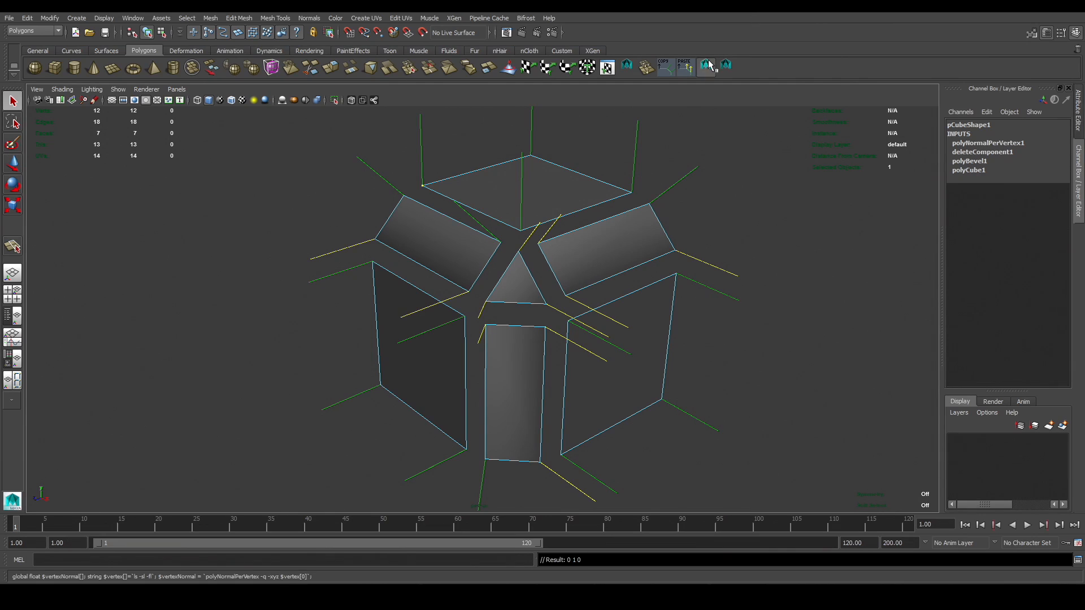
left_click(403, 195)
left_click(501, 242, "shift")
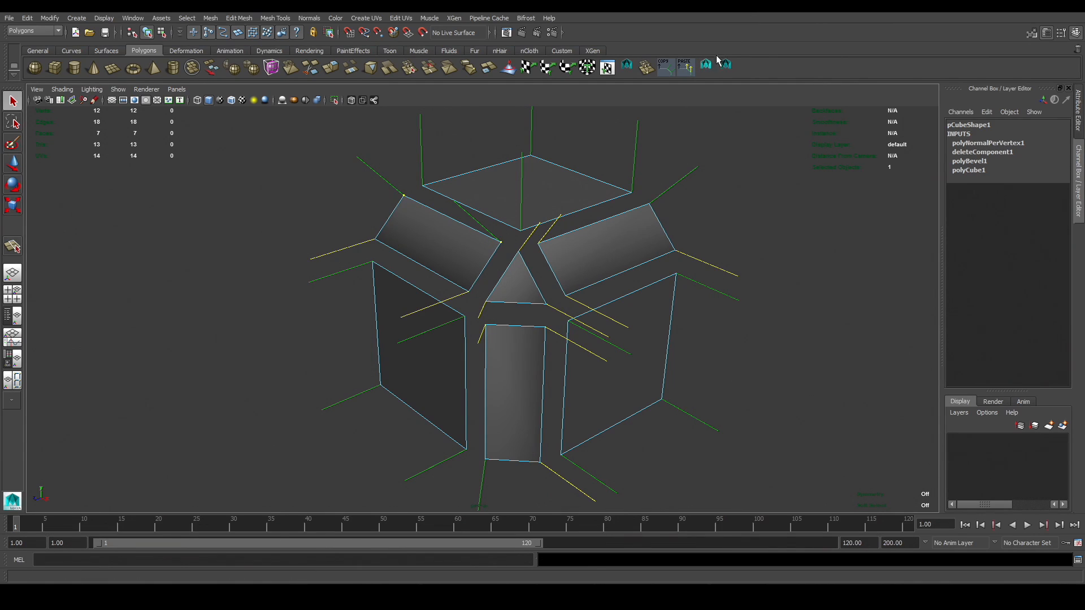
left_click(726, 66)
left_click_drag(751, 195, 789, 186, "alt")
right_click_drag(634, 234, 733, 182)
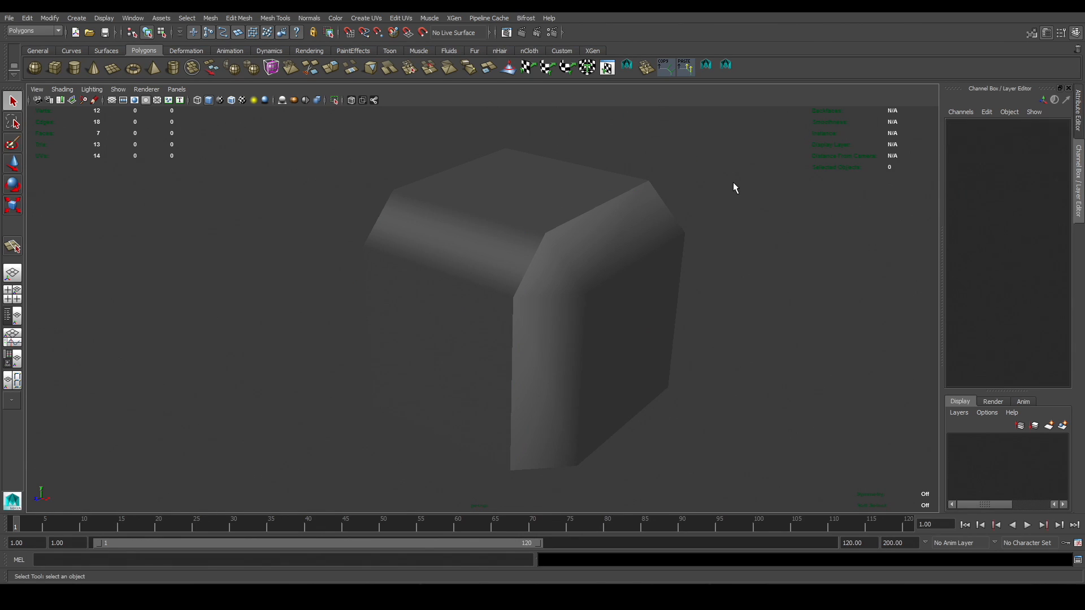
left_click_drag(537, 357, 537, 324, "alt")
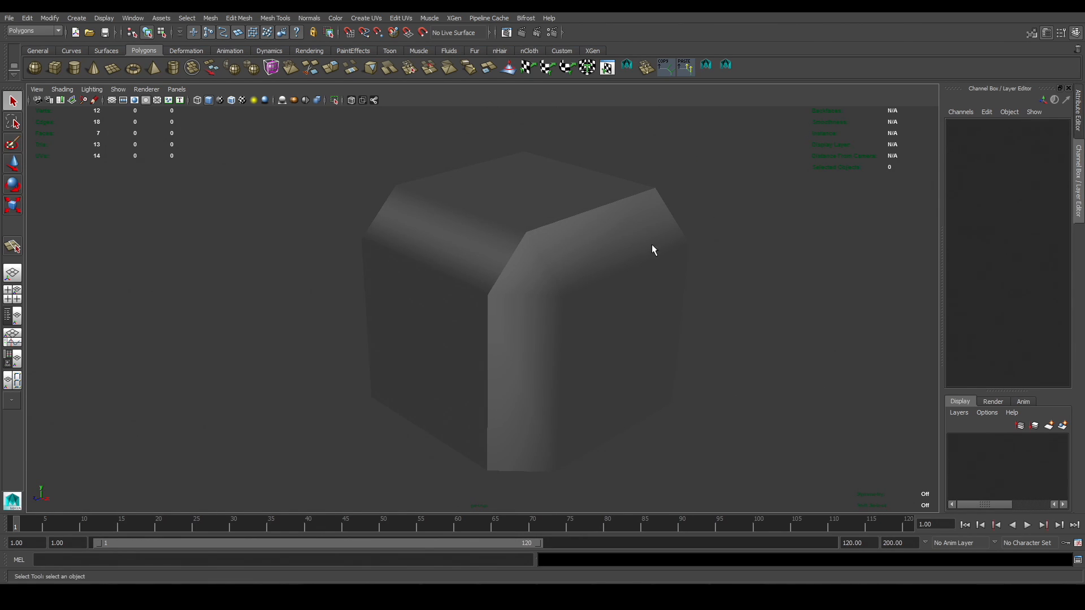
In vertex-face mode, copy the top face's vertex-face normal and paste it onto the right bevel strip's upper vertex faces.
left_click(588, 257)
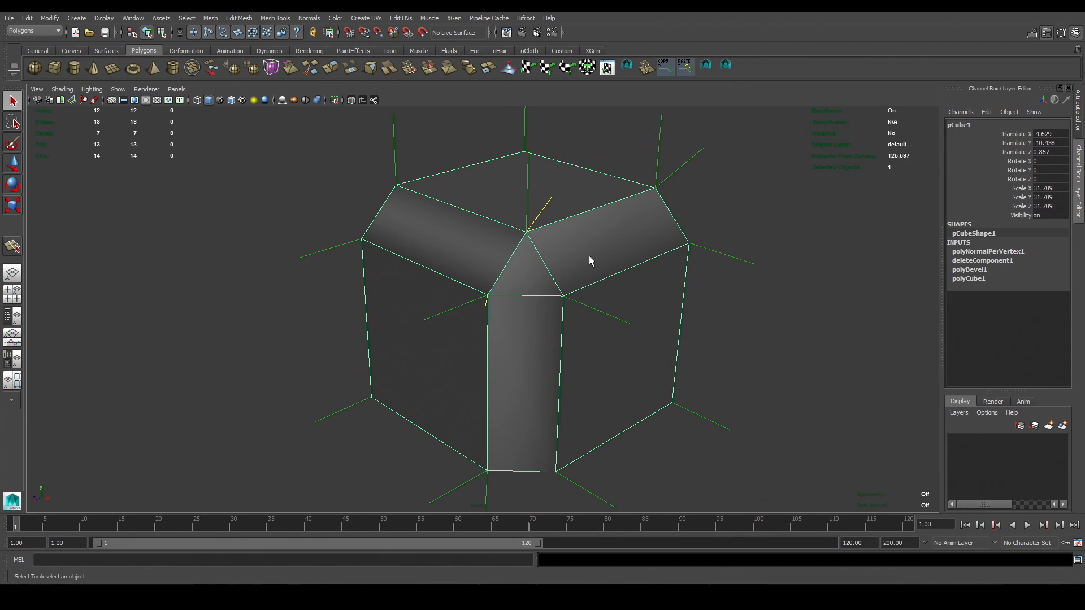
right_click_drag(591, 259, 557, 273)
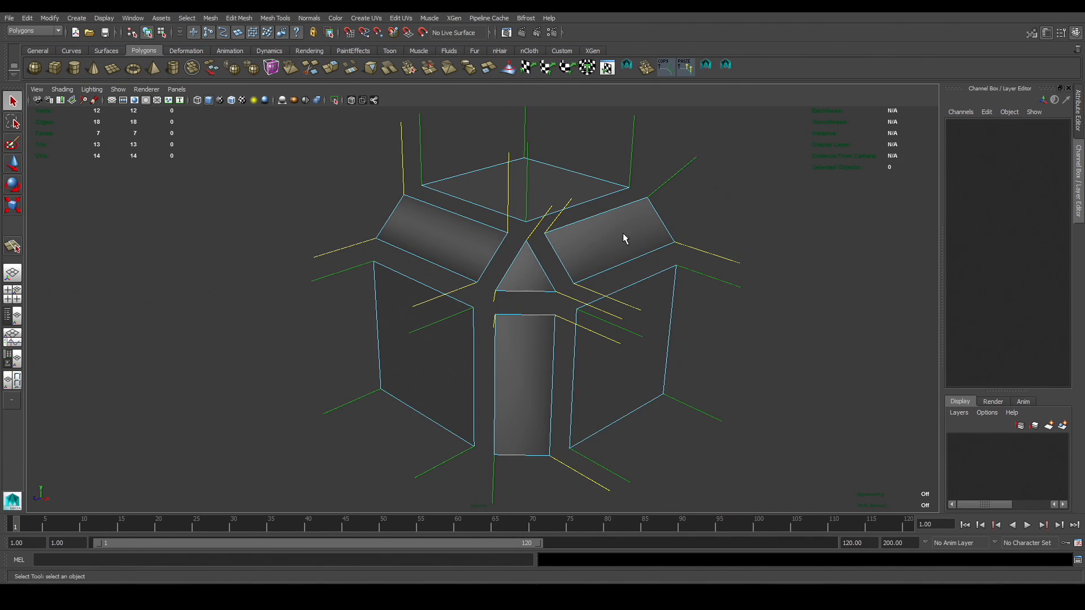
left_click_drag(625, 237, 609, 188, "alt")
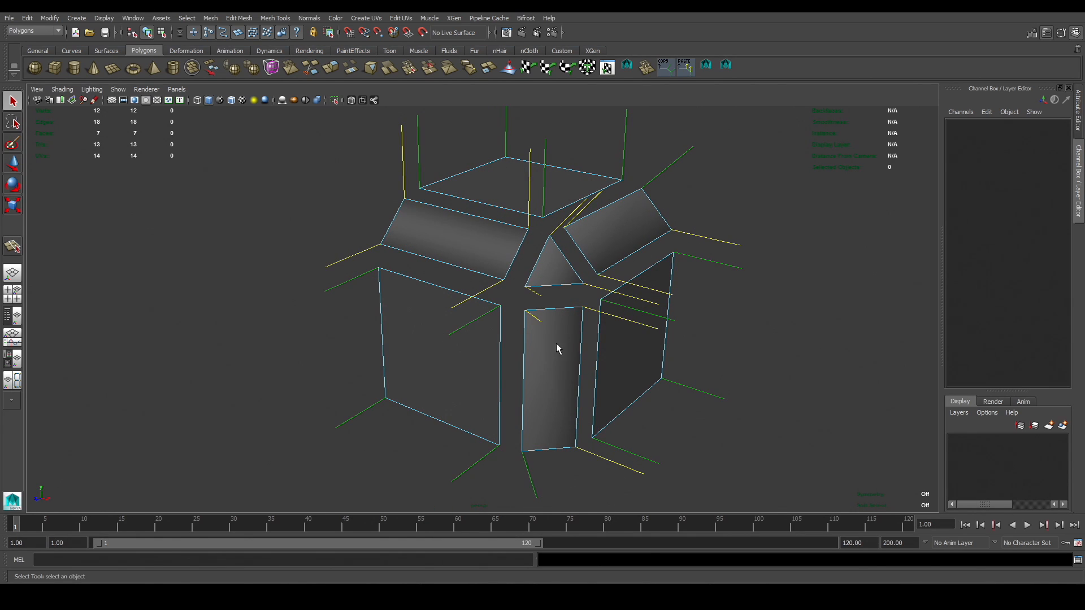
left_click_drag(621, 242, 583, 261, "alt")
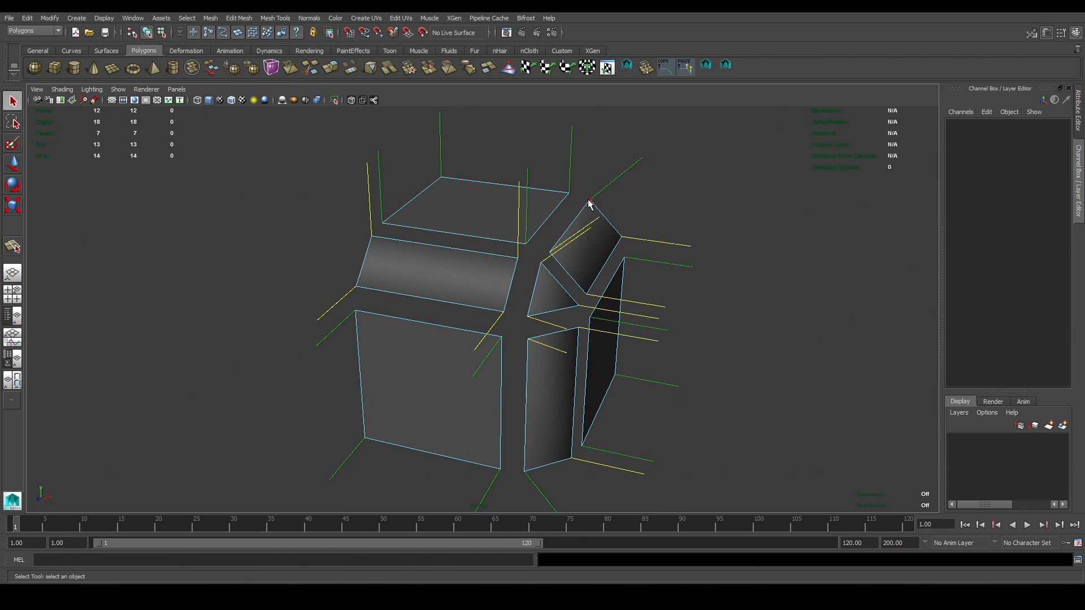
left_click_drag(632, 196, 584, 199, "alt")
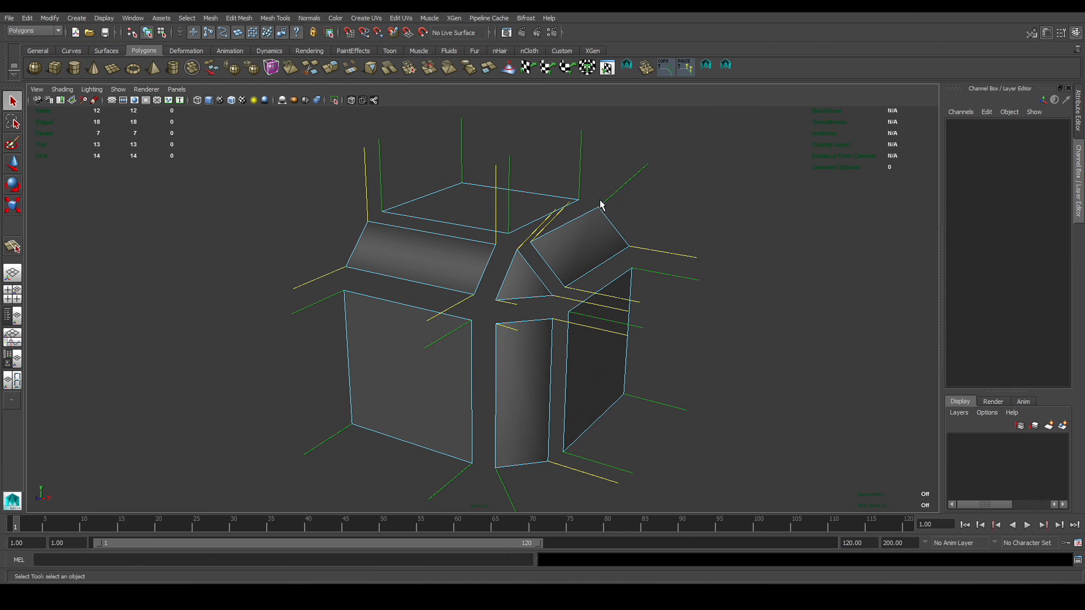
left_click_drag(608, 165, 595, 167, "alt")
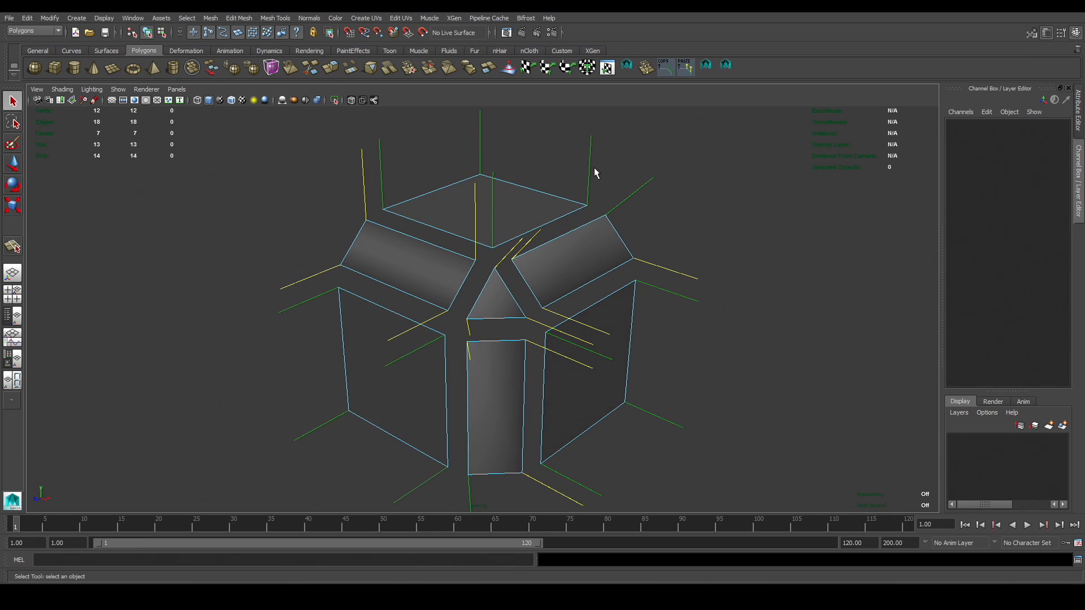
left_click(588, 207)
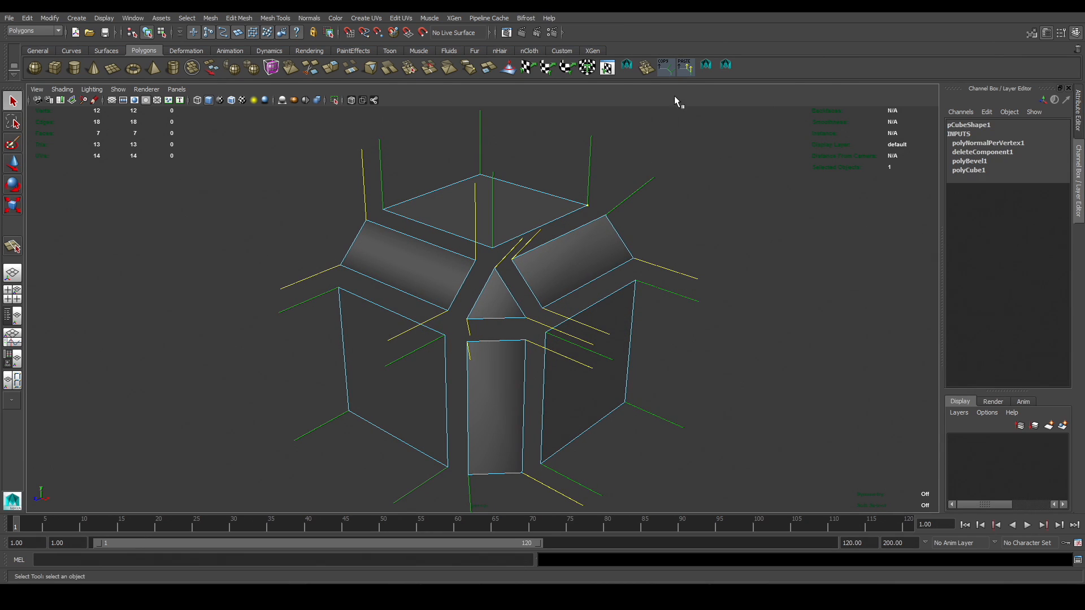
left_click(606, 215)
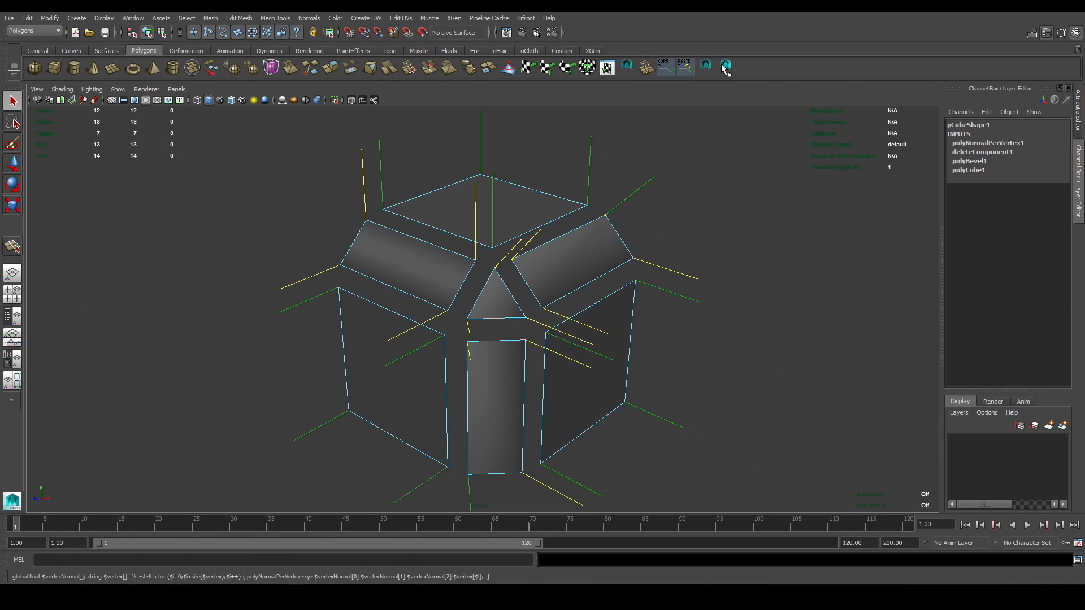
Paste the left face's normal onto the corner triangle's lower-left vertex face and the vertical bevel strip's two left vertex faces.
left_click_drag(704, 204, 573, 242, "alt")
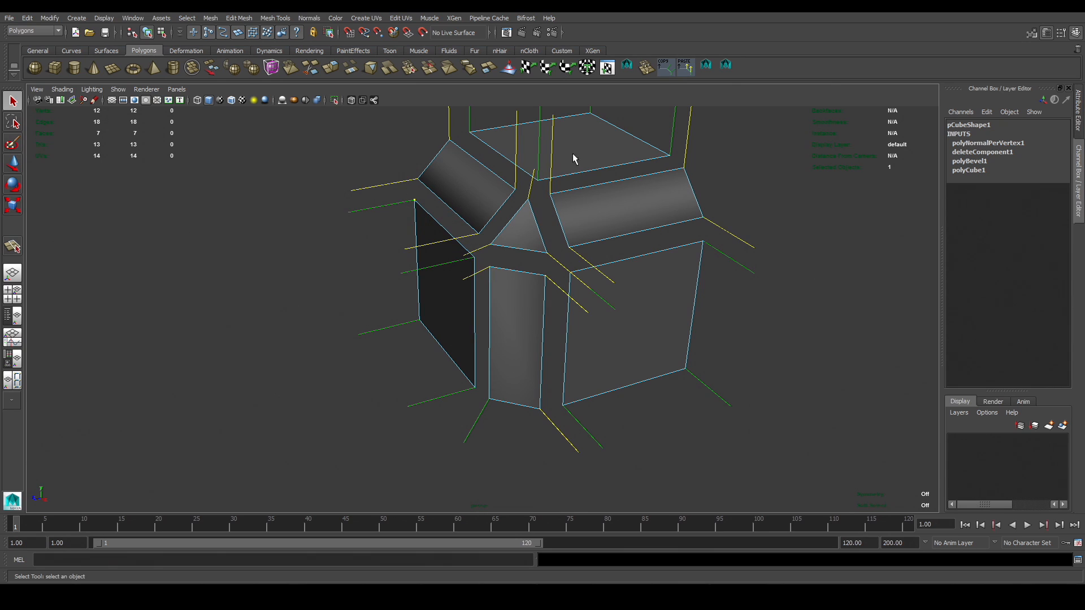
left_click_drag(487, 238, 494, 272)
left_click_drag(480, 389, 497, 402, "shift")
left_click(726, 65)
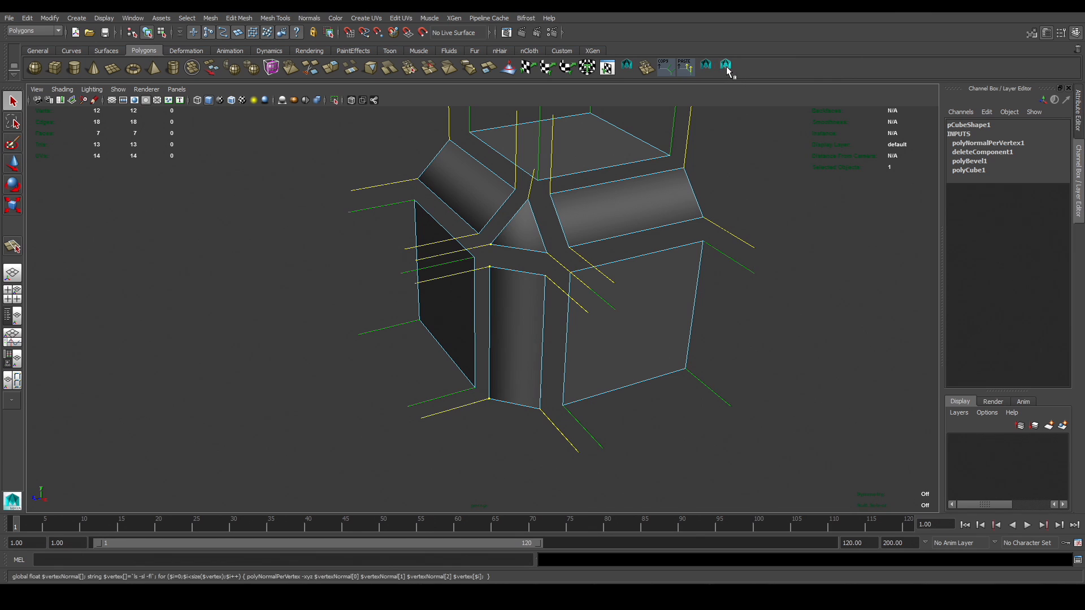
Copy the top face's normal and paste it onto the corner triangle's top vertex face.
mouse_move(689, 254)
left_mouse_down("alt")
mouse_move(542, 242)
mouse_move(443, 296)
mouse_move(561, 269)
left_mouse_up("alt")
left_click_drag(725, 222, 681, 271, "alt")
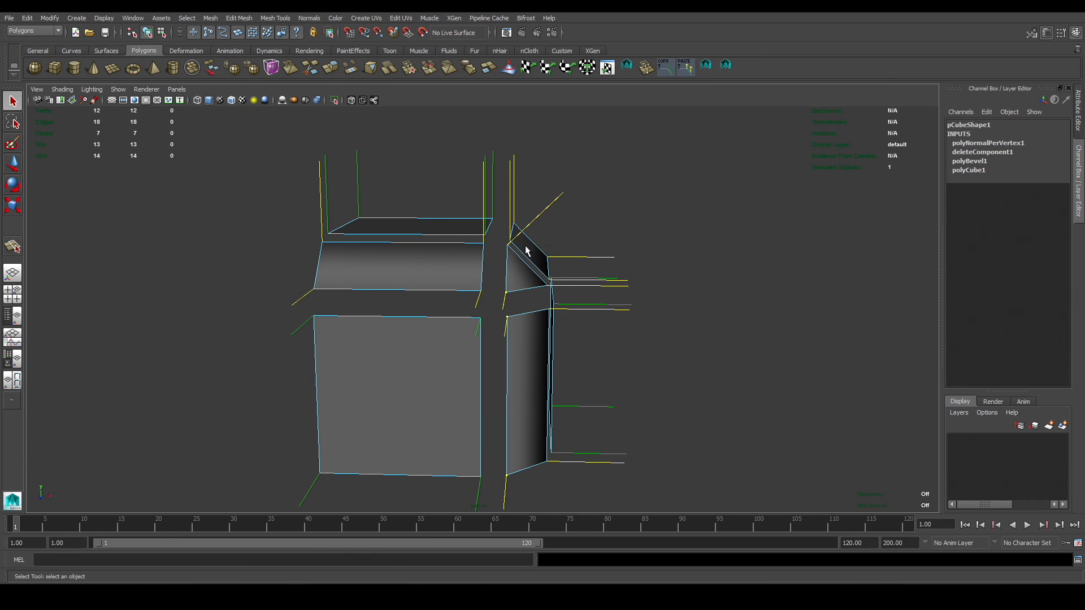
left_click_drag(507, 246, 517, 260, "alt")
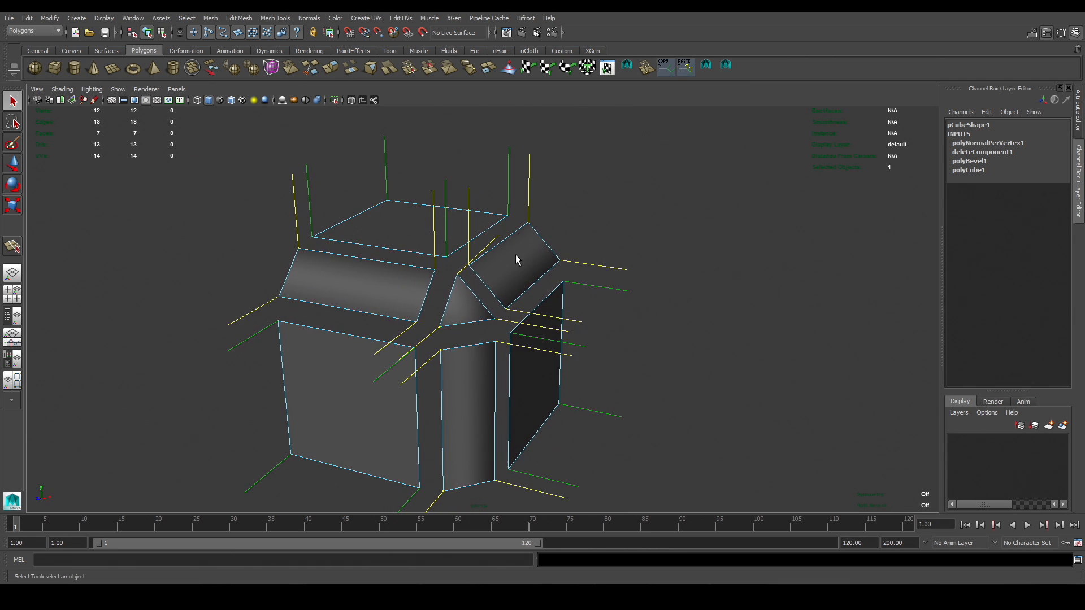
left_click(706, 66)
left_click(726, 64)
Return to Object Mode and examine the shading of the cube's bevelled corner, both selected and deselected.
right_click_drag(517, 256, 540, 243)
left_click(593, 206)
left_click_drag(649, 199, 662, 253, "alt")
left_click(569, 225)
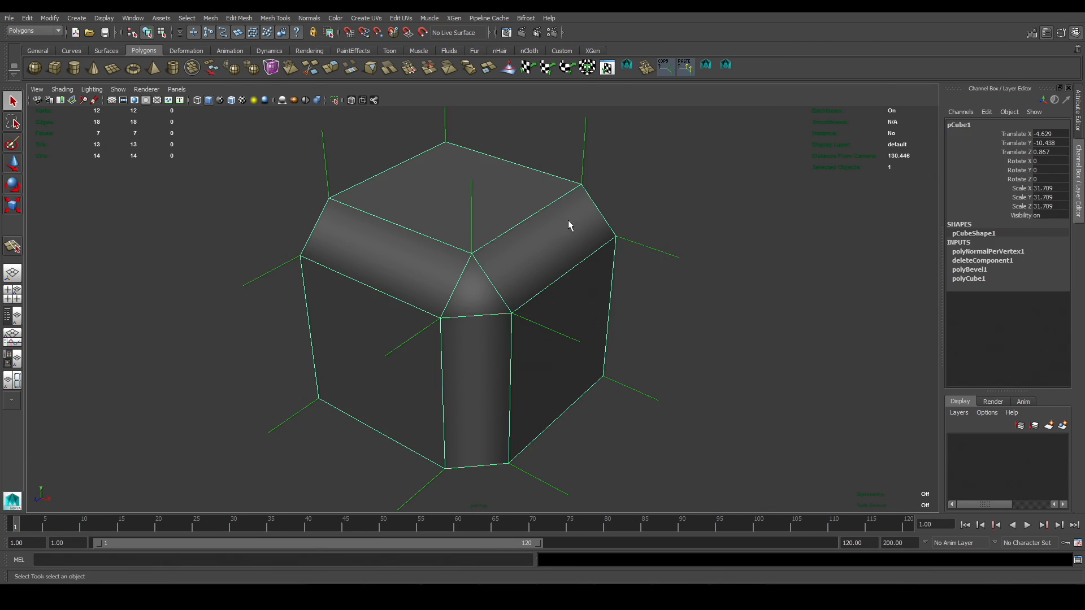
left_click(642, 211)
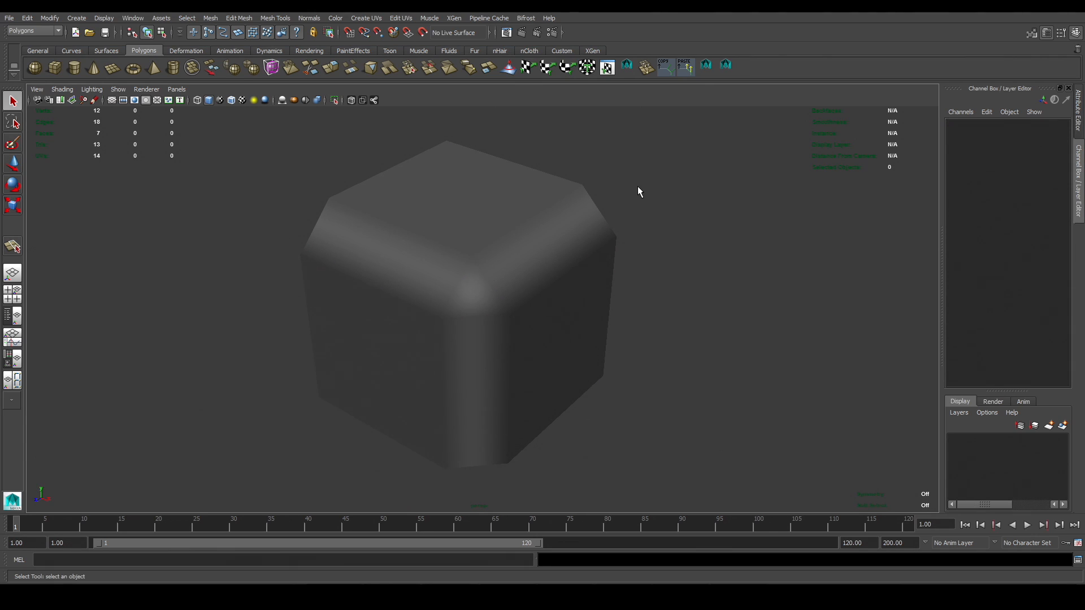
Harden the edge between the cube's top face and the right bevel strip.
left_click(526, 243)
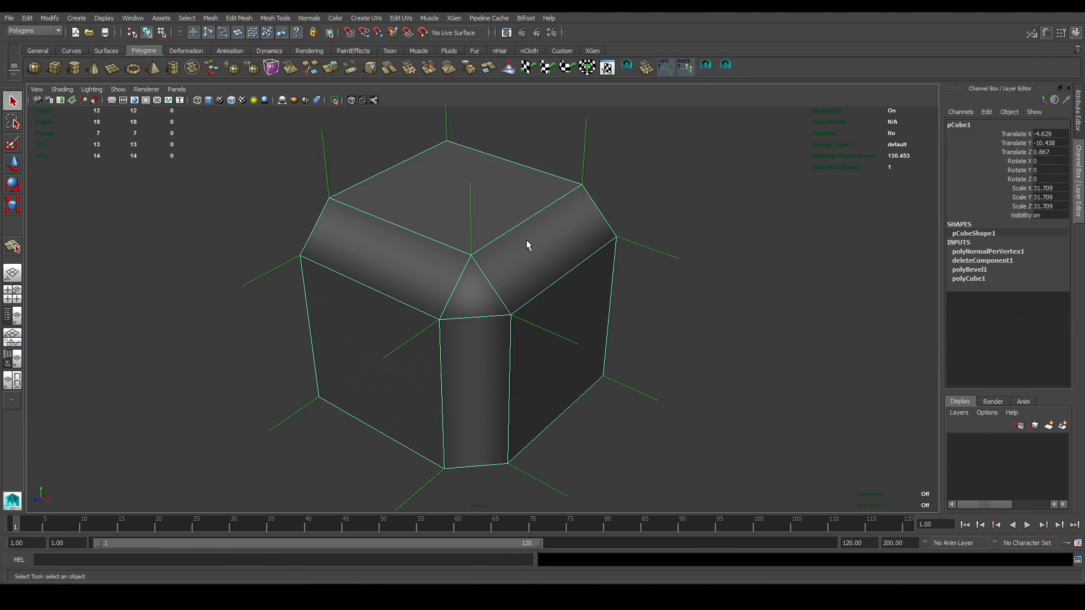
right_click_drag(536, 244, 535, 221)
left_click(539, 216)
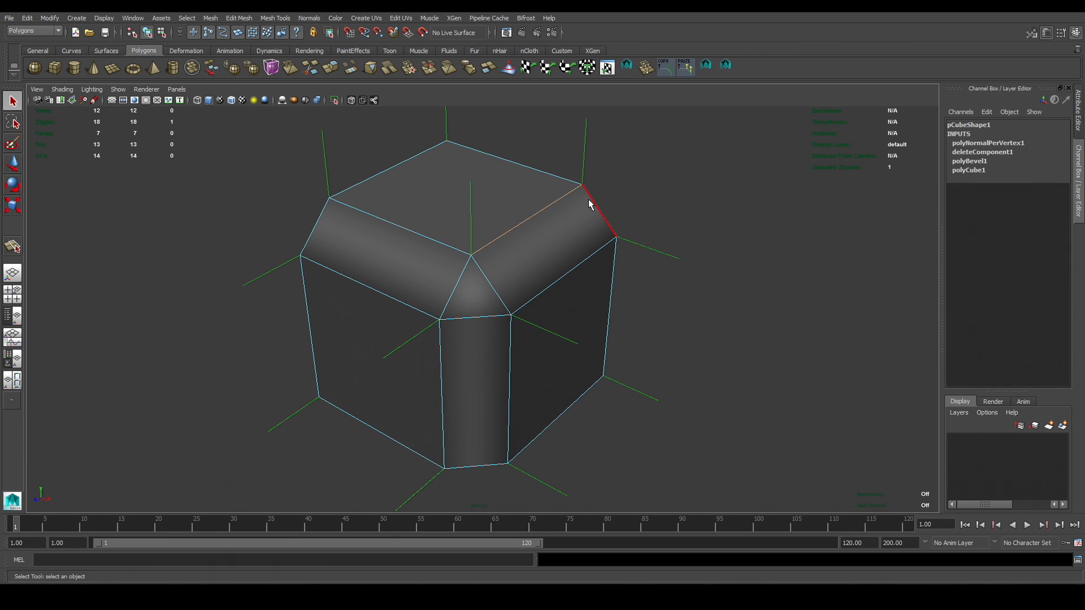
left_click(311, 18)
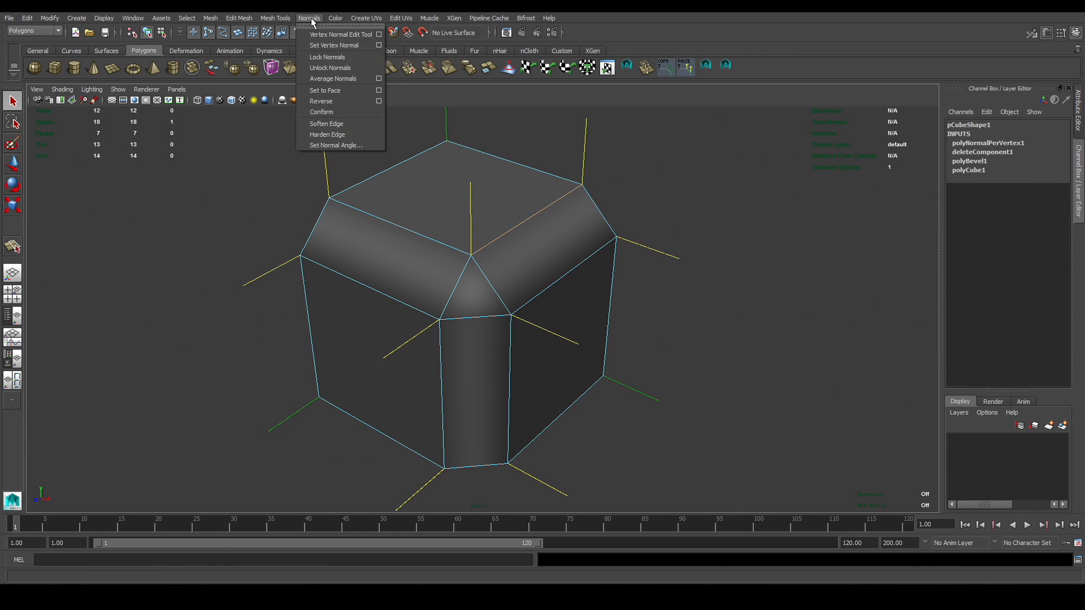
left_click(328, 135)
Switch the cube back to vertex-face mode and undo the last action.
left_click(521, 230)
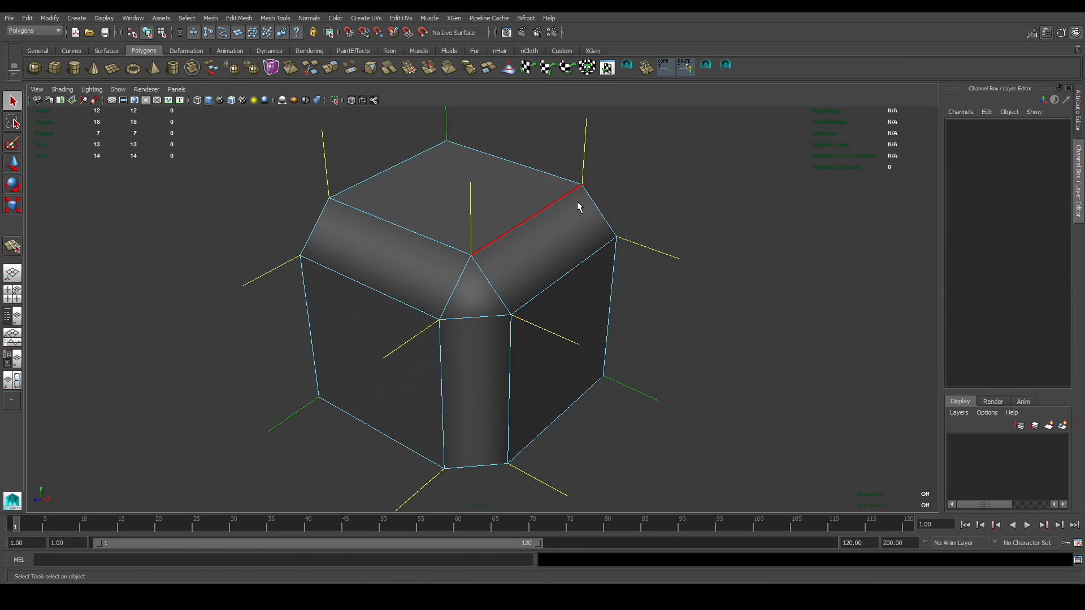
right_click_drag(565, 213, 530, 225)
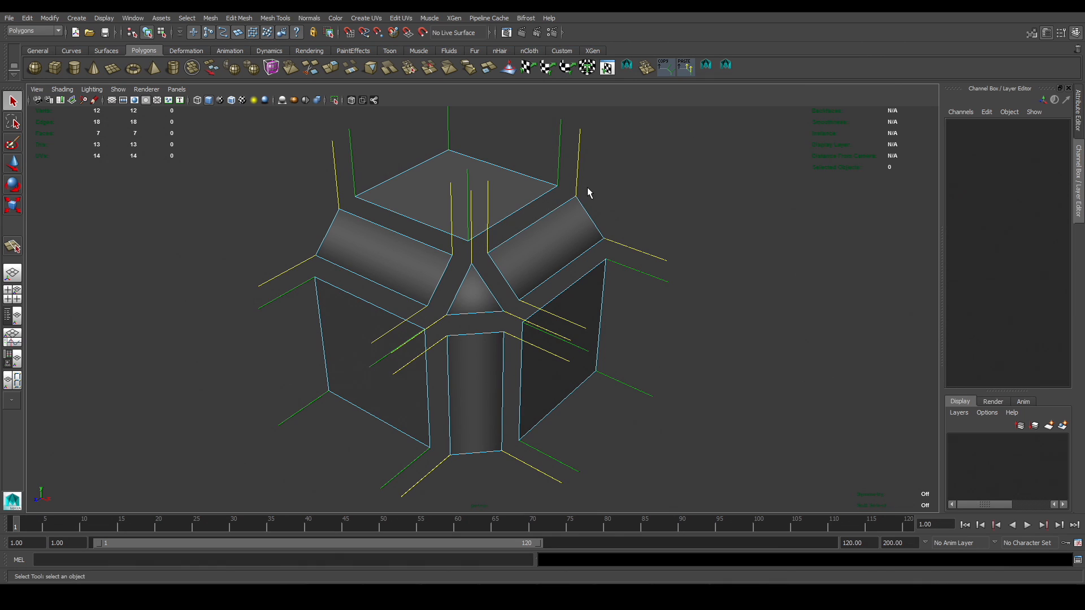
key("ctrl+z")
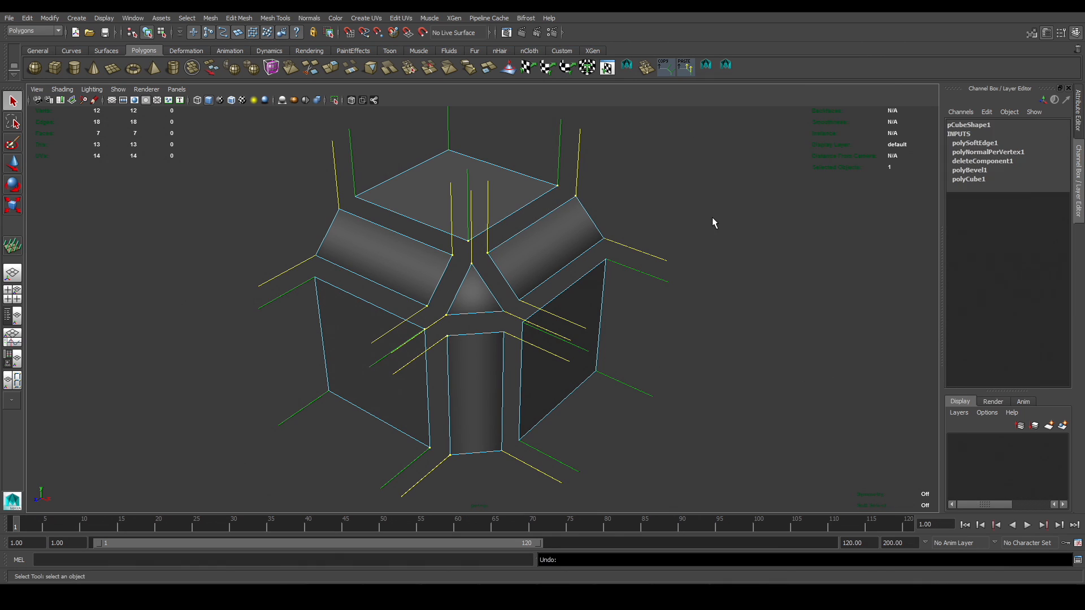